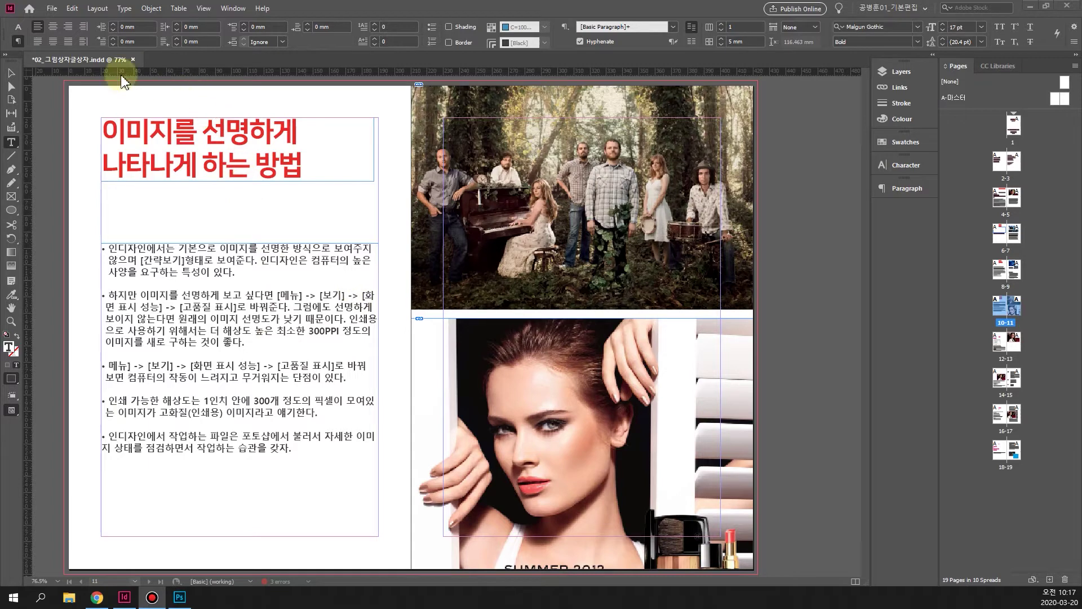
# Set the document's display performance to High Quality Display.
pyautogui.click(203, 8)
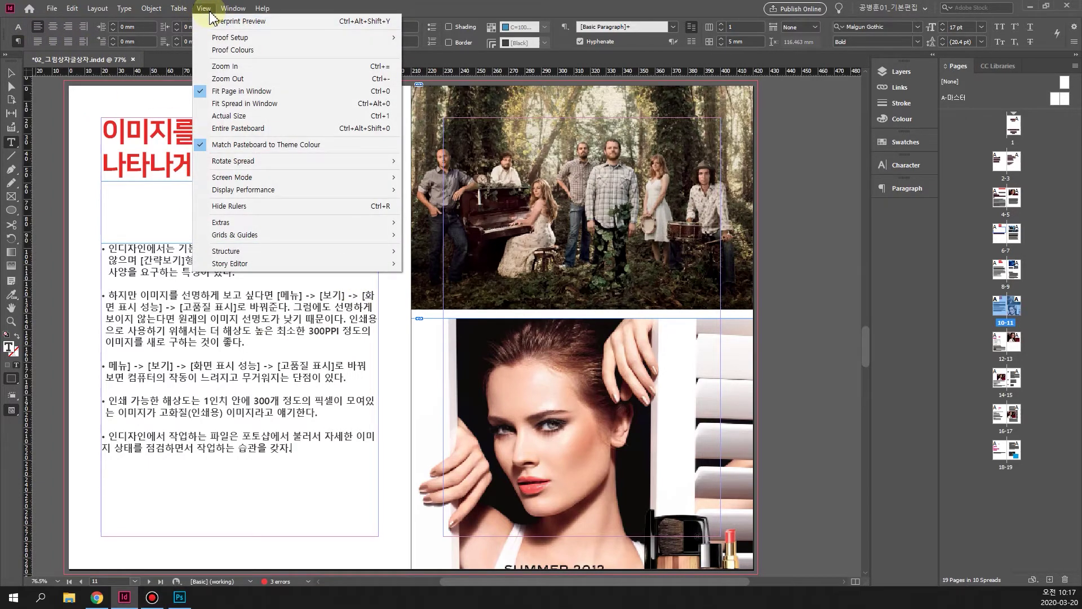
pyautogui.moveTo(268, 195)
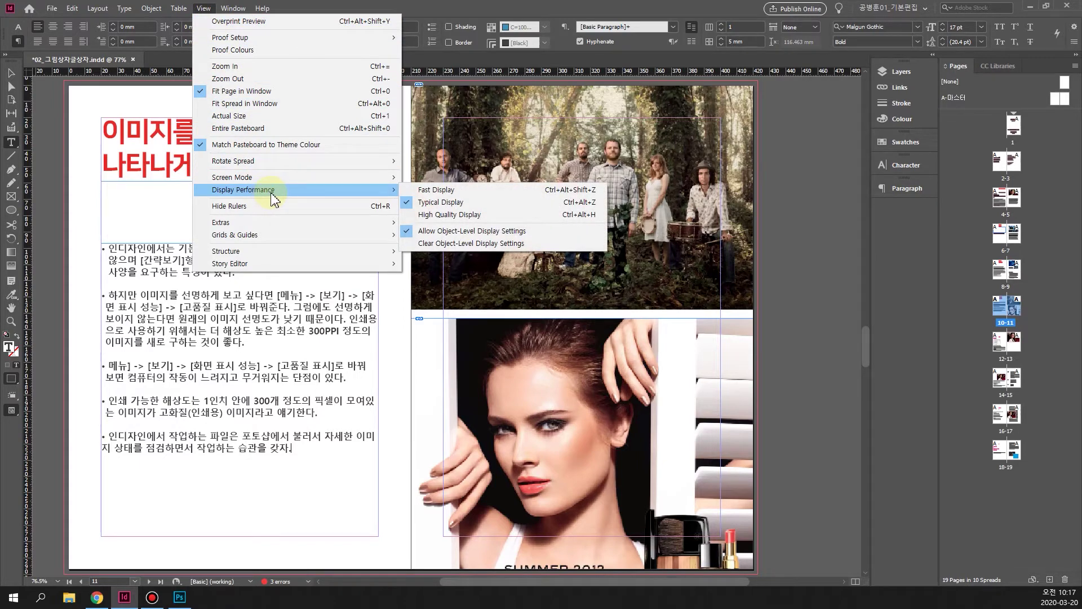
pyautogui.click(456, 221)
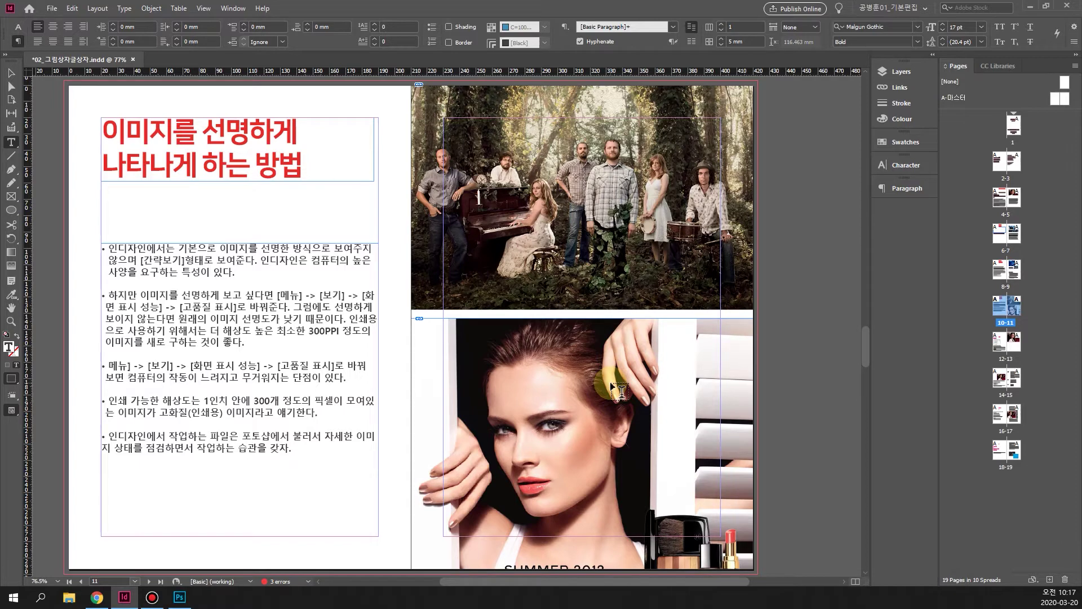
# Examine the sharpness of the forest band photo and the portrait on page 11 at 125% and 100% magnification.
pyautogui.hotkey('ctrl', '=')
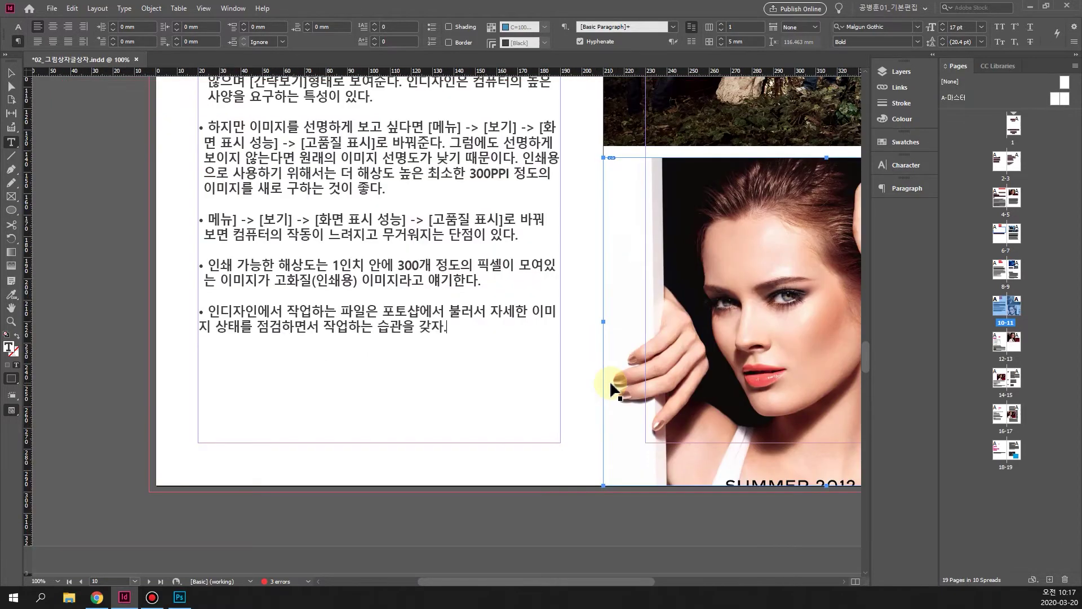
pyautogui.hotkey('ctrl', '=')
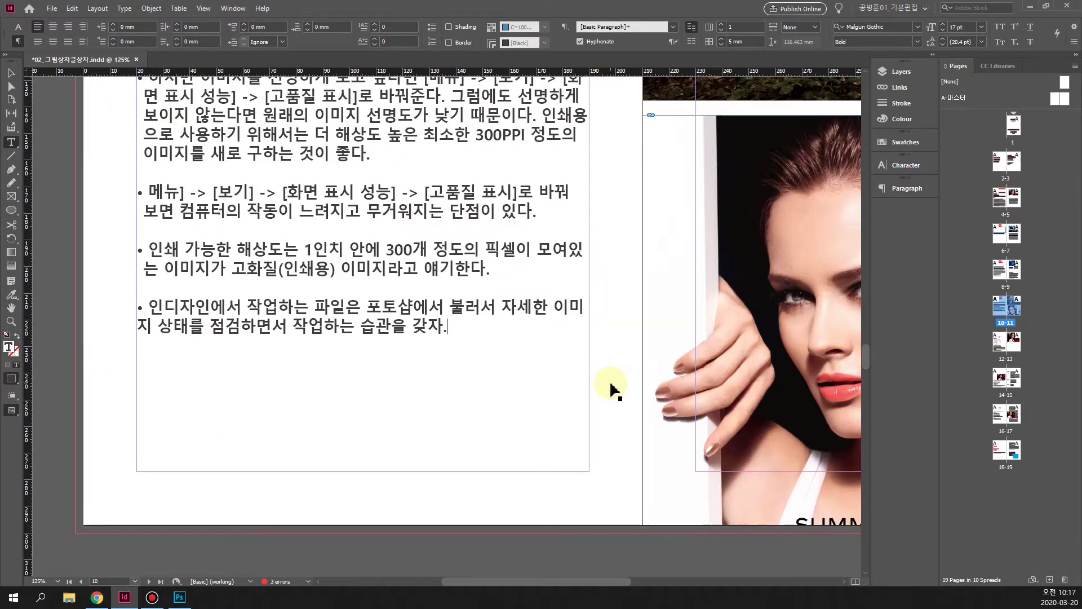
pyautogui.moveTo(569, 582); pyautogui.dragTo(626, 582)
pyautogui.scroll(5, 601, 518)
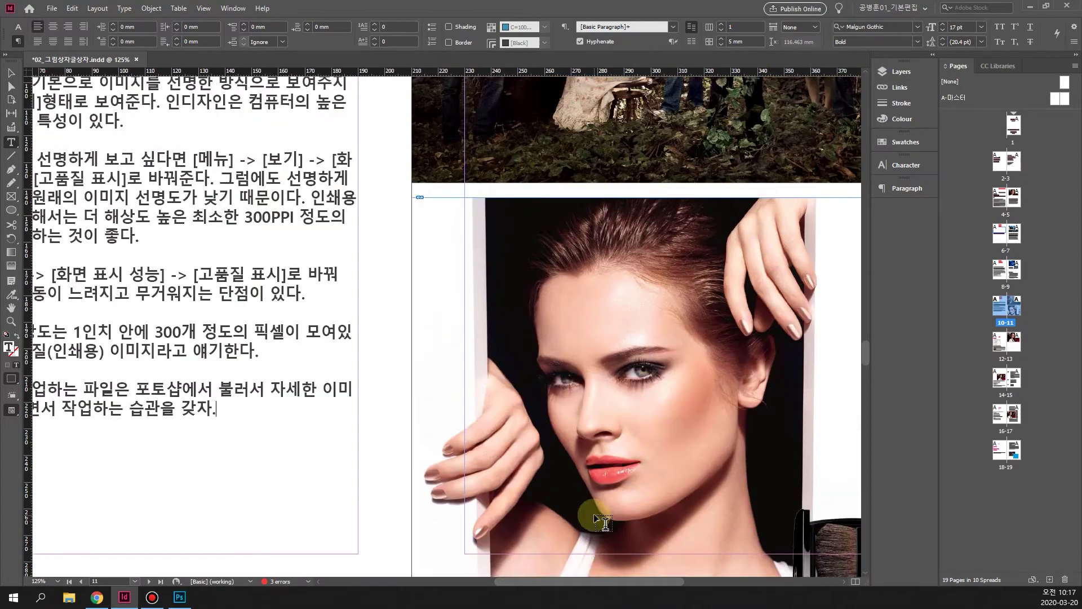
pyautogui.scroll(-2, 594, 515)
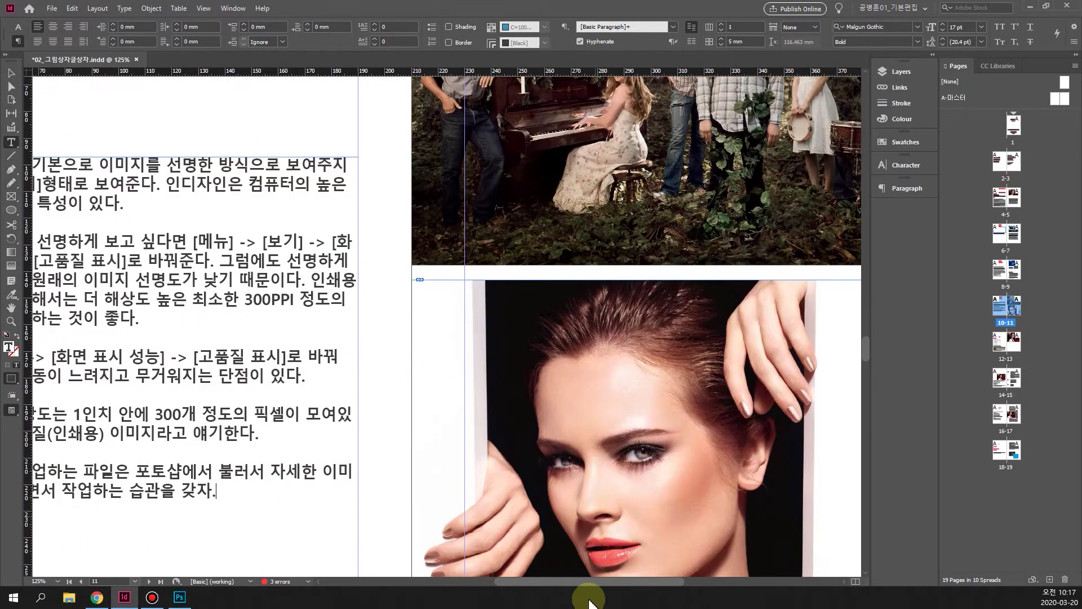
pyautogui.moveTo(572, 583); pyautogui.dragTo(597, 584)
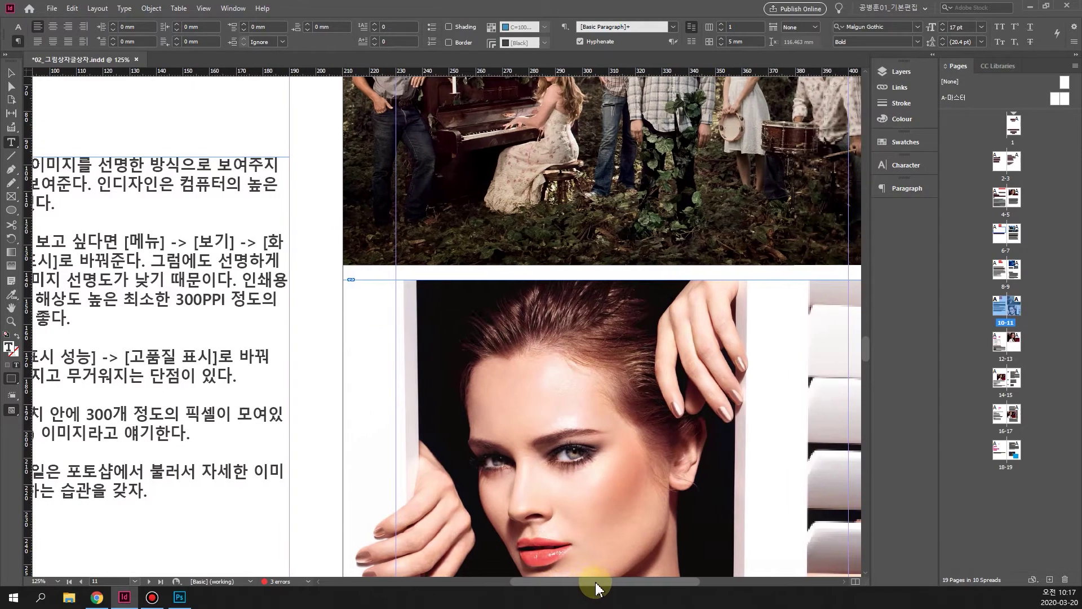
pyautogui.scroll(2, 624, 430)
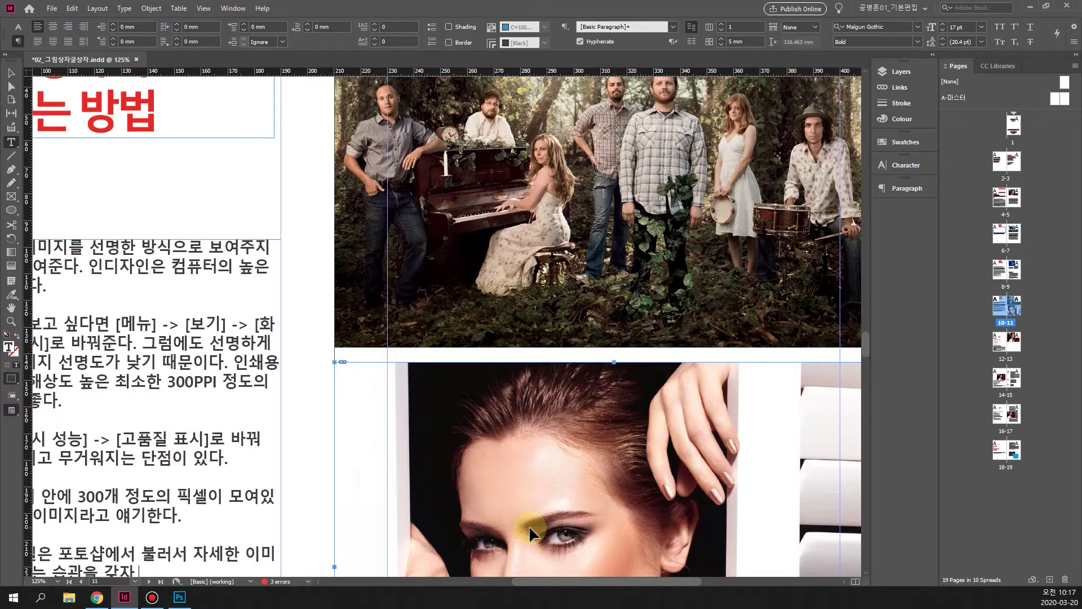
pyautogui.hotkey('ctrl', '1')
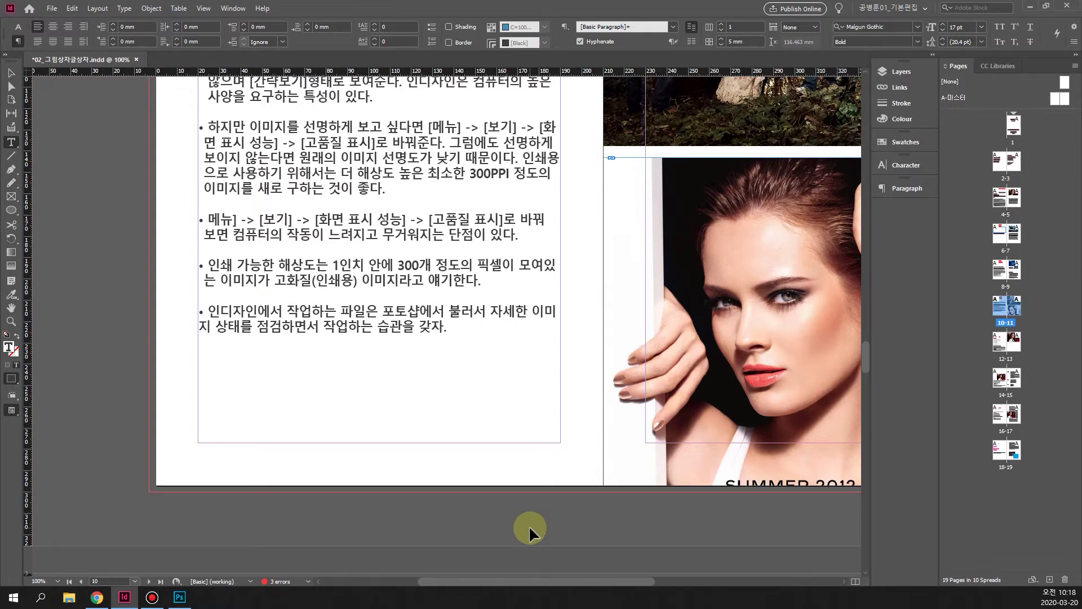
pyautogui.scroll(-2, 529, 529)
pyautogui.moveTo(573, 580); pyautogui.dragTo(661, 600)
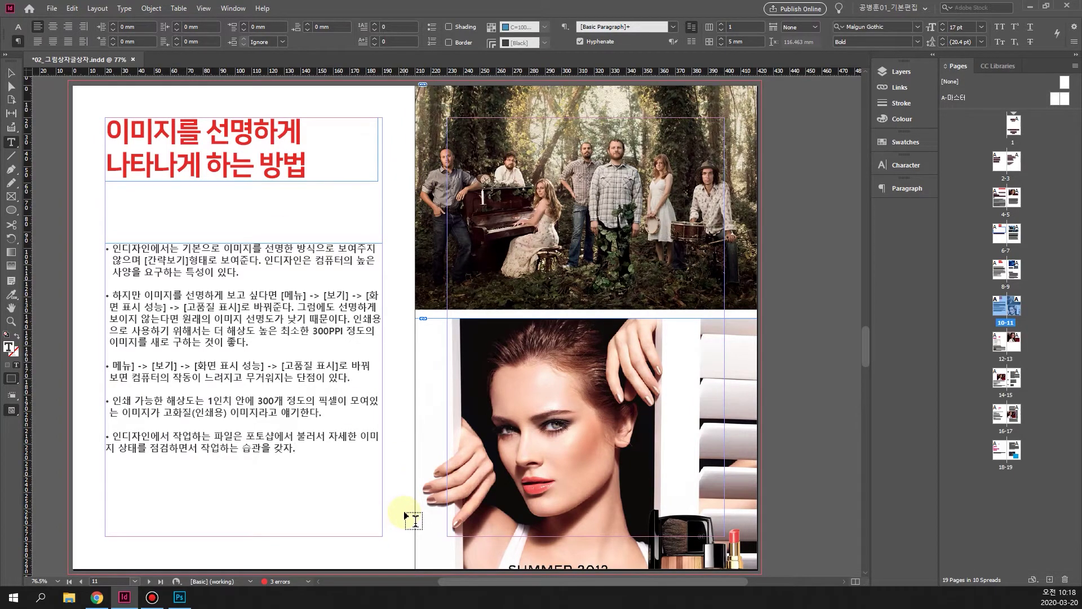
# Preview the spread without frames and guides, and return to the normal screen mode.
pyautogui.write('ㅈ')
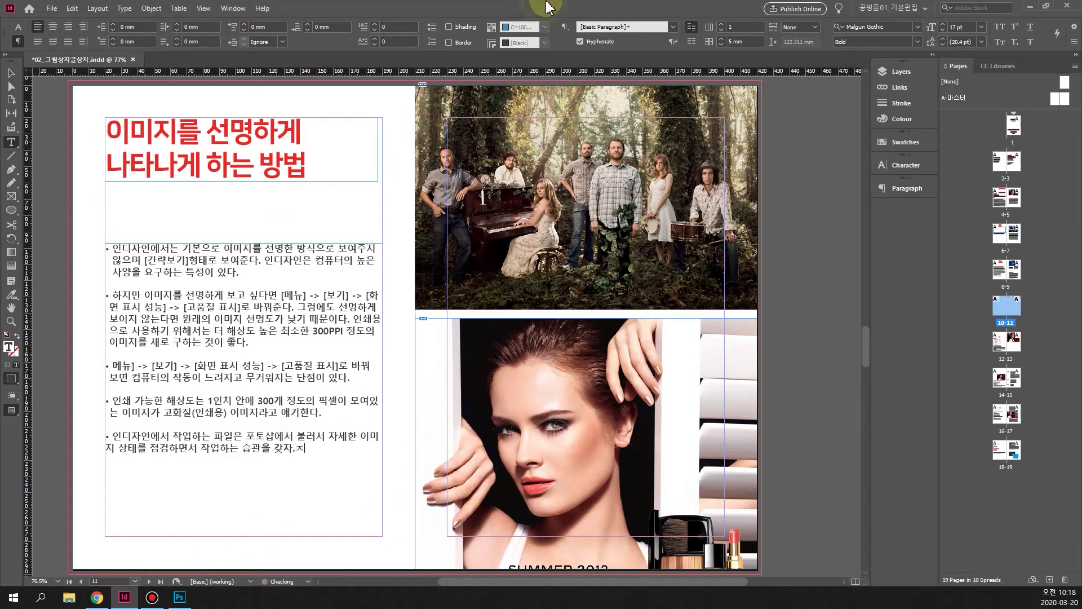
pyautogui.click(227, 213)
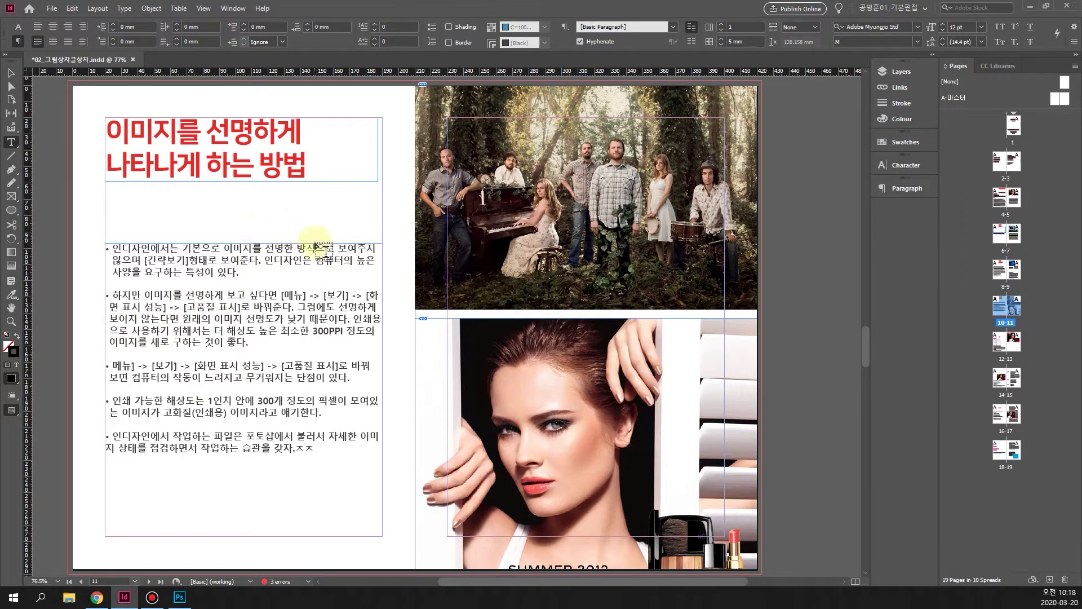
pyautogui.press('w')
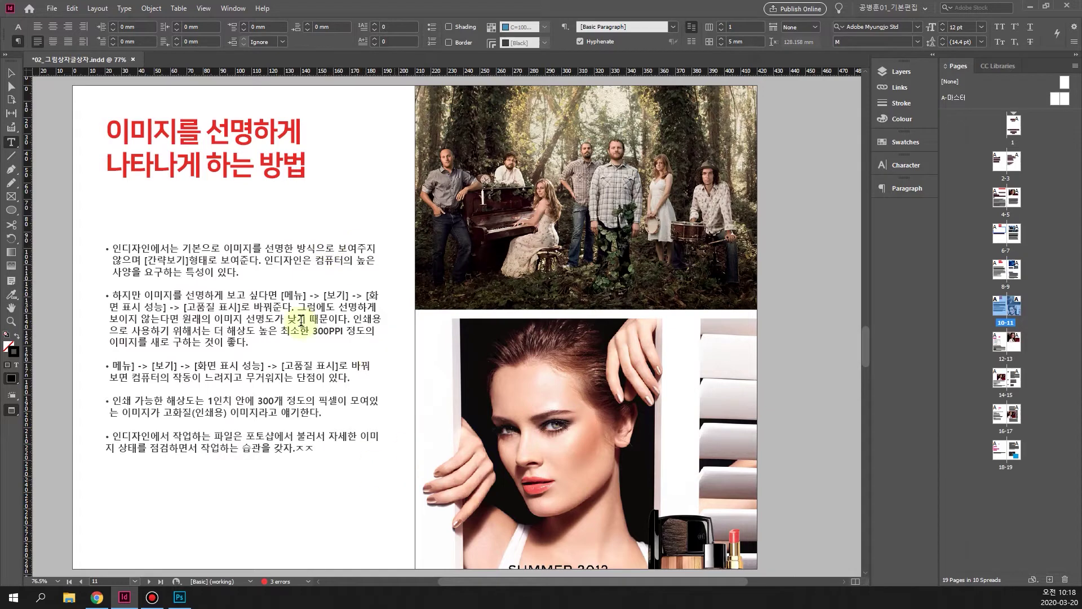
pyautogui.press('w')
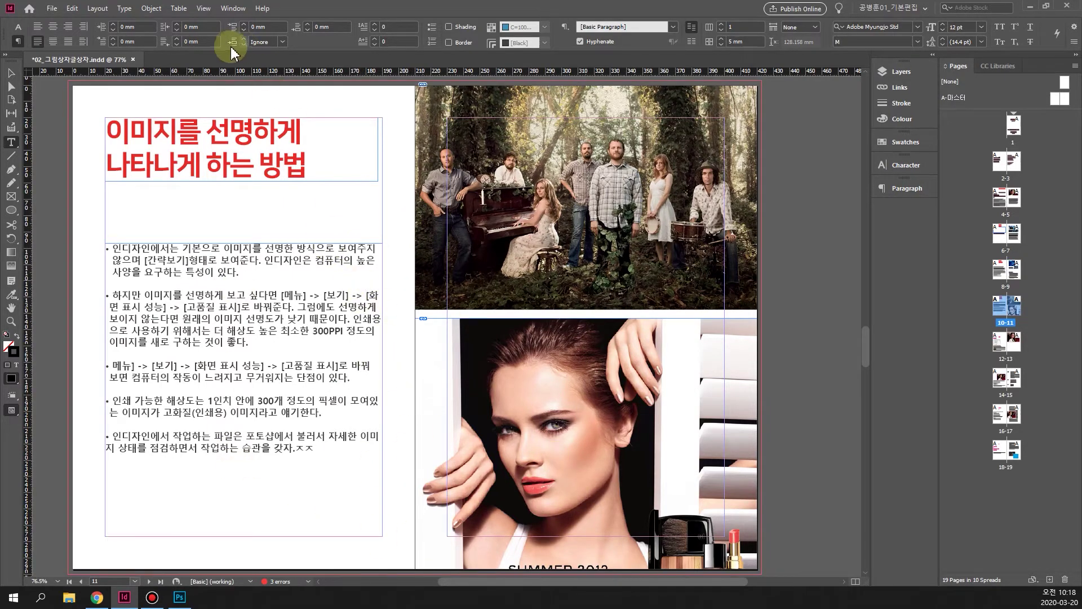
# Set the display performance to Typical Display and check the portrait's sharpness up to 125% magnification.
pyautogui.click(204, 8)
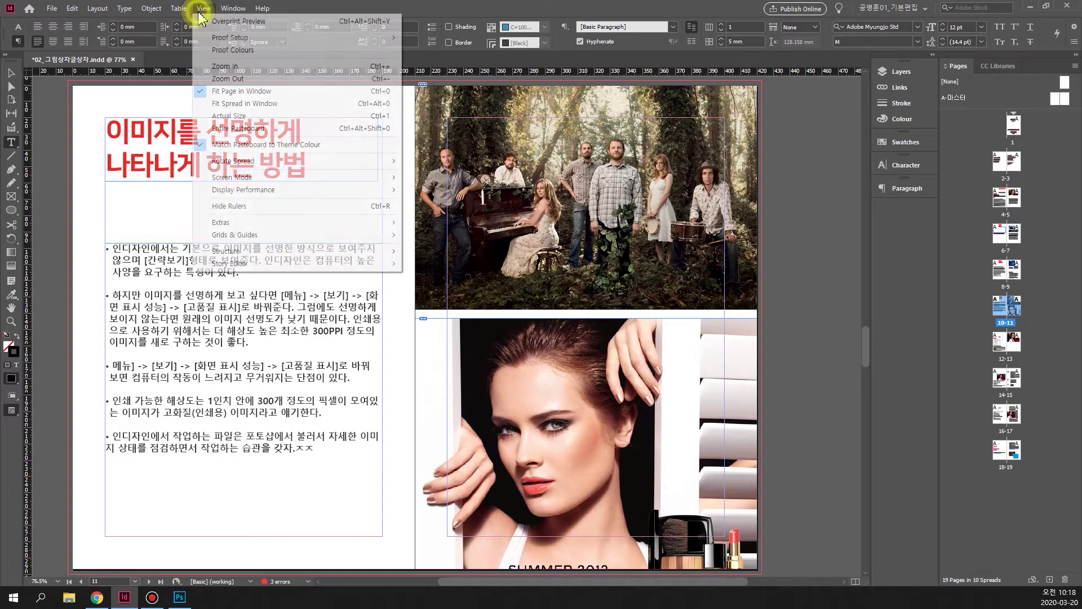
pyautogui.moveTo(299, 178)
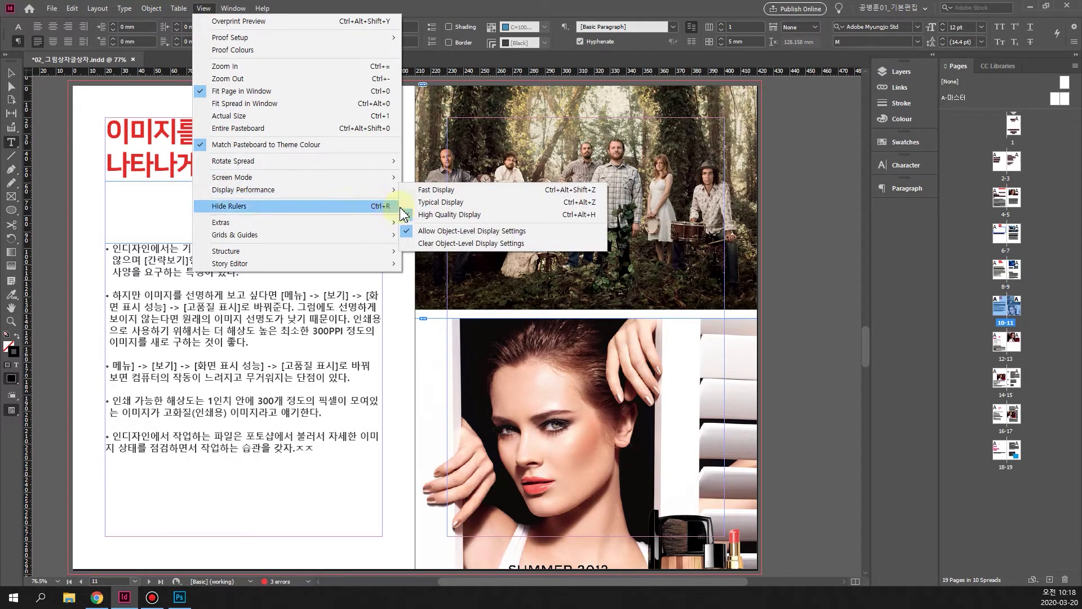
pyautogui.click(442, 204)
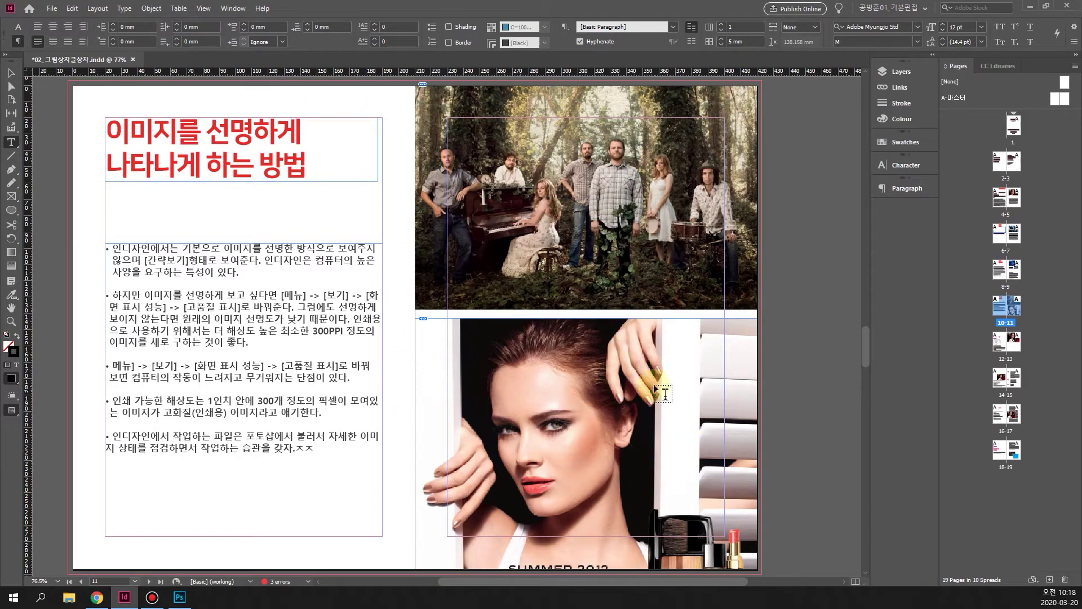
pyautogui.keyDown('ctrl'); pyautogui.click(545, 418); pyautogui.keyUp('ctrl')
pyautogui.hotkey('ctrl', '=')
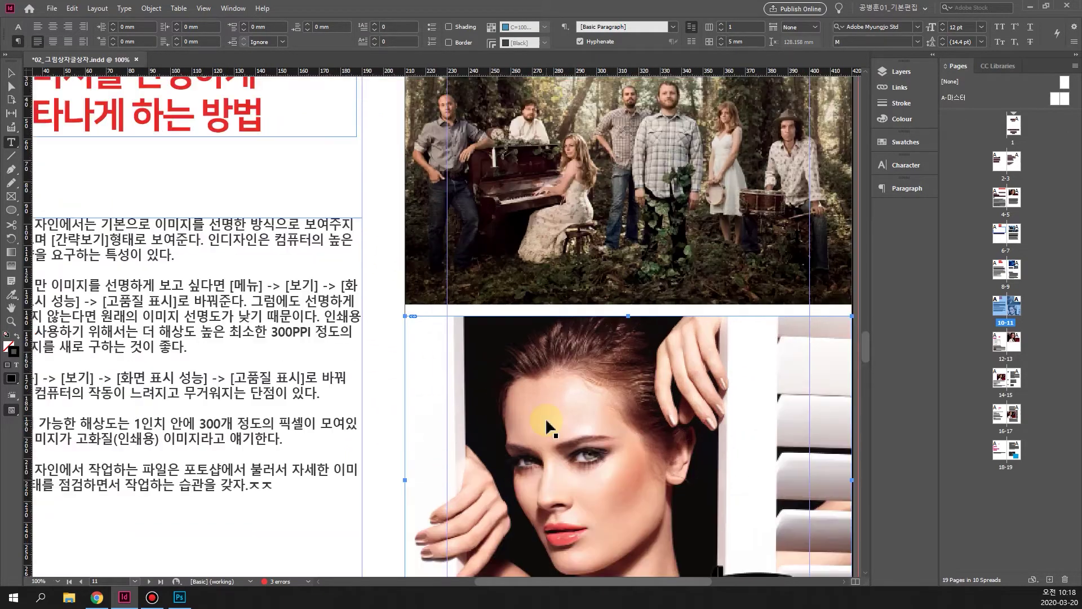
pyautogui.hotkey('ctrl', '=')
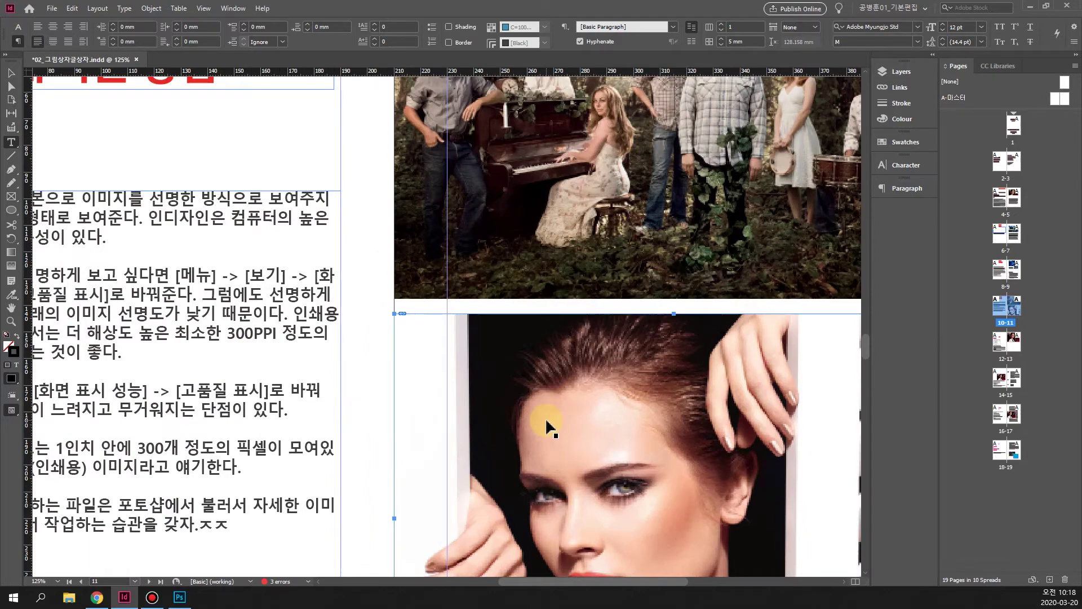
pyautogui.hotkey('ctrl', '-')
pyautogui.hotkey('ctrl', '-')
pyautogui.hotkey('ctrl', 'shift', 'a')
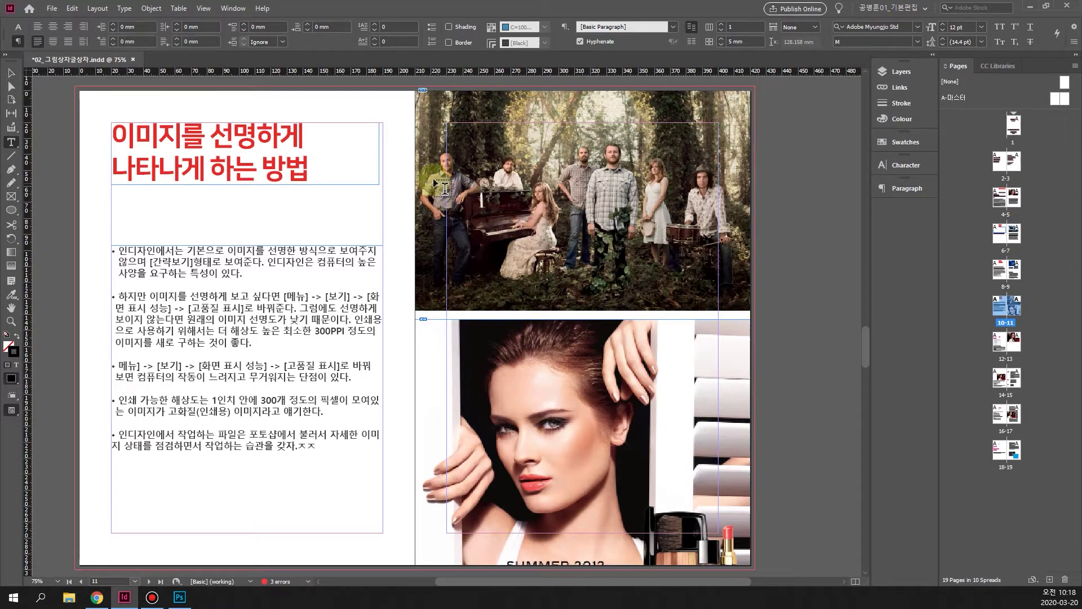
# Set the document's display performance to Fast Display.
pyautogui.click(205, 10)
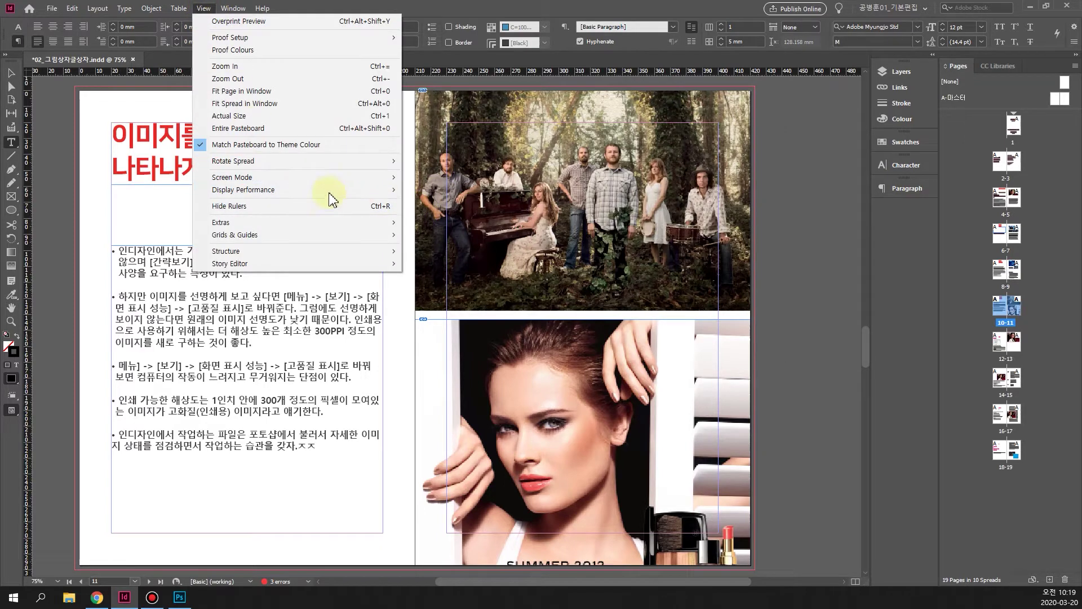
pyautogui.moveTo(338, 188)
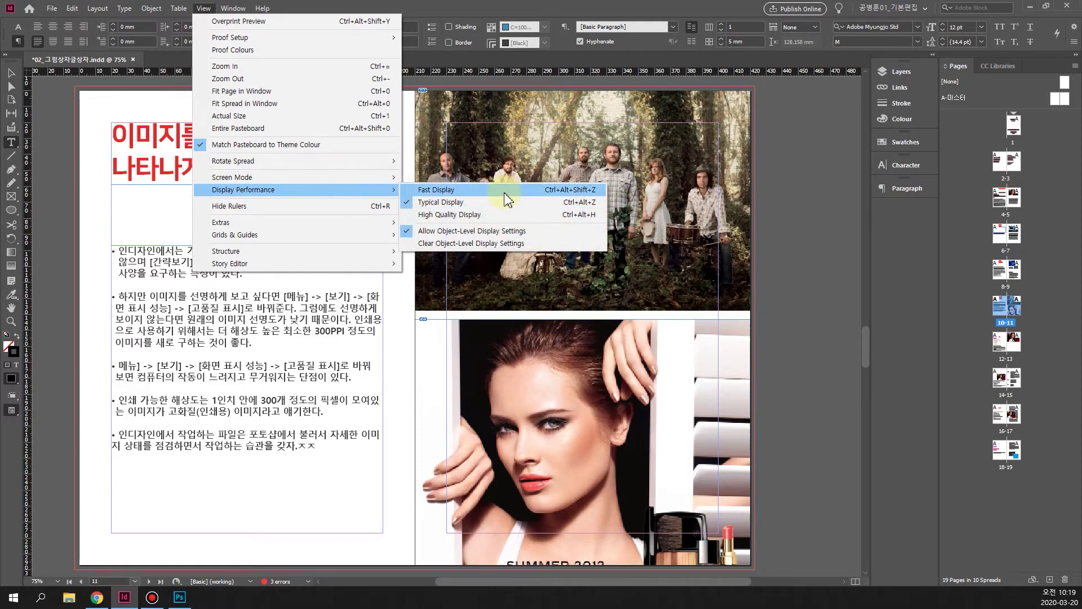
pyautogui.click(502, 191)
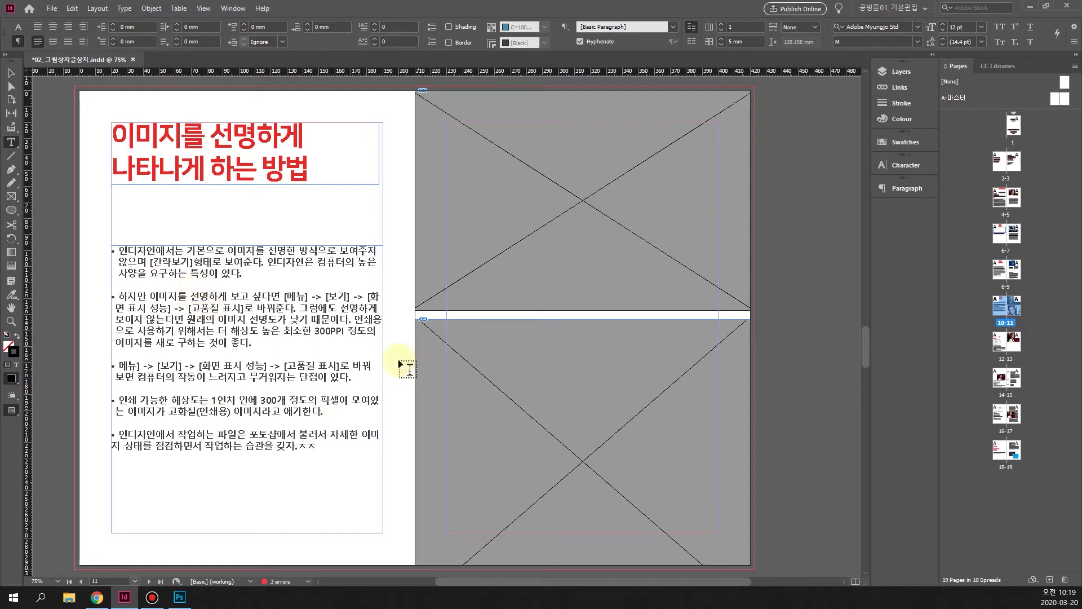
# Restore the display performance to Typical Display.
pyautogui.click(233, 9)
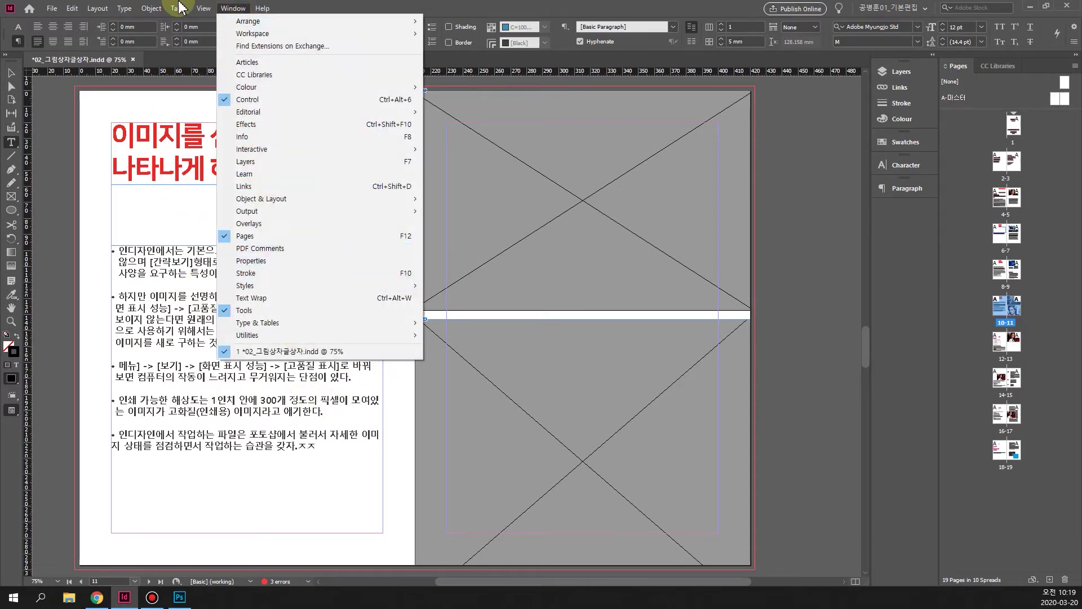
pyautogui.moveTo(204, 8)
pyautogui.moveTo(309, 201)
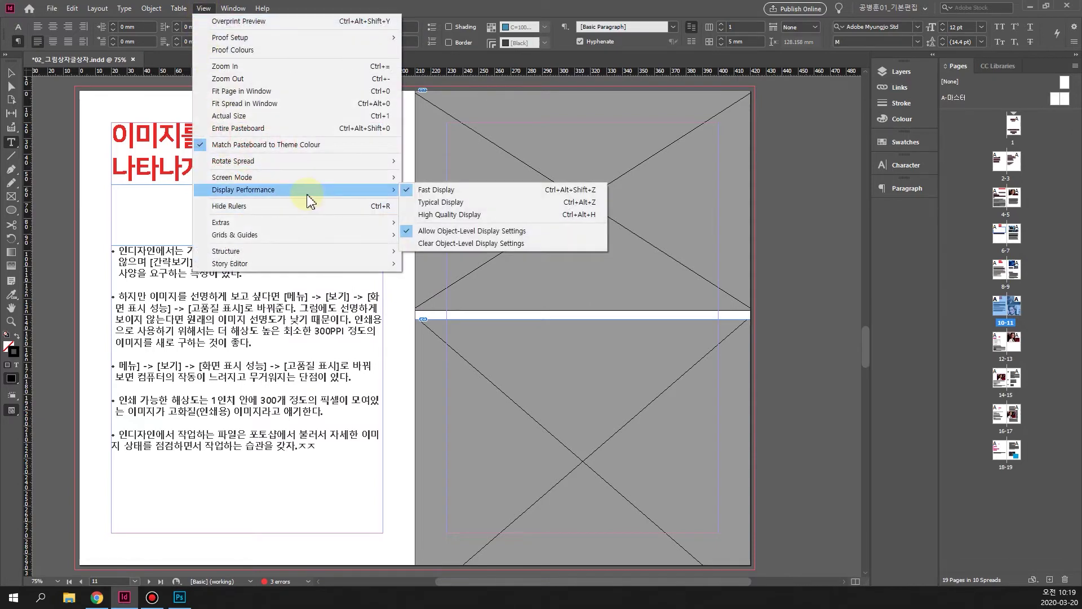
pyautogui.click(453, 203)
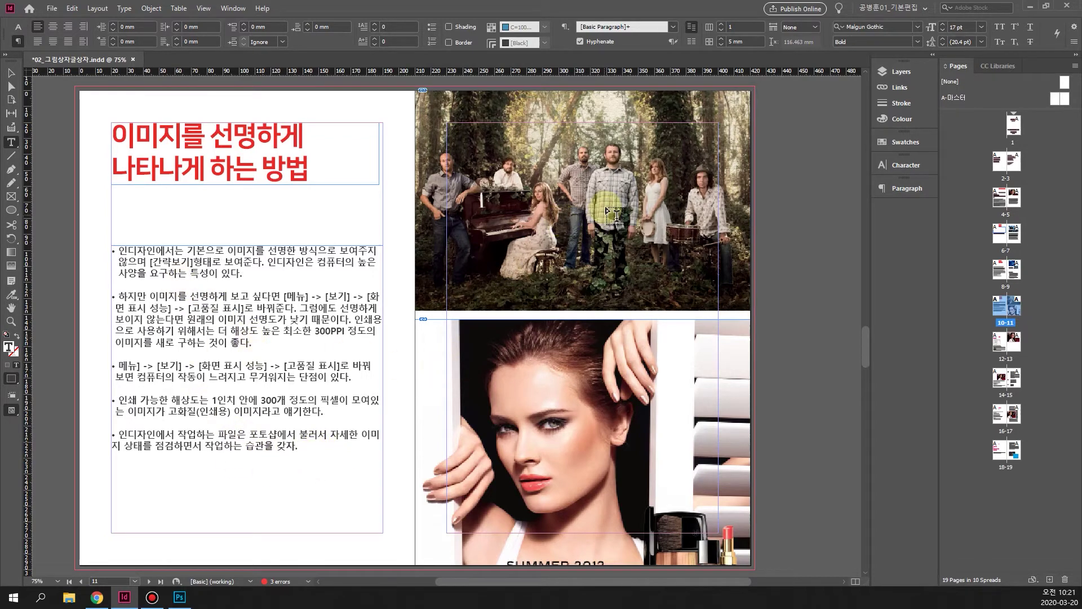
# Select the forest band photo and the portrait below it on page 11 with the Selection tool.
pyautogui.click(10, 73)
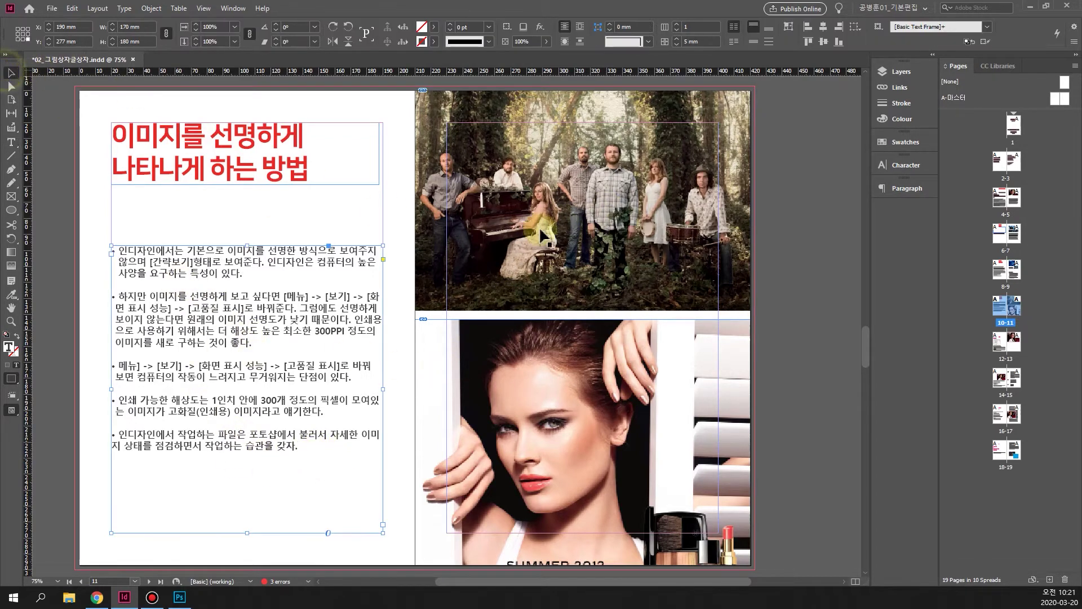
pyautogui.click(577, 206)
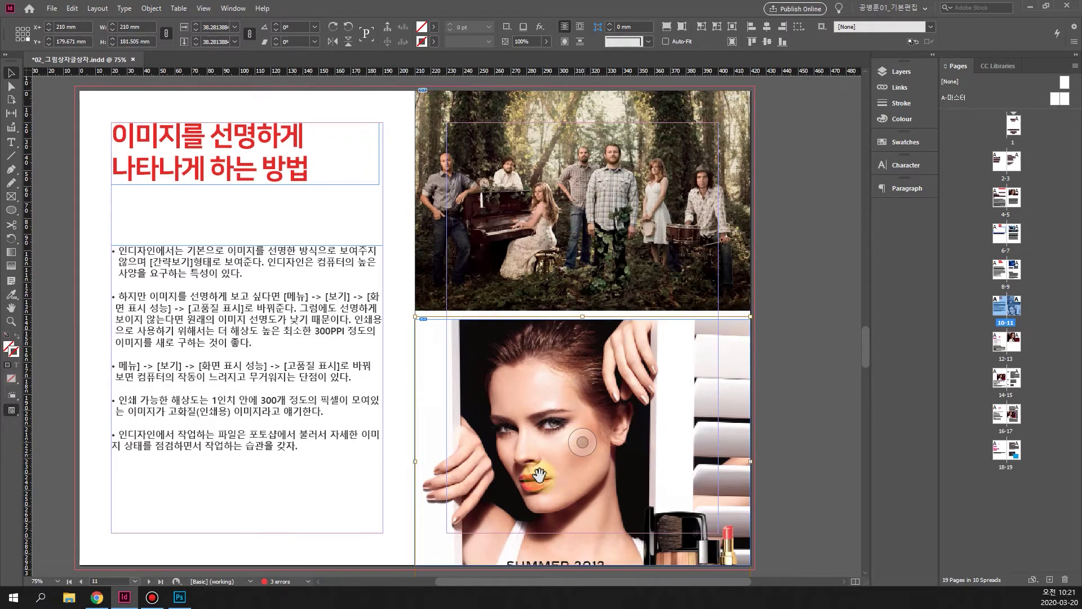
pyautogui.click(544, 369)
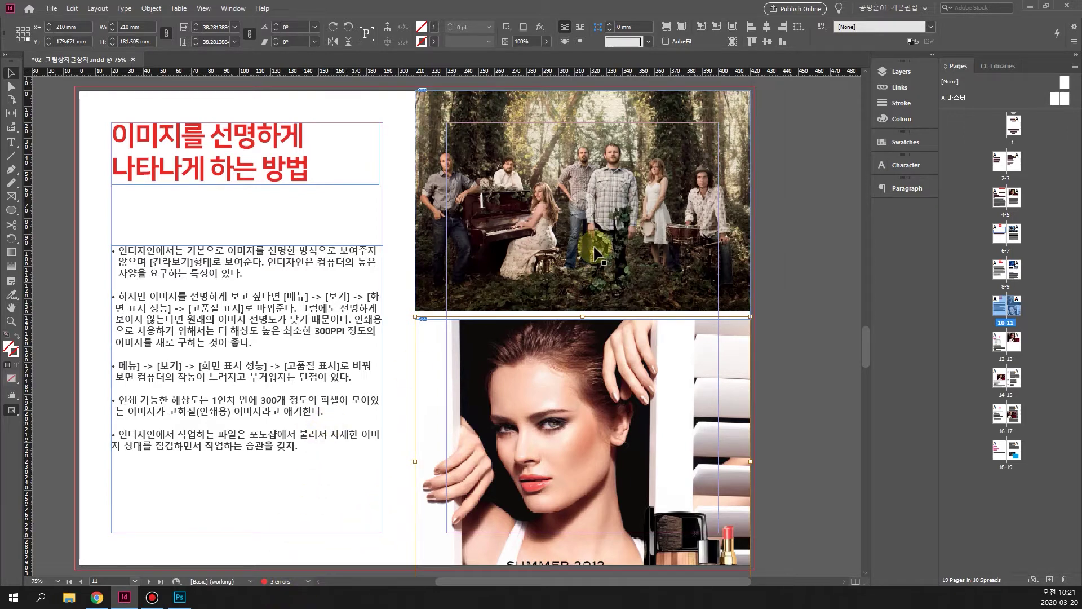
# Switch to Photoshop, dismiss the Image Size dialog, and compare the open photoshop04.jpg and Or_The_Whale_In_Ivy_300ppi.jpg images.
pyautogui.click(180, 597)
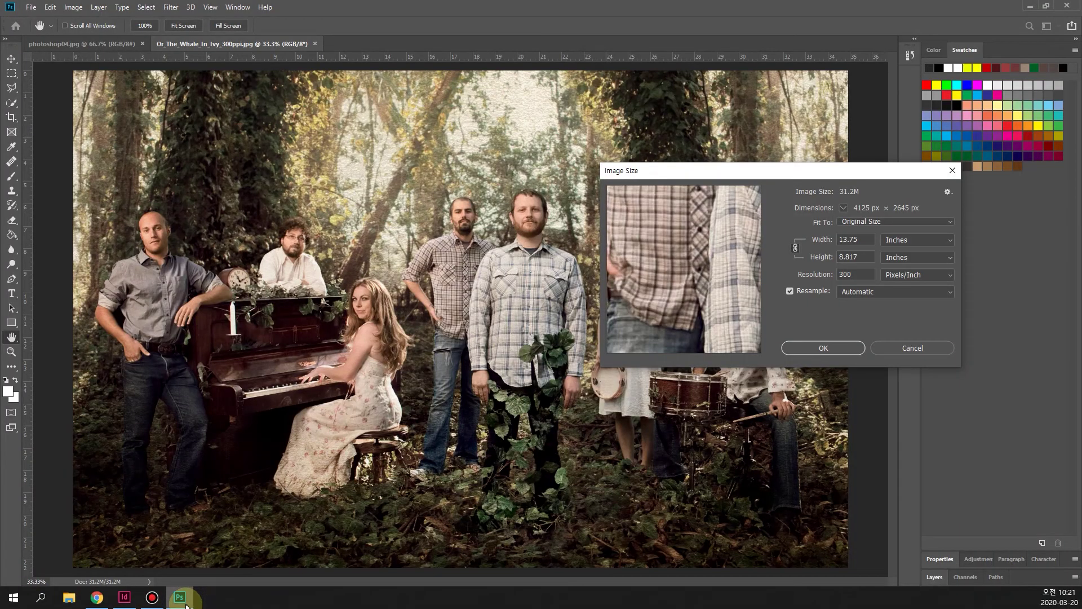
pyautogui.click(952, 170)
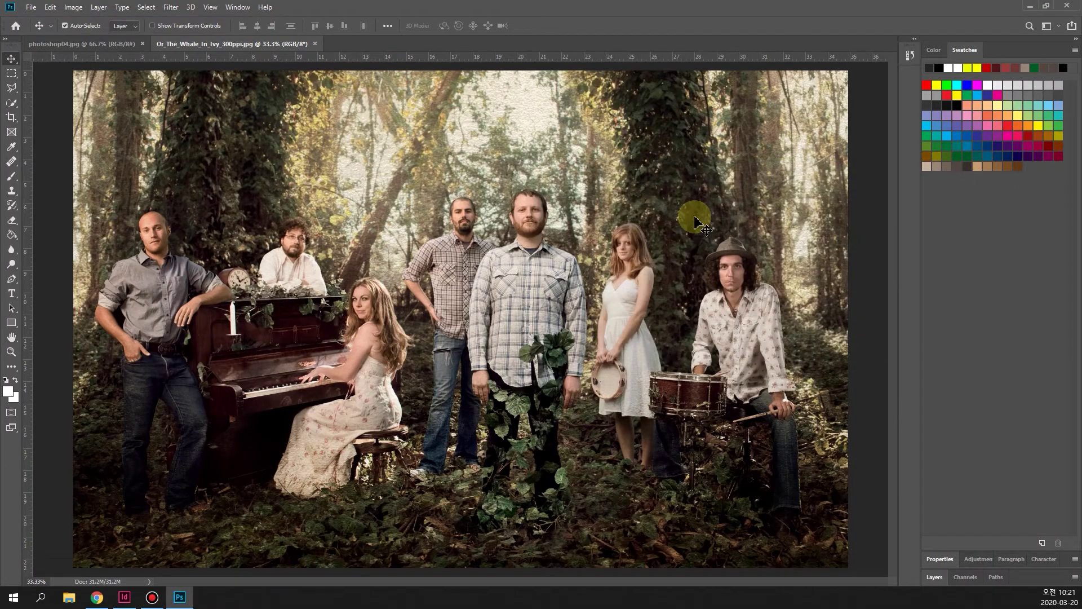
pyautogui.click(103, 43)
pyautogui.click(212, 43)
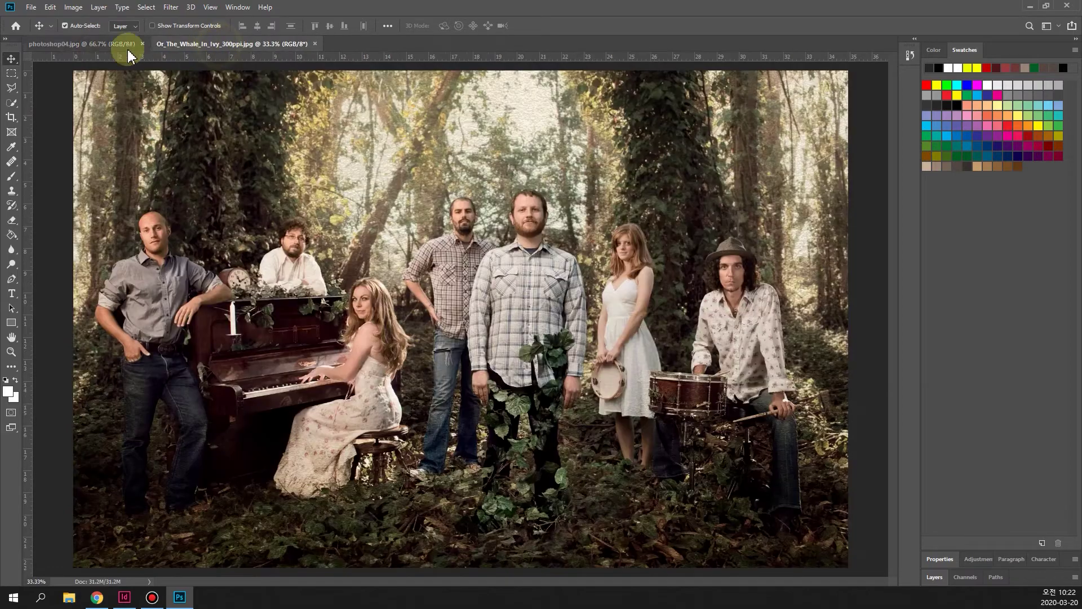
pyautogui.click(89, 50)
pyautogui.click(206, 44)
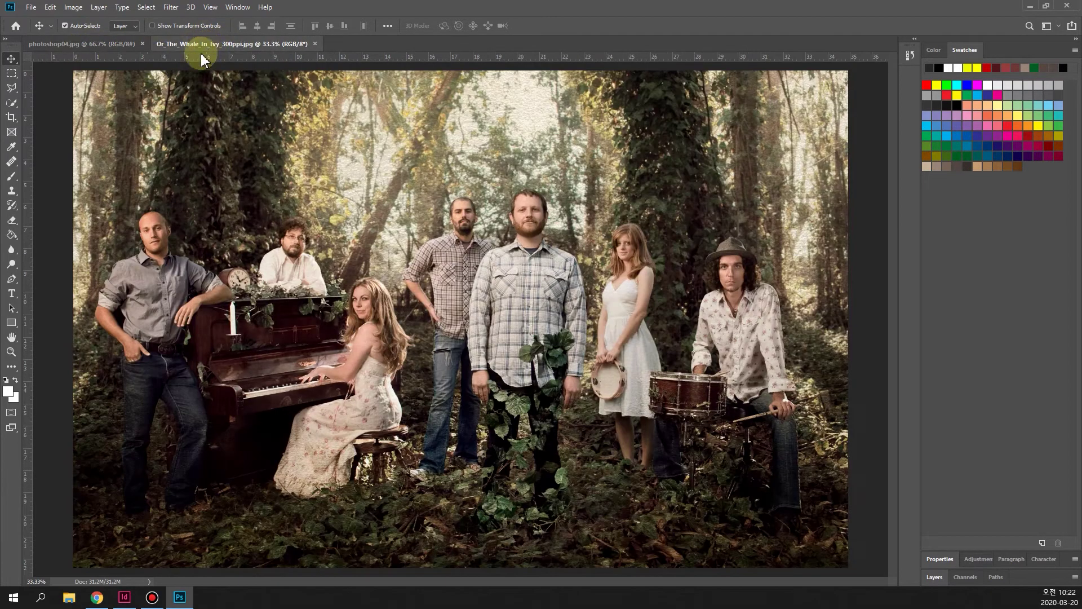
pyautogui.click(110, 49)
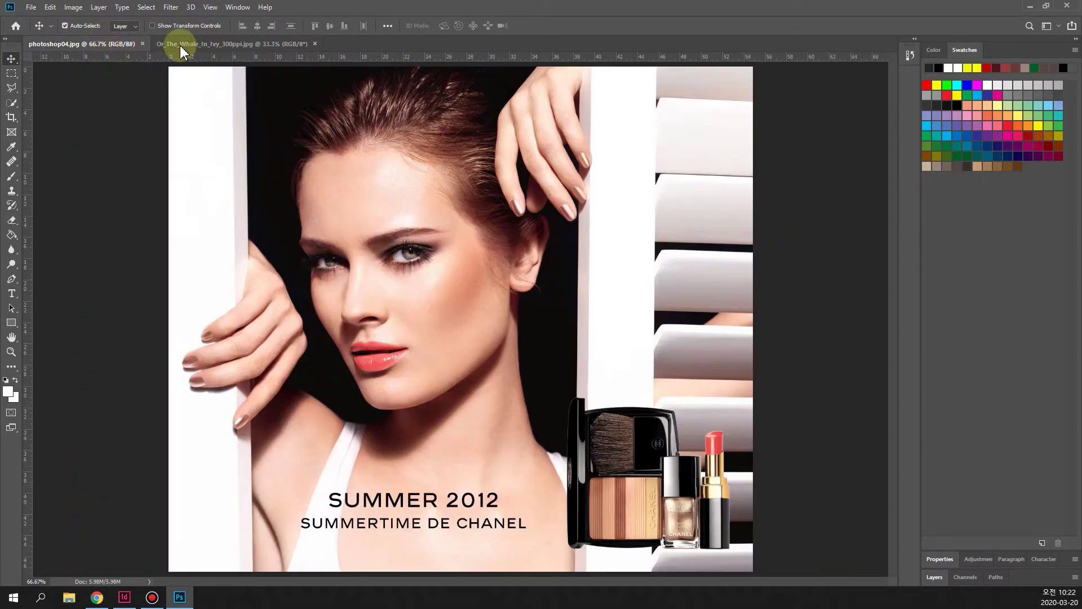
# Examine the dimensions and resolution of Or_The_Whale_In_Ivy_300ppi.jpg in Image Size, with the preview zoomed out.
pyautogui.click(245, 44)
pyautogui.click(119, 49)
pyautogui.click(195, 45)
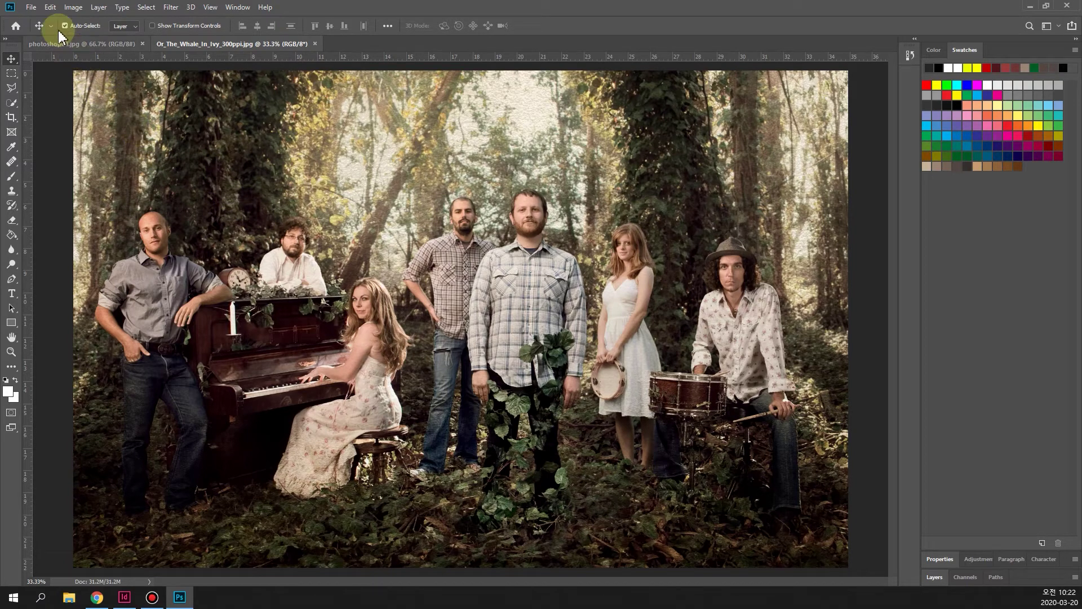
pyautogui.click(73, 8)
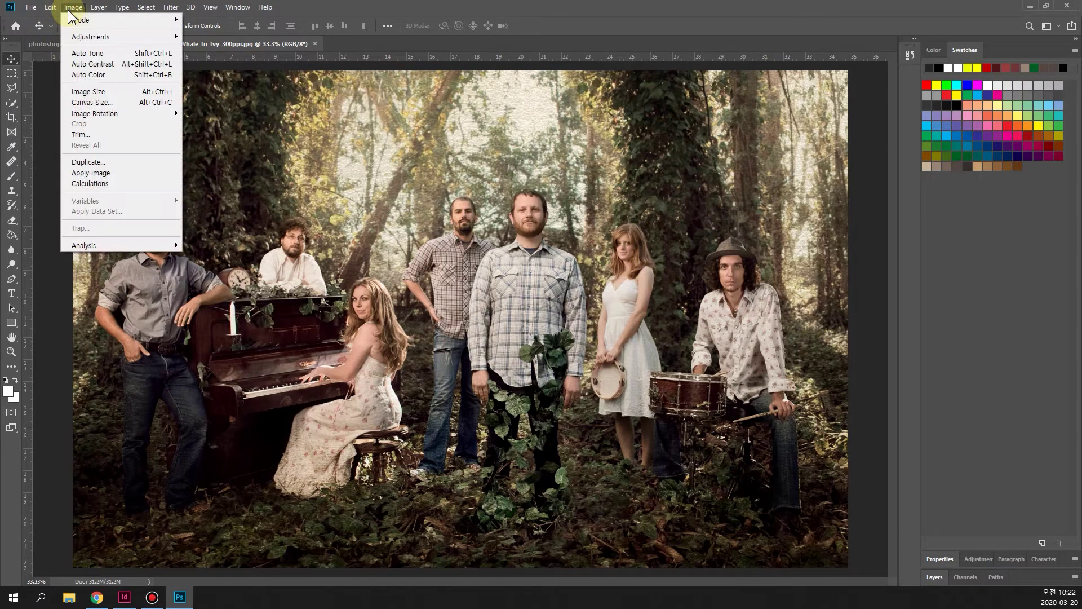
pyautogui.click(90, 92)
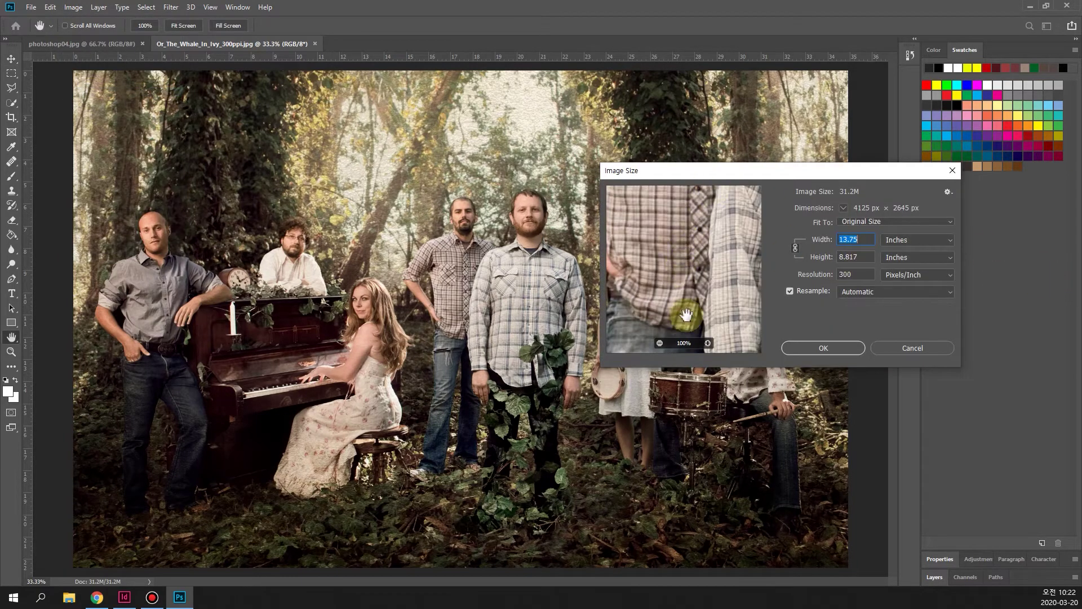
pyautogui.click(659, 343)
pyautogui.click(660, 343)
pyautogui.click(660, 343)
pyautogui.click(660, 344)
pyautogui.click(659, 344)
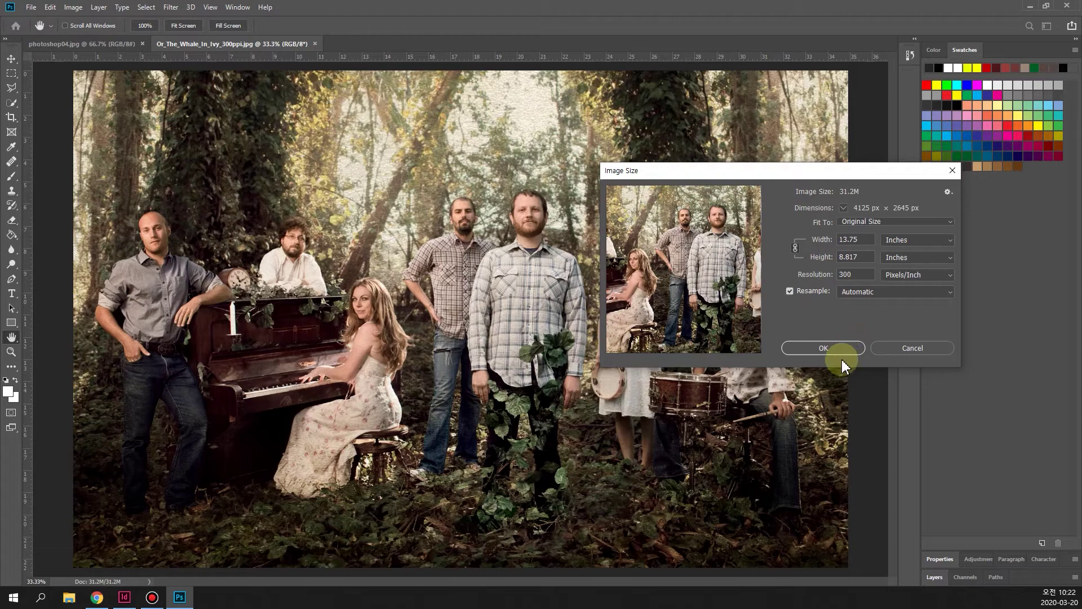
pyautogui.click(824, 348)
pyautogui.press('v')
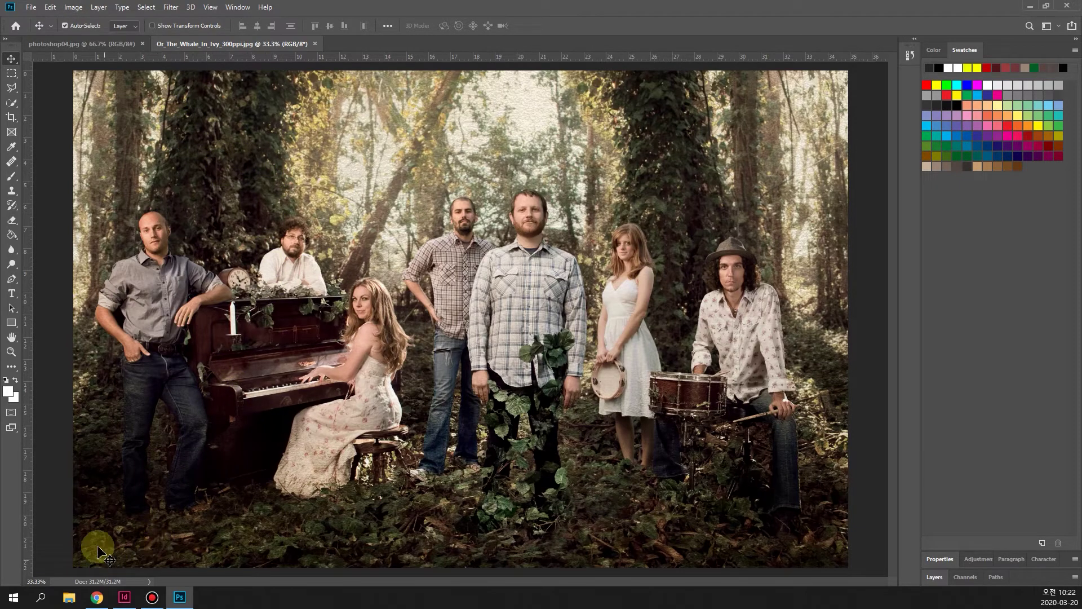
# Compare both open images, examine the dimensions and resolution of photoshop04.jpg in Image Size, and cancel without changes.
pyautogui.click(101, 44)
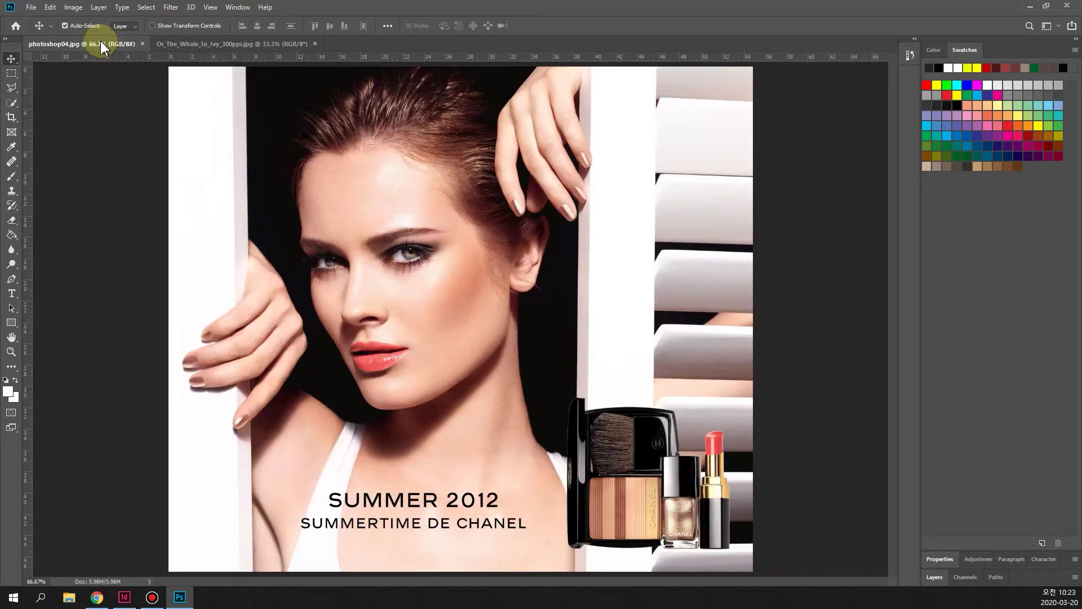
pyautogui.click(219, 47)
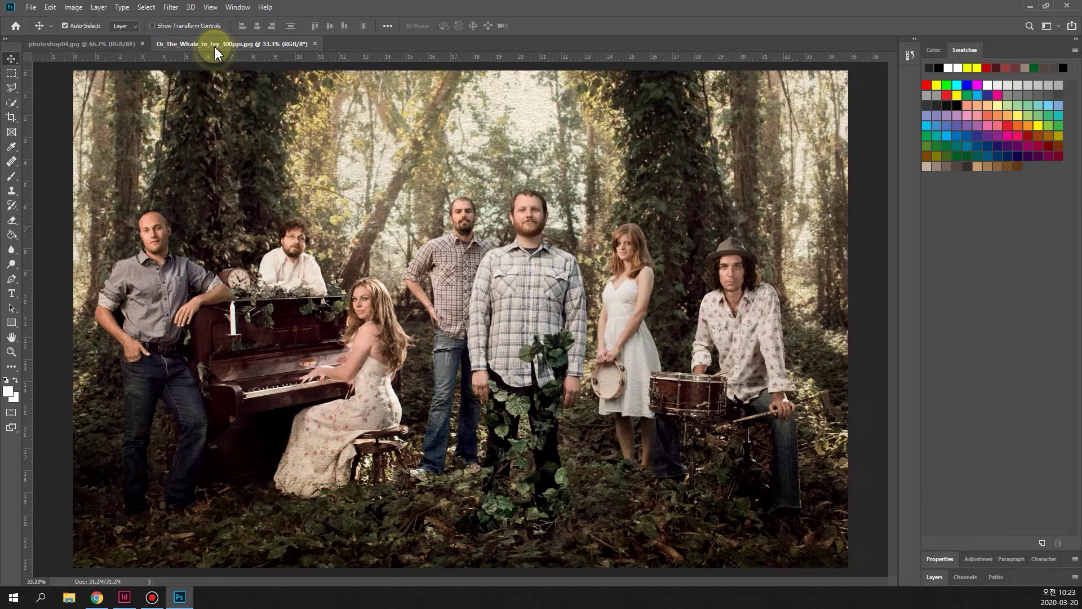
pyautogui.click(84, 43)
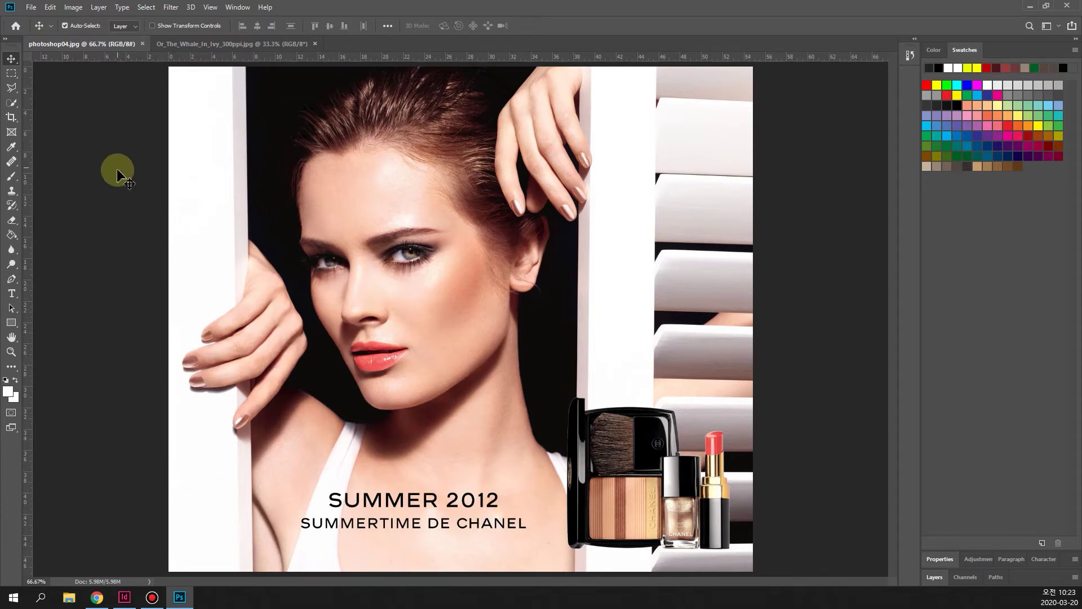
pyautogui.click(74, 7)
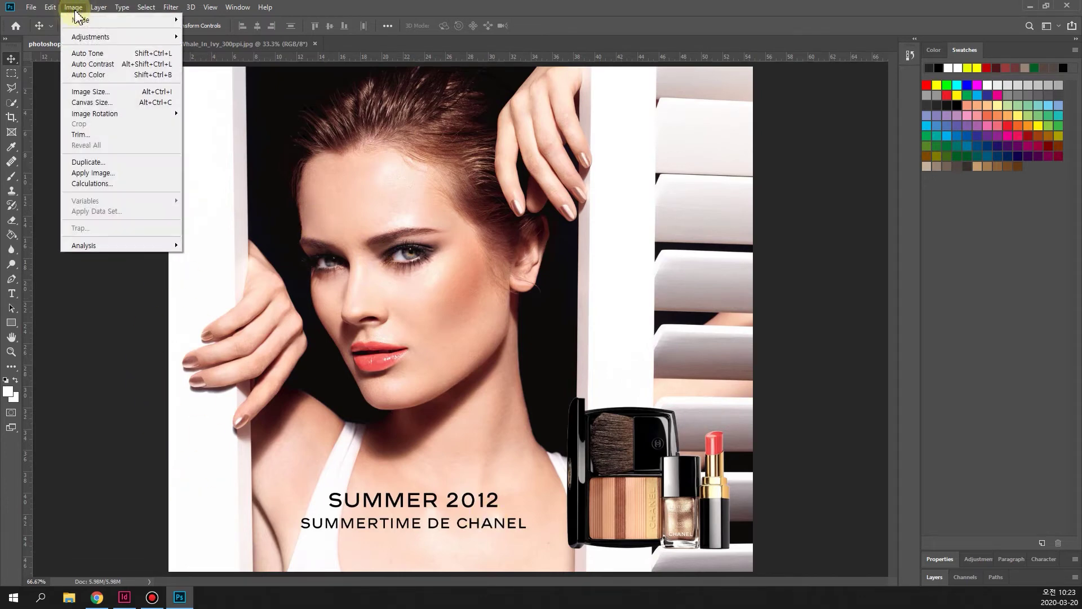
pyautogui.click(120, 93)
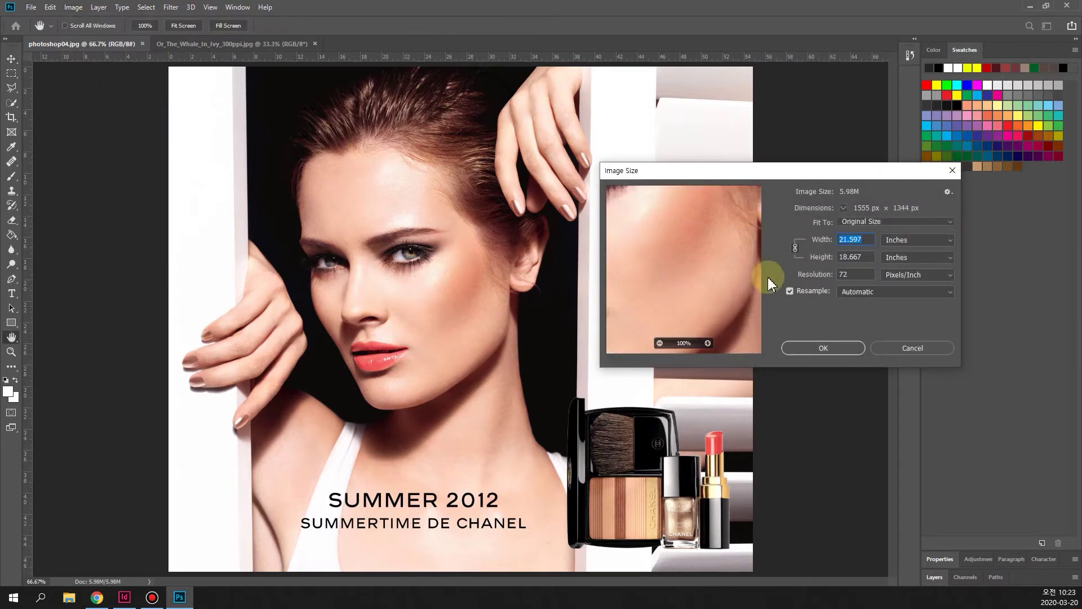
pyautogui.click(659, 343)
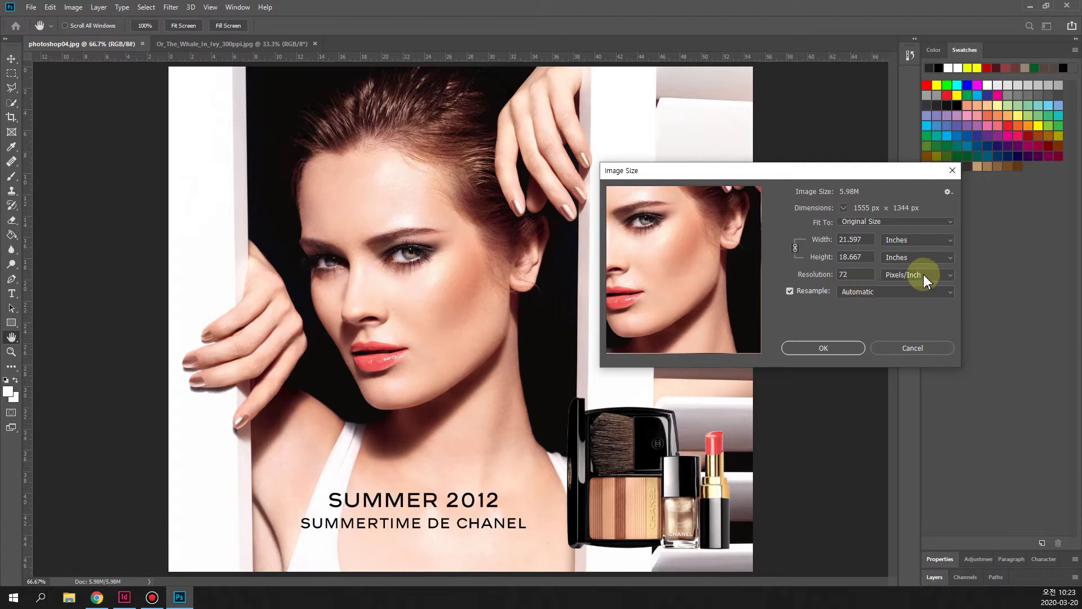
pyautogui.click(854, 274)
pyautogui.click(805, 275)
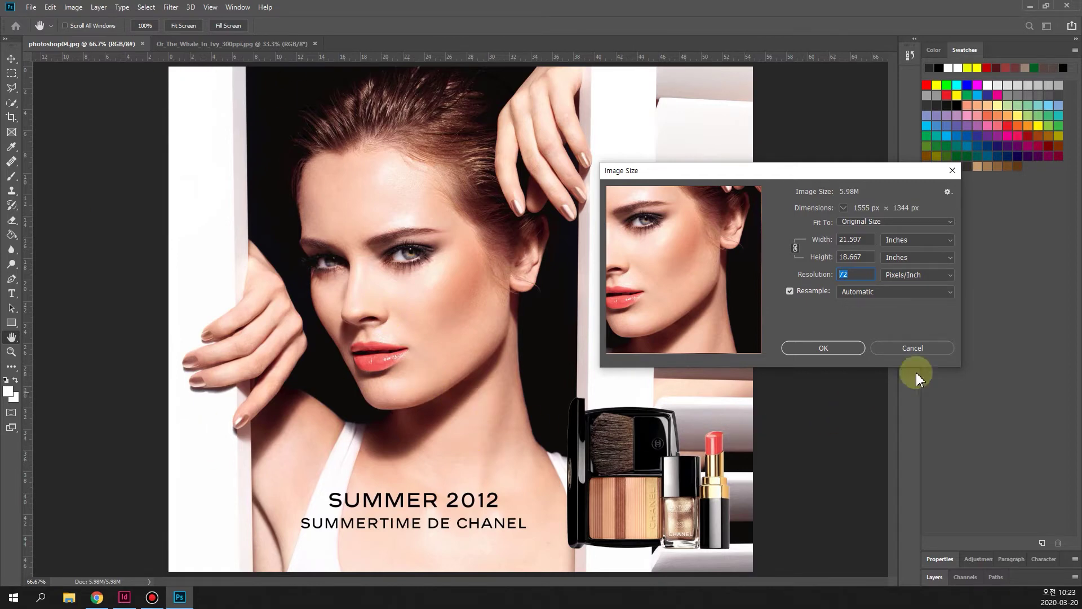
pyautogui.click(912, 350)
pyautogui.press('v')
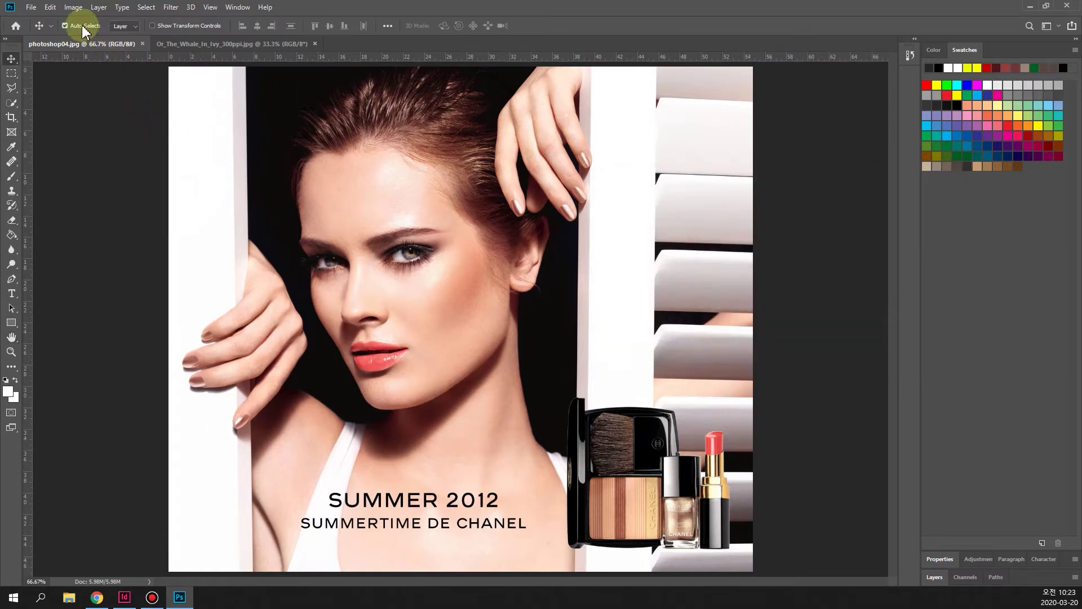
# Check the colour mode options of photoshop04.jpg, briefly comparing it with the forest band photo.
pyautogui.click(74, 8)
pyautogui.moveTo(79, 21)
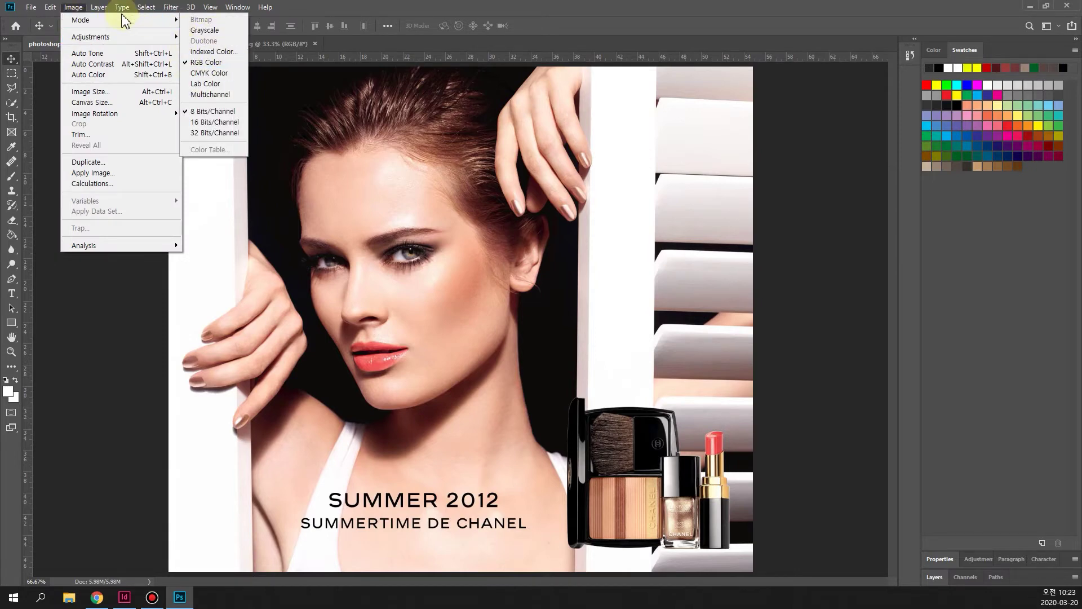
pyautogui.moveTo(122, 8)
pyautogui.click(241, 42)
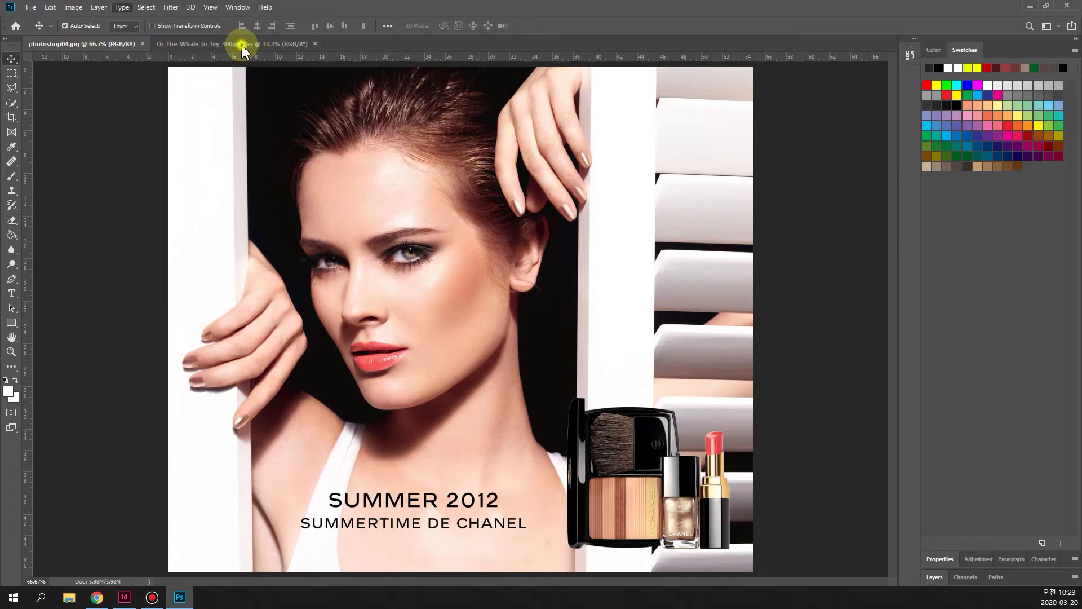
pyautogui.click(180, 44)
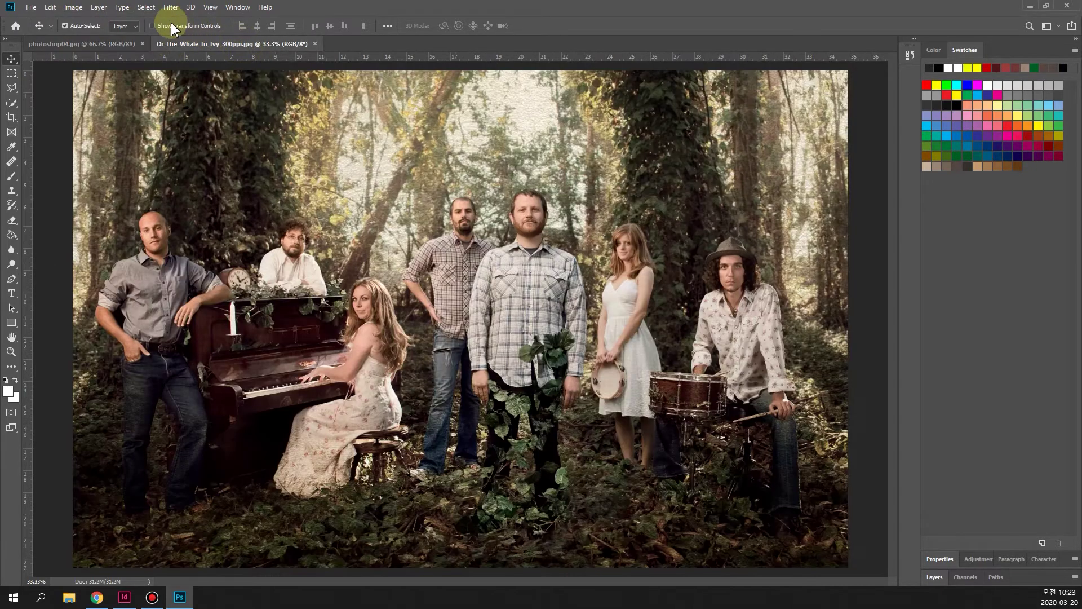
pyautogui.click(110, 44)
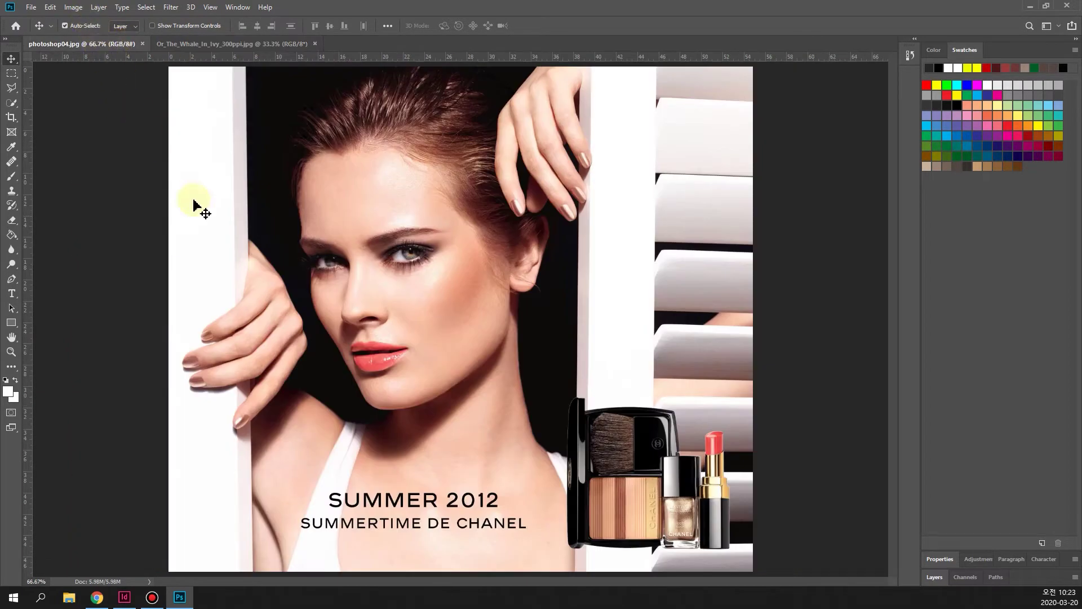
pyautogui.click(70, 7)
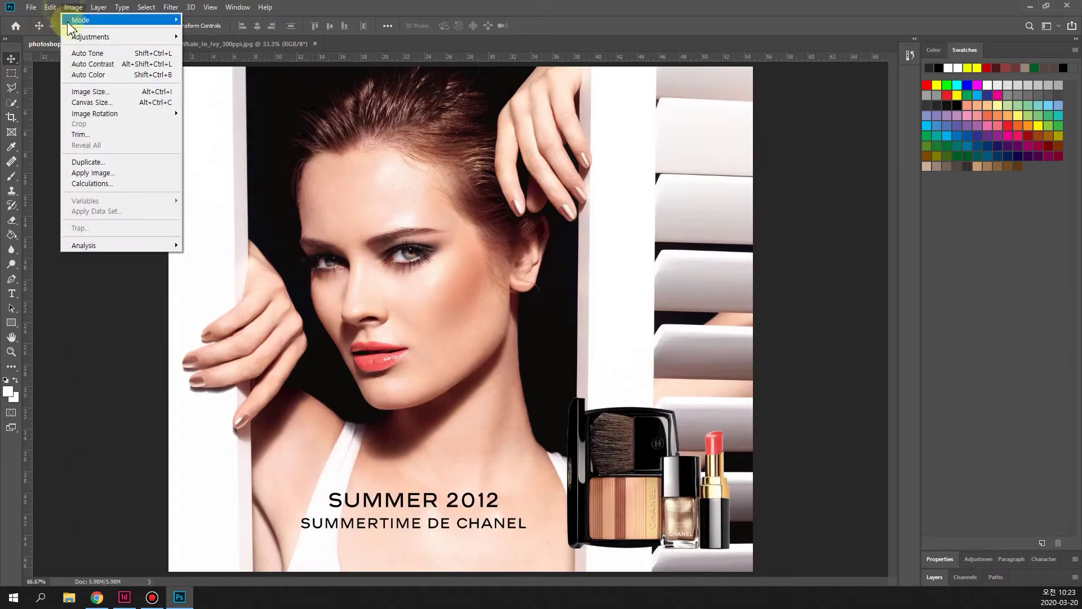
pyautogui.click(84, 37)
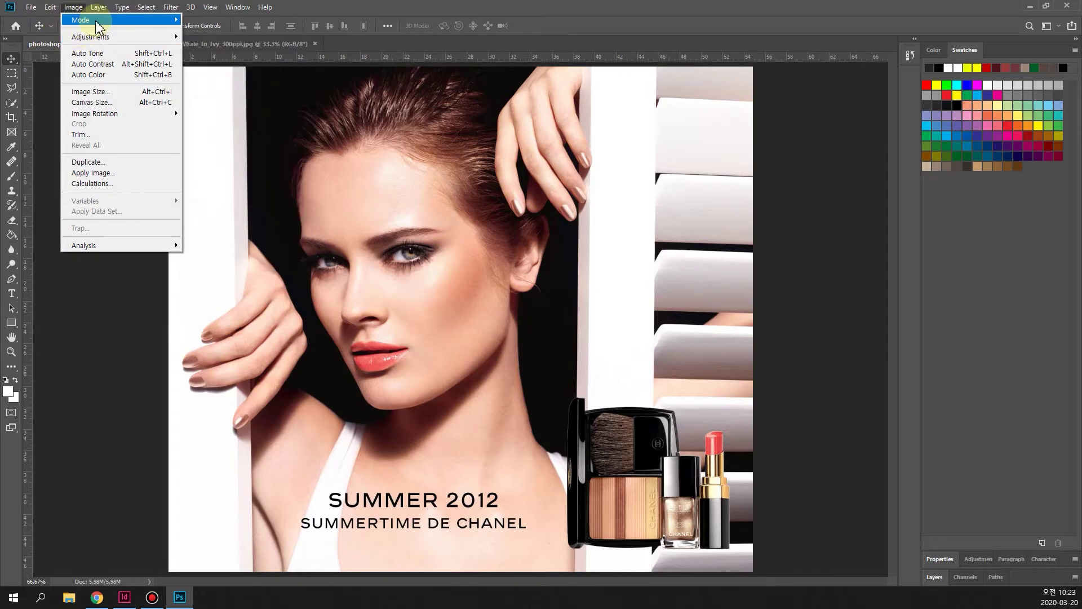
pyautogui.click(339, 85)
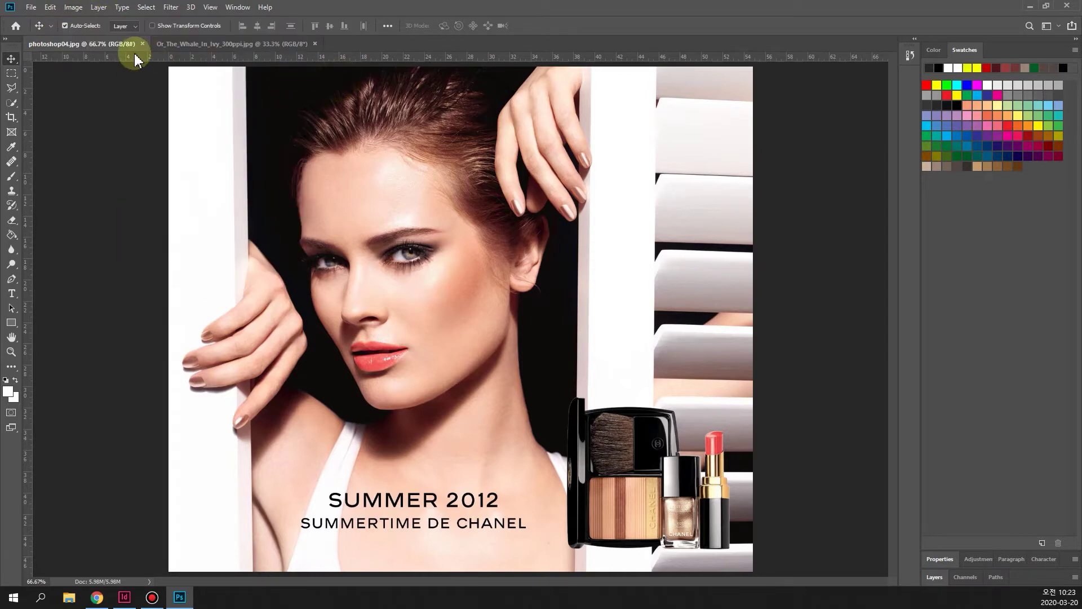
# Check the colour mode of Or_The_Whale_In_Ivy_300ppi.jpg and compare it again with photoshop04.jpg.
pyautogui.click(192, 43)
pyautogui.click(75, 8)
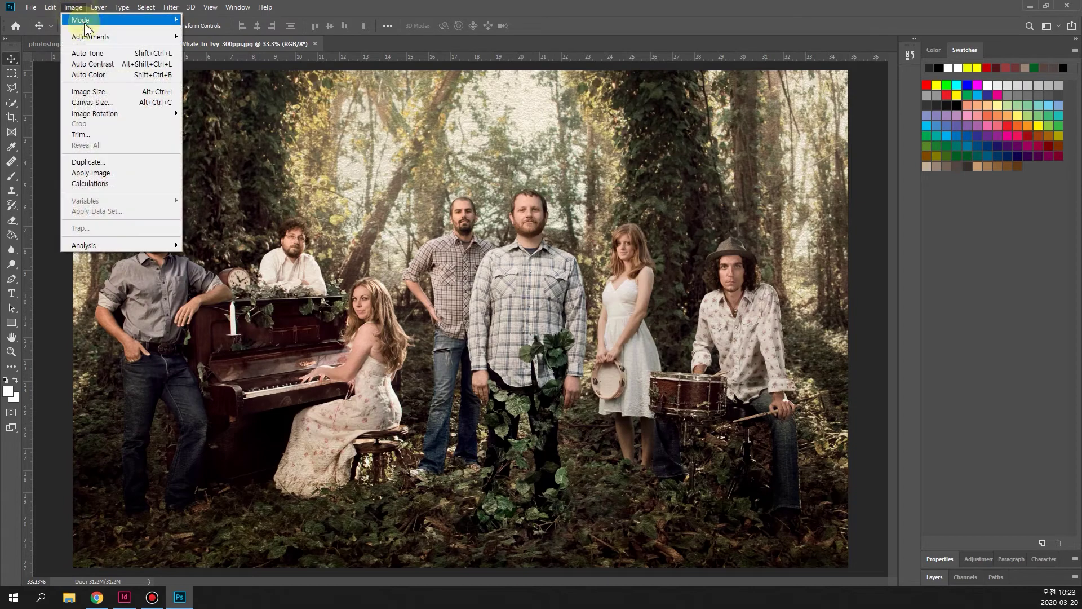
pyautogui.moveTo(84, 21)
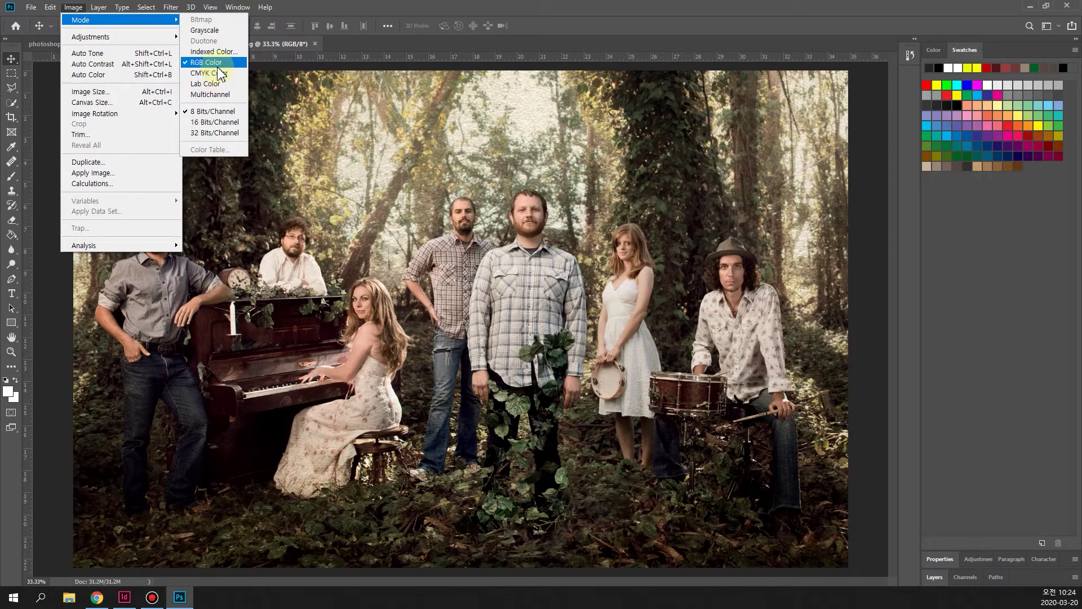
pyautogui.click(449, 285)
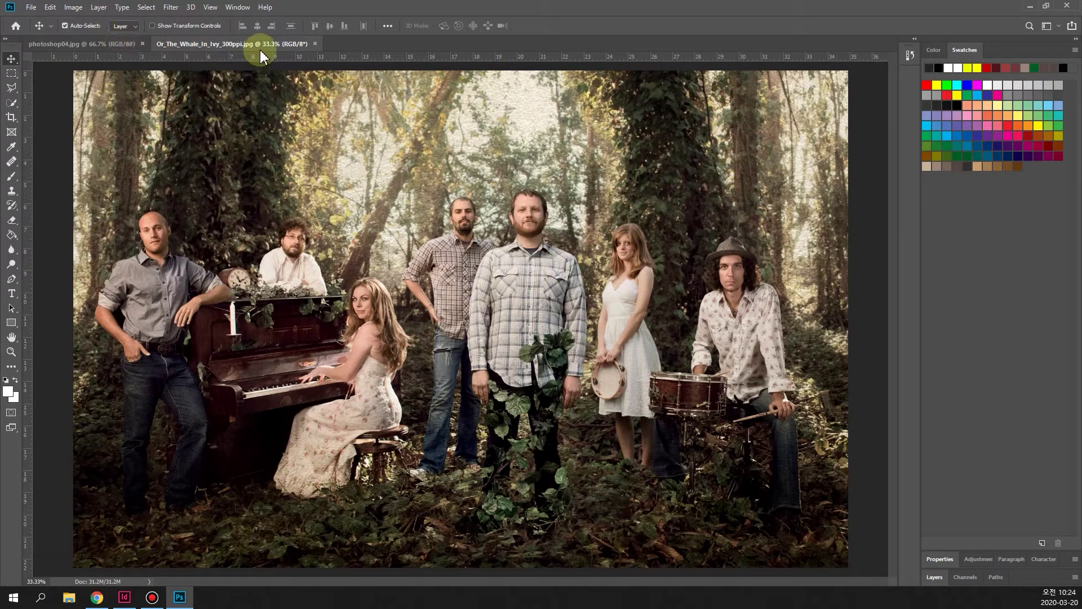
pyautogui.click(112, 44)
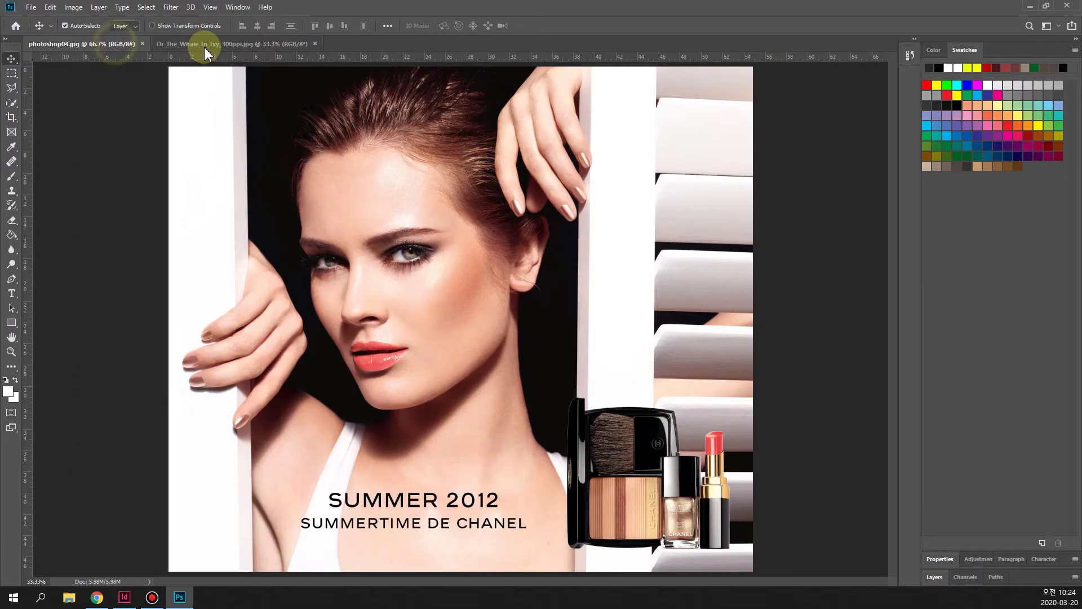
pyautogui.click(205, 45)
pyautogui.click(85, 44)
pyautogui.click(215, 44)
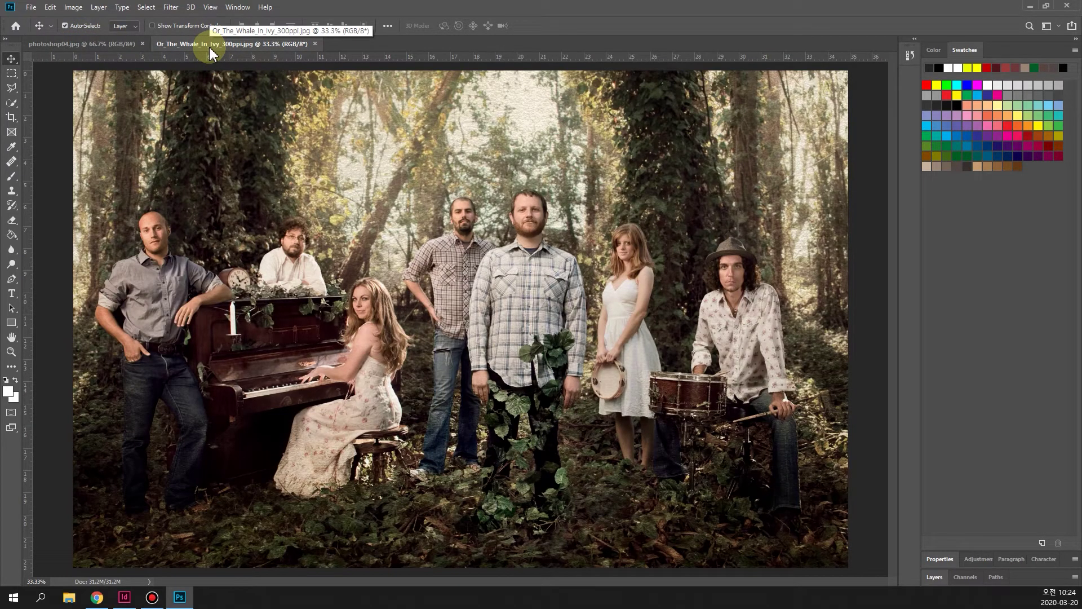
# Switch to InDesign and scale the portrait photo on page 11 down with its frame to about 135 × 97 mm.
pyautogui.click(135, 600)
pyautogui.click(836, 423)
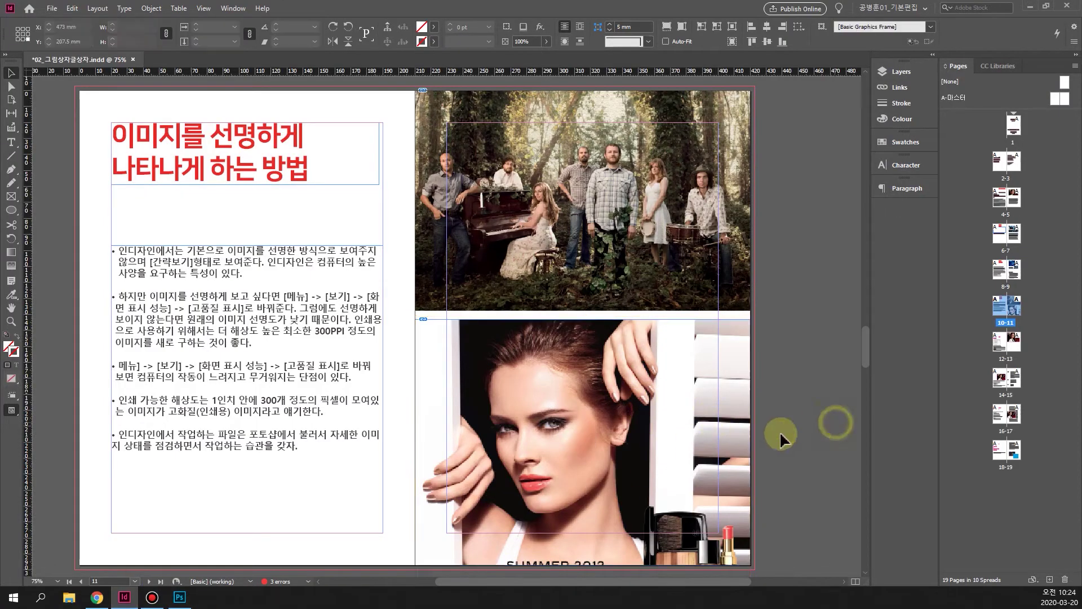
pyautogui.click(583, 433)
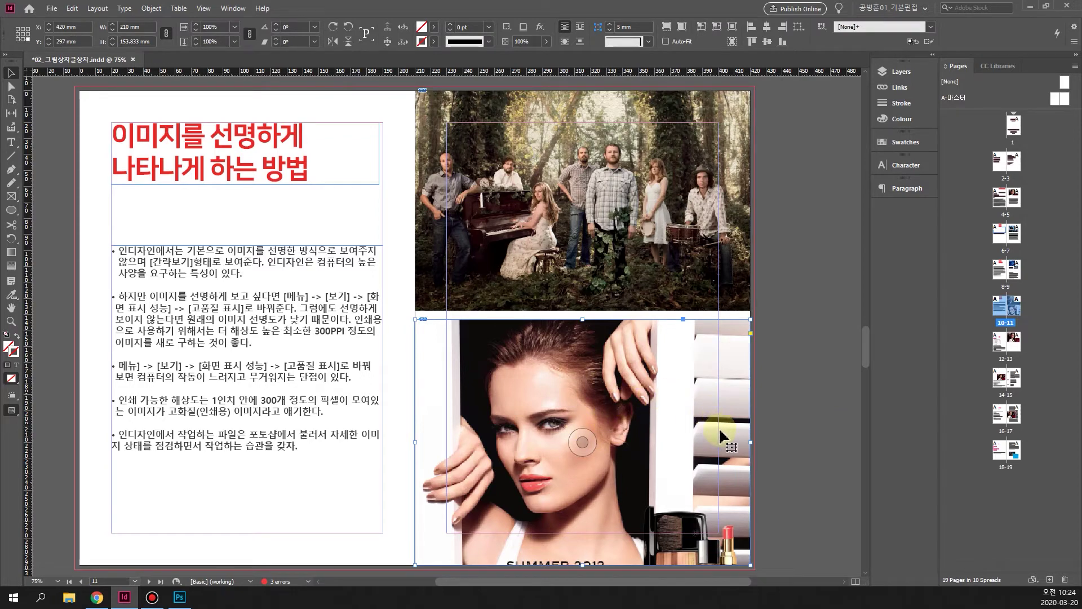
pyautogui.scroll(-1, 871, 352)
pyautogui.scroll(-1, 870, 358)
pyautogui.scroll(1, 872, 361)
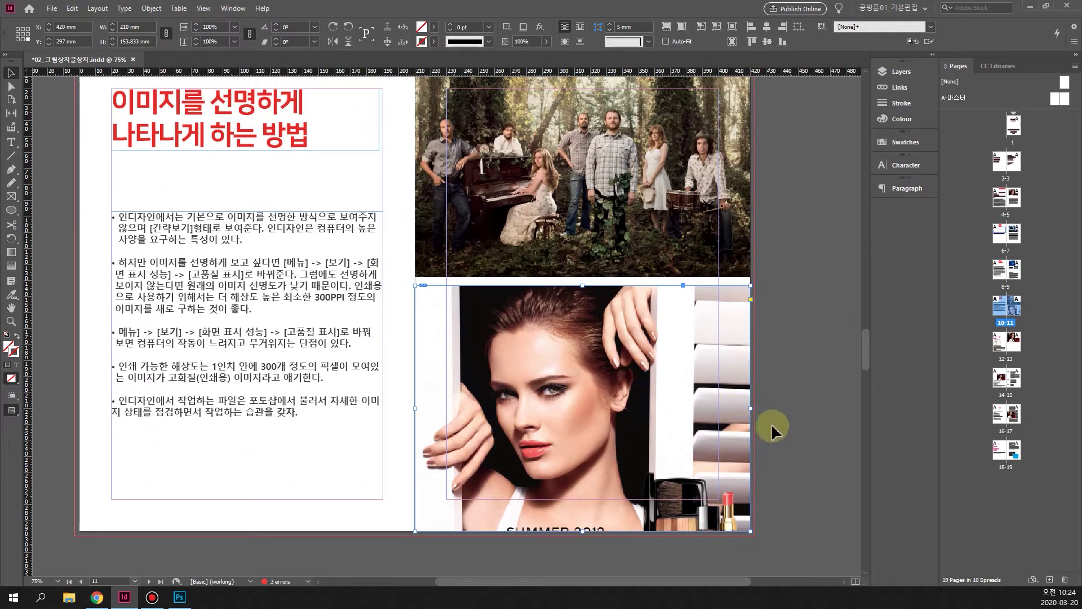
pyautogui.moveTo(750, 531); pyautogui.dragTo(685, 460)
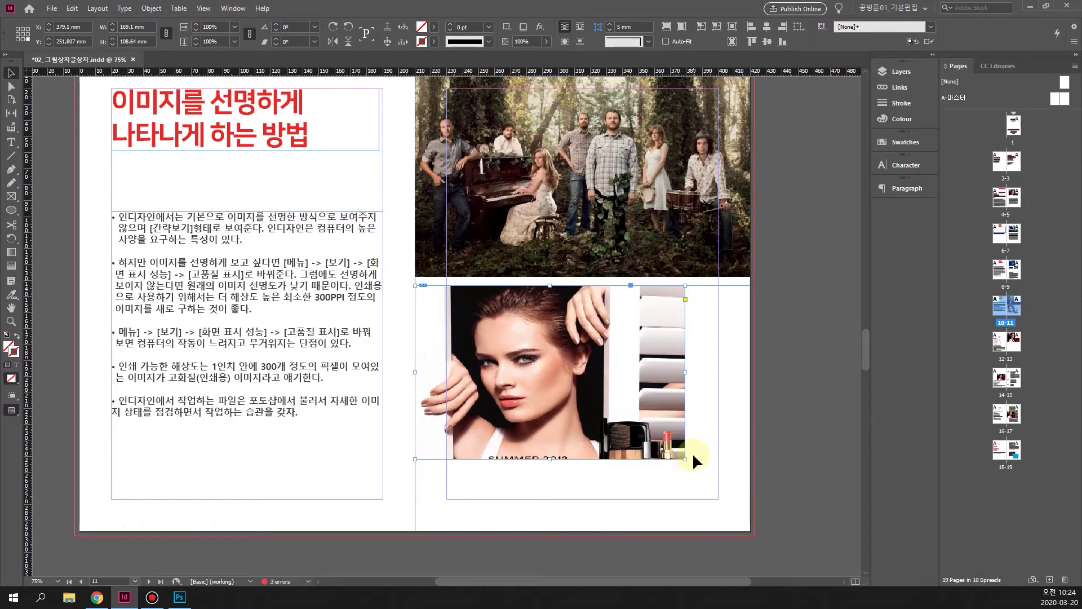
pyautogui.moveTo(685, 460); pyautogui.dragTo(631, 440)
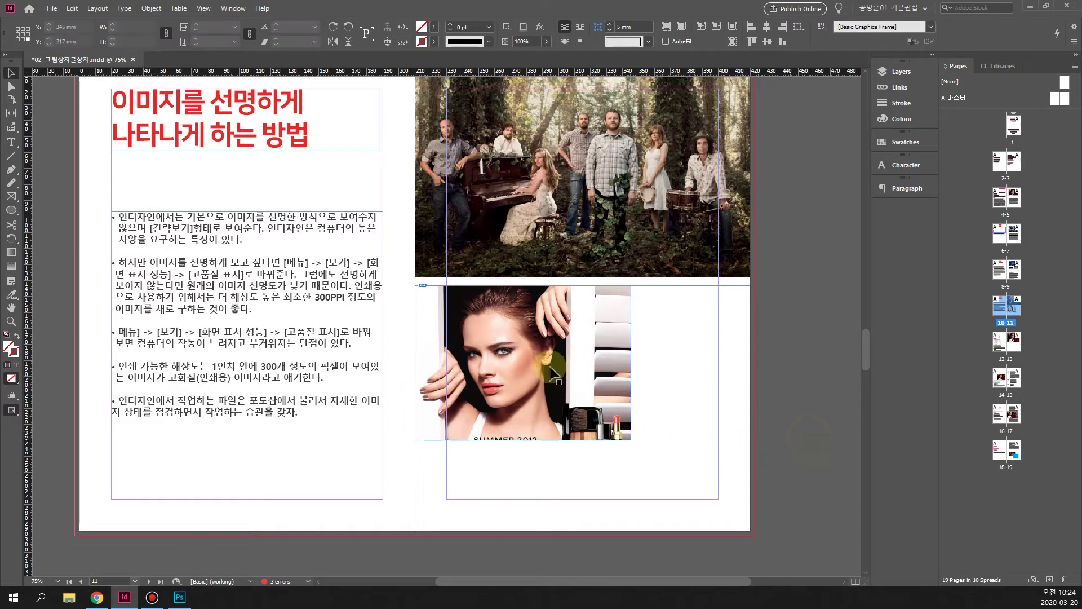
# Move the reduced portrait down and inward to the inner margin of page 11, then select the frame above it.
pyautogui.moveTo(547, 373); pyautogui.dragTo(578, 407)
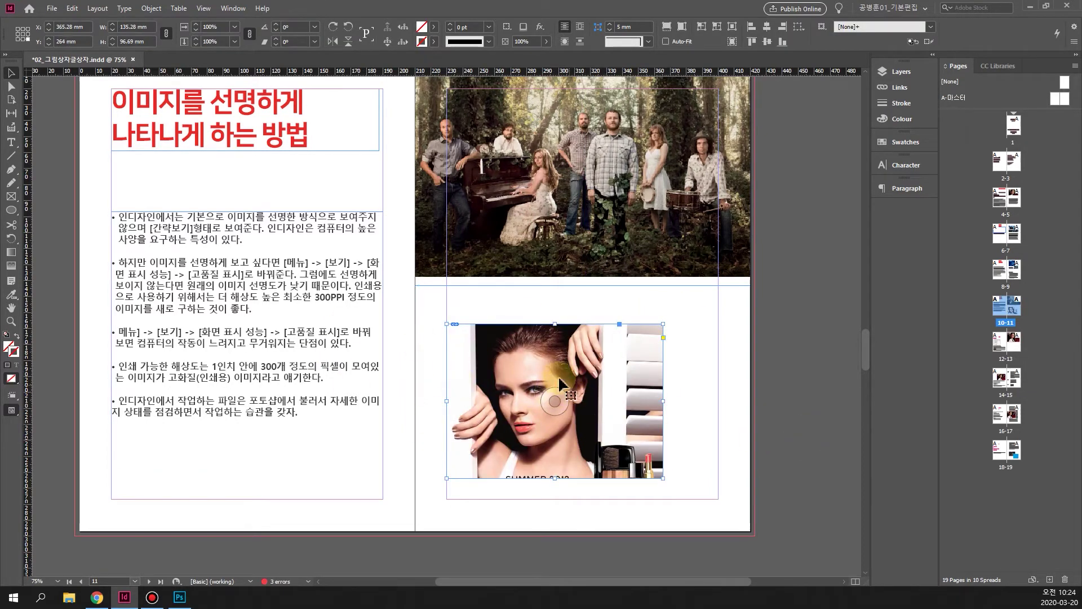
pyautogui.click(738, 169)
pyautogui.scroll(-1, 472, 181)
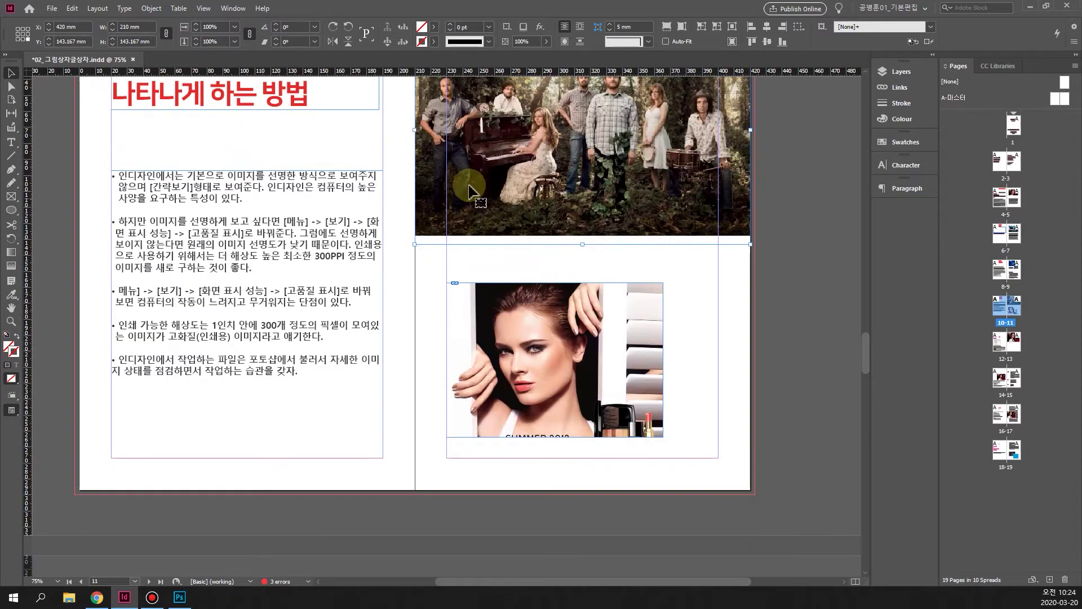
pyautogui.scroll(3, 744, 242)
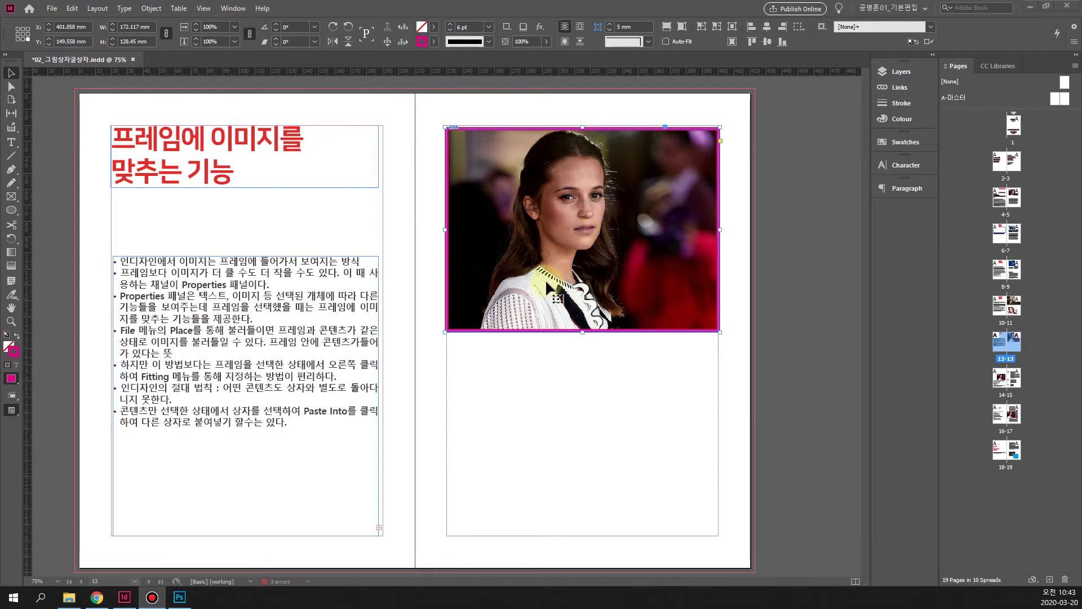
# Draw an empty rectangular image frame about 99.5 × 65 mm below the photo on page 13.
pyautogui.click(11, 197)
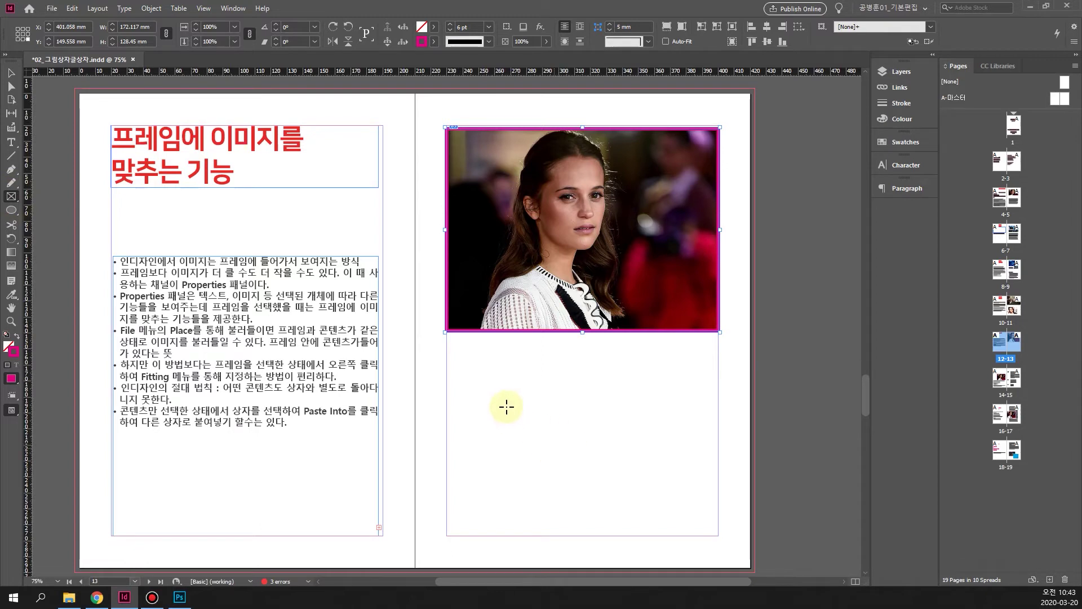
pyautogui.moveTo(505, 393); pyautogui.dragTo(663, 495)
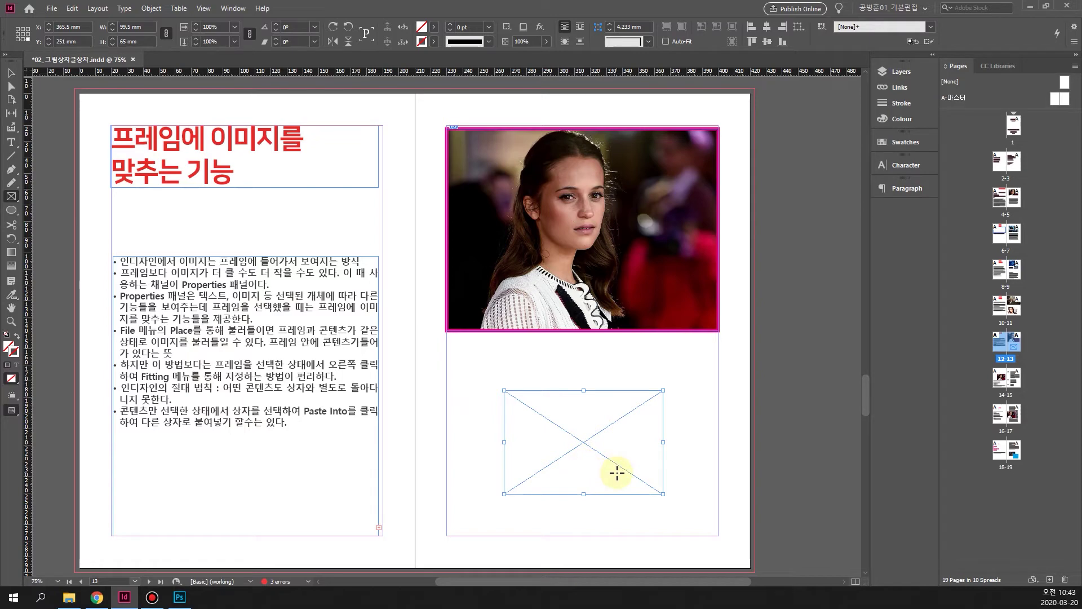
# Place alicia.jpg into the empty rectangular frame below the photo on page 13.
pyautogui.hotkey('ctrl', 'd')
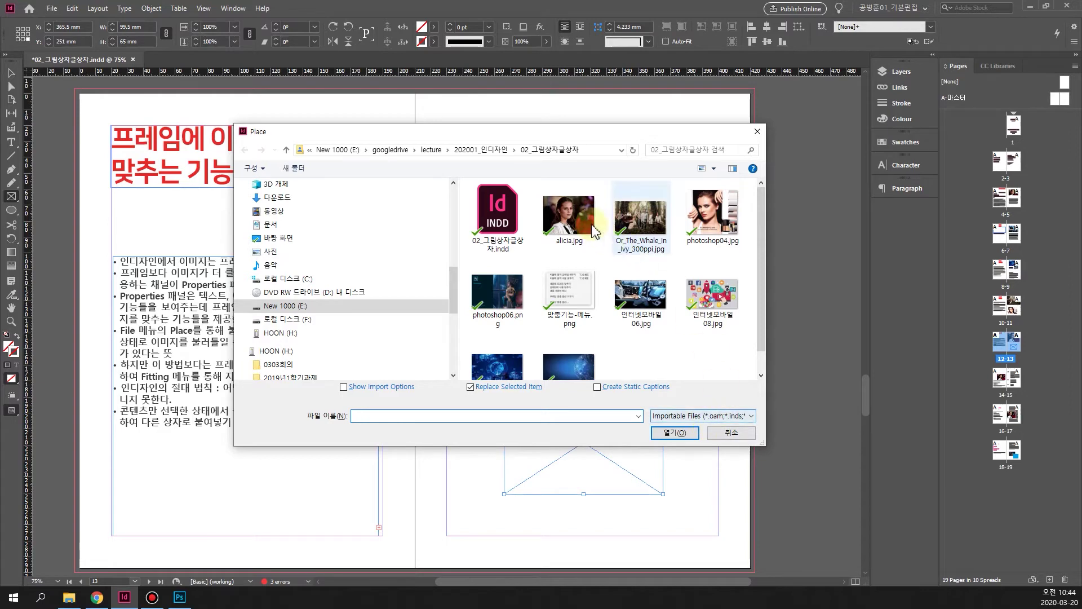
pyautogui.click(575, 215)
pyautogui.click(676, 434)
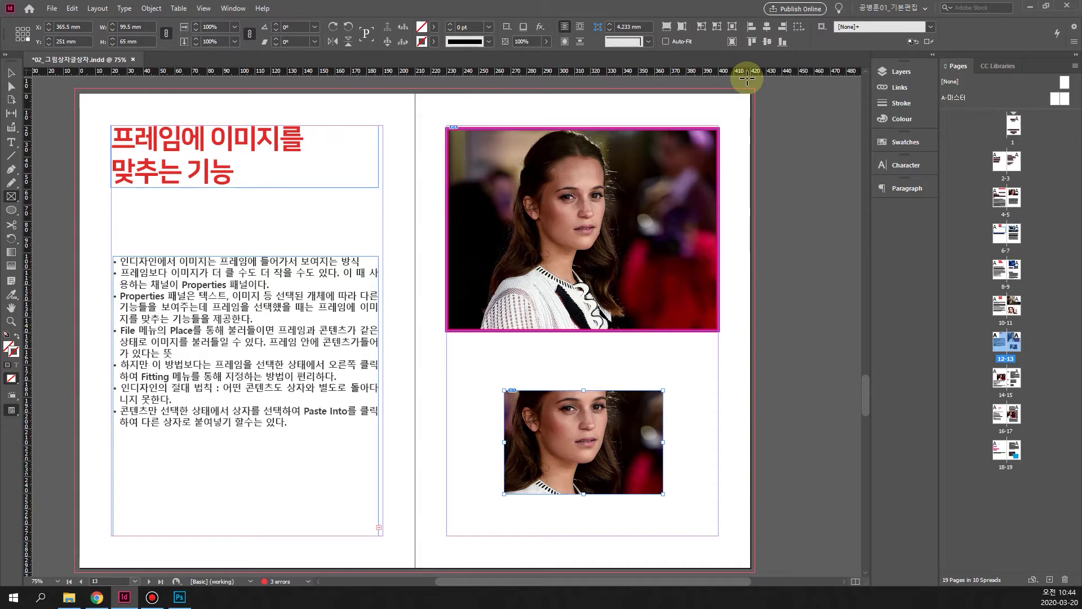
# Show the Properties panel and dock it in the same group as Pages and CC Libraries.
pyautogui.click(231, 9)
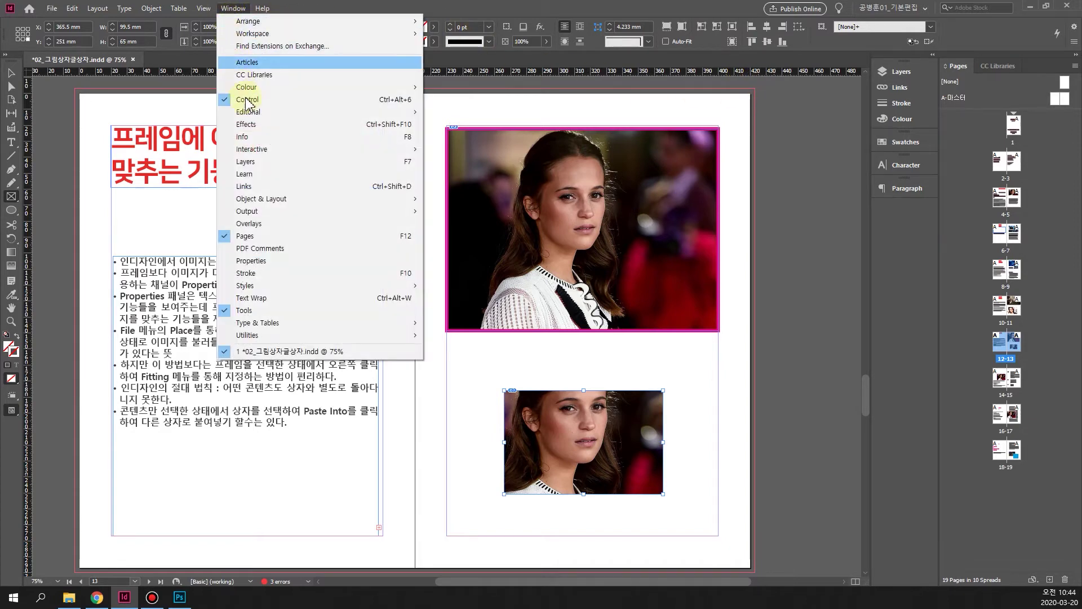
pyautogui.click(263, 262)
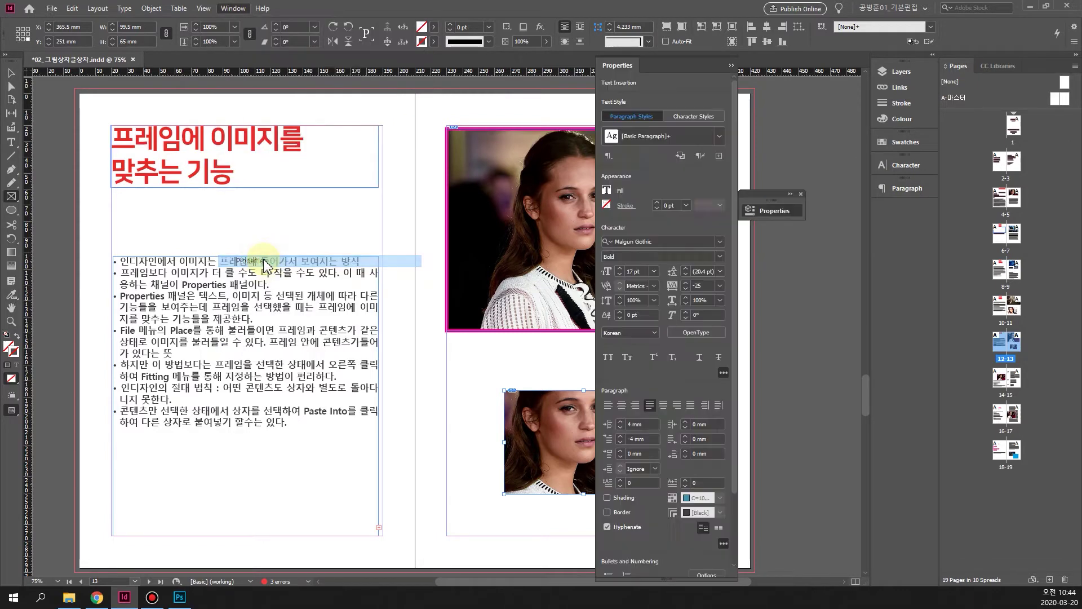
pyautogui.click(803, 195)
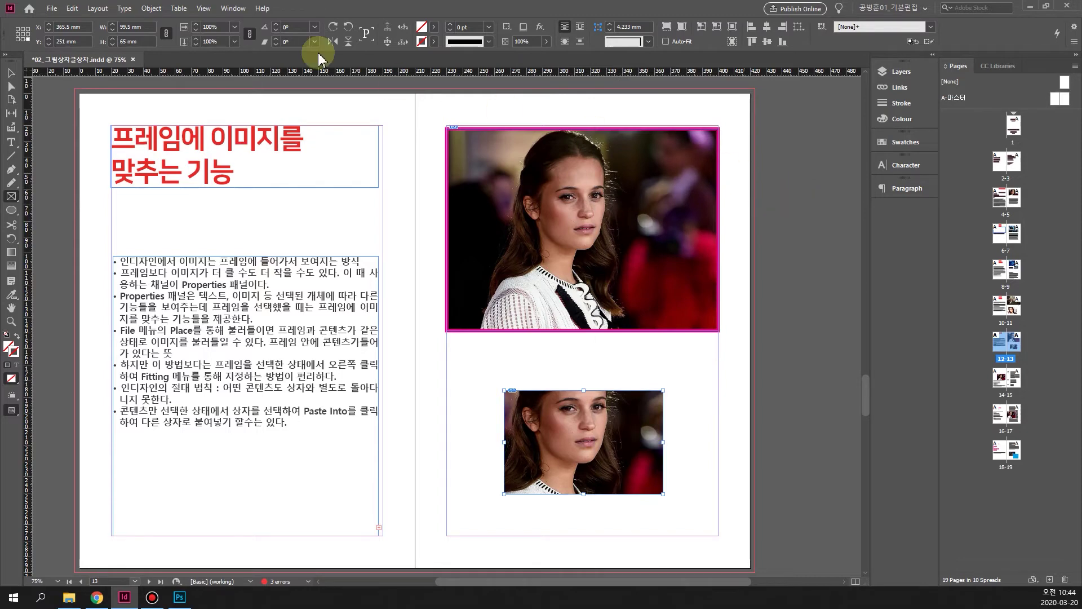
pyautogui.click(233, 8)
pyautogui.click(285, 262)
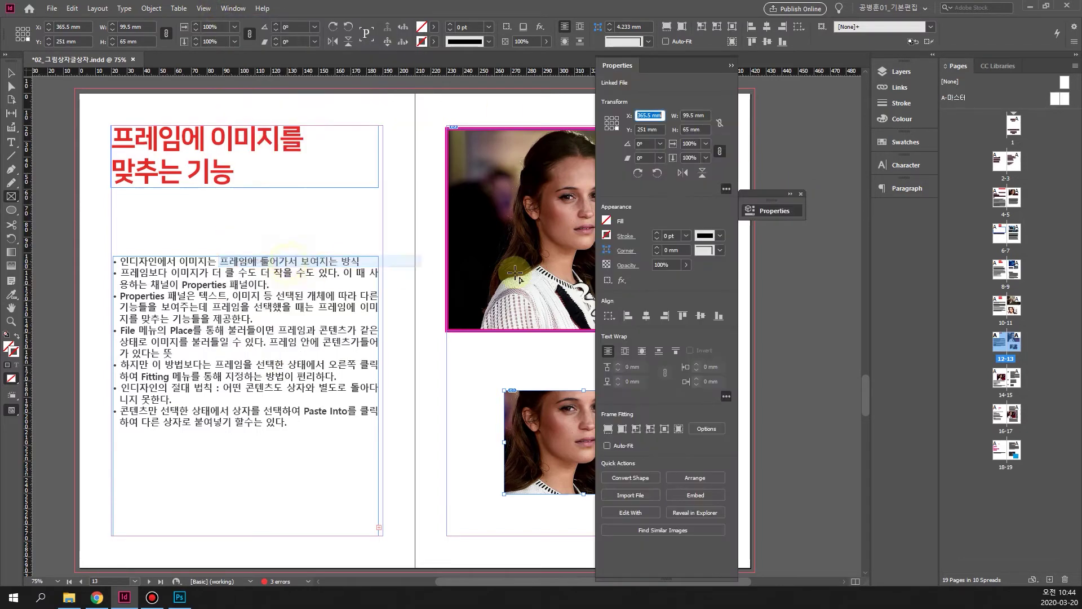
pyautogui.moveTo(662, 68); pyautogui.dragTo(763, 87)
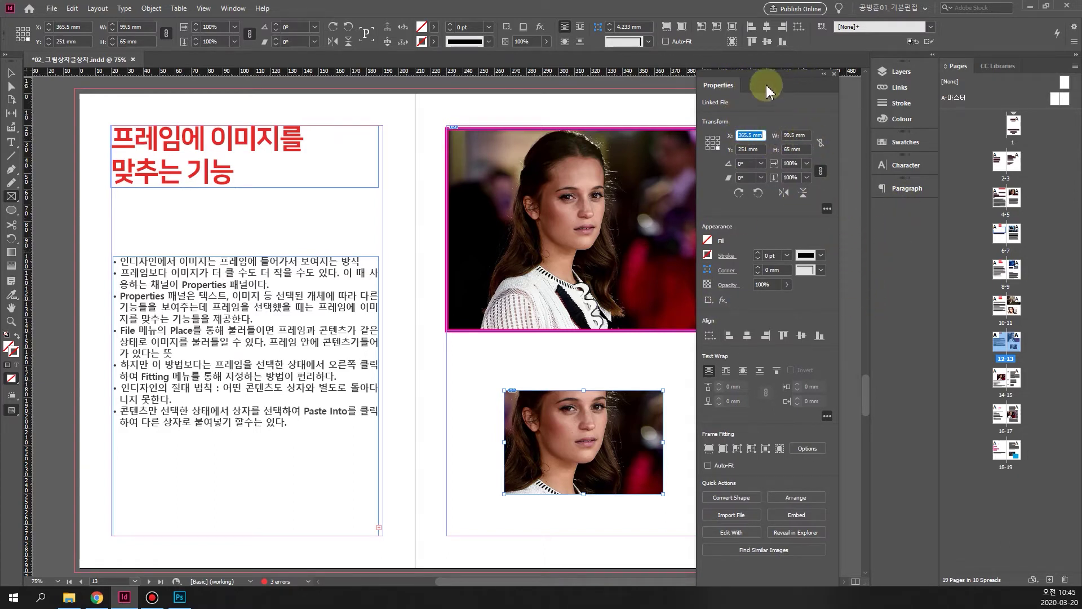
pyautogui.moveTo(757, 85); pyautogui.dragTo(872, 219)
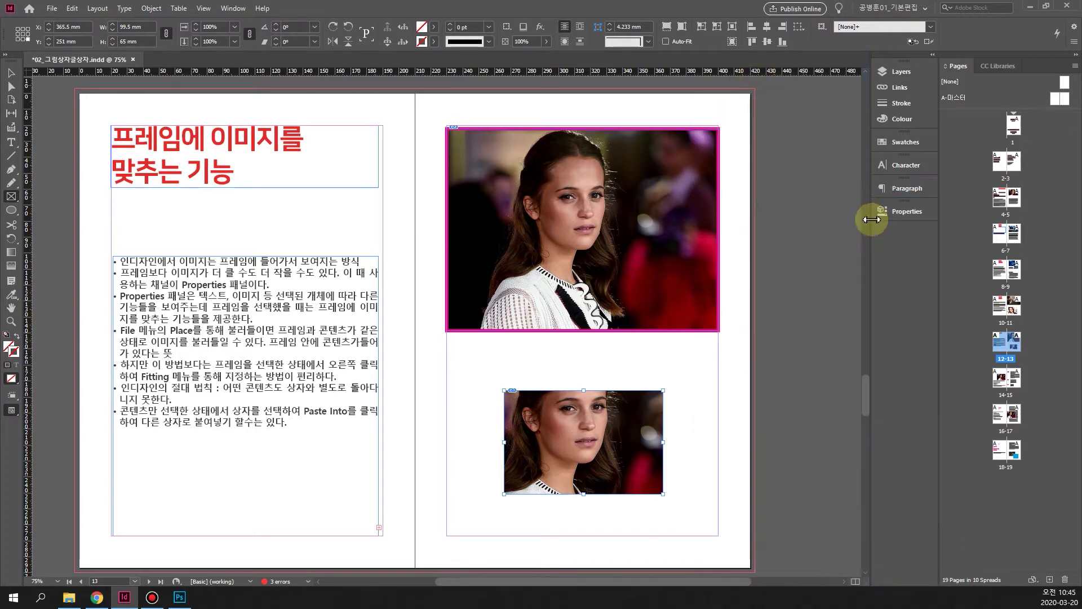
pyautogui.click(906, 213)
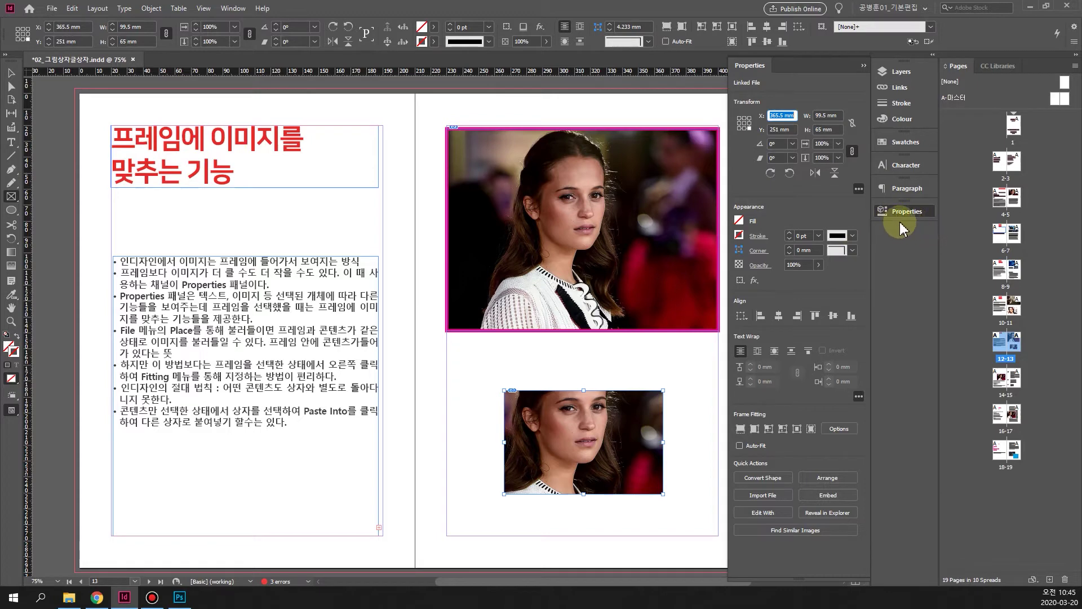
pyautogui.moveTo(902, 219); pyautogui.dragTo(1041, 74)
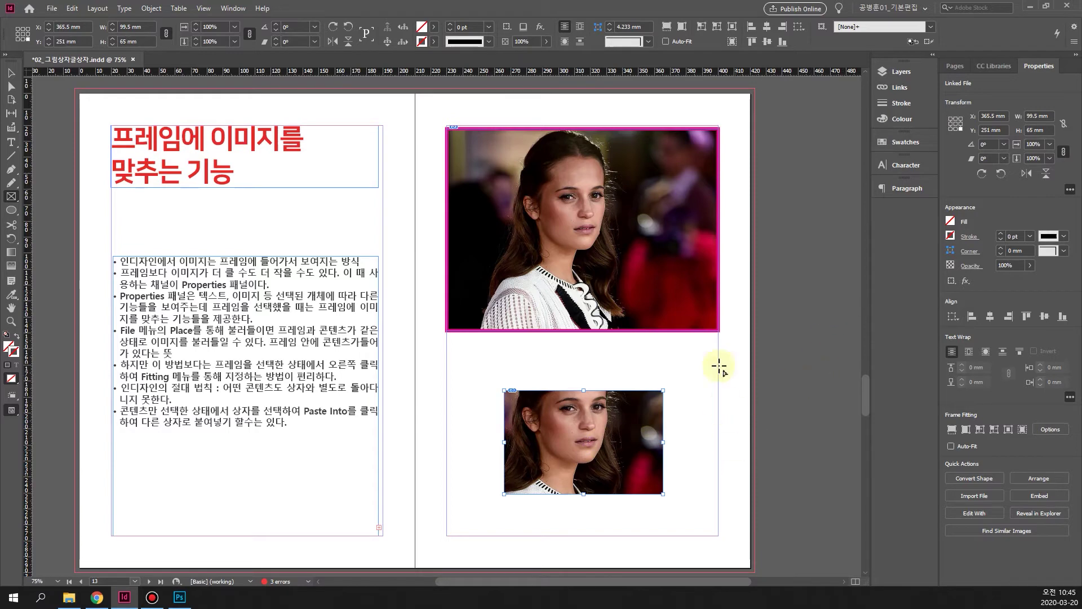
# Compare the properties offered for the body text frame on page 12 with those for the photo frames on page 13.
pyautogui.click(12, 73)
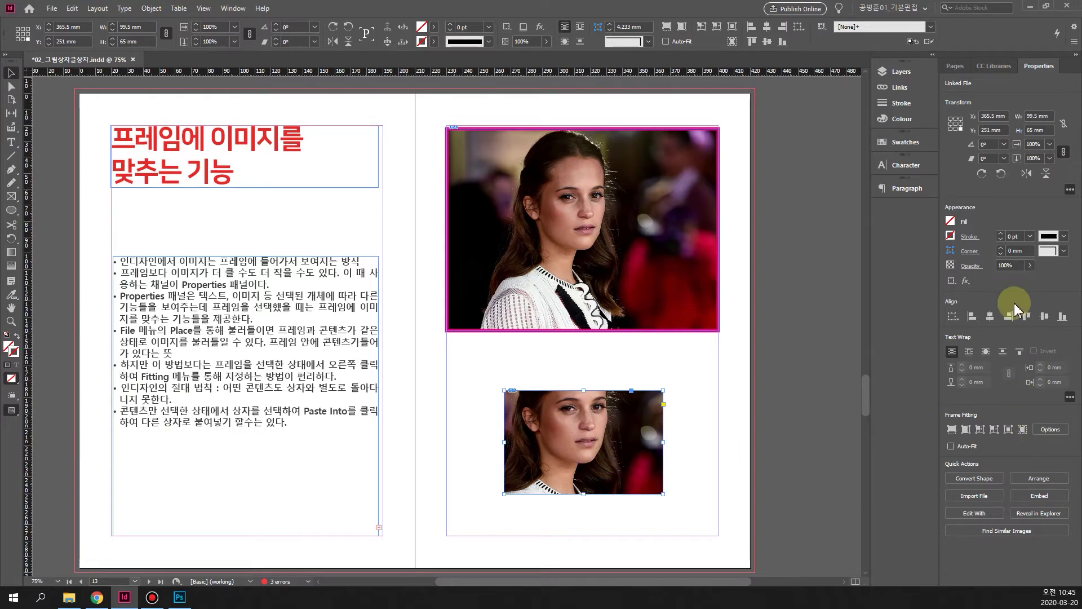
pyautogui.click(230, 341)
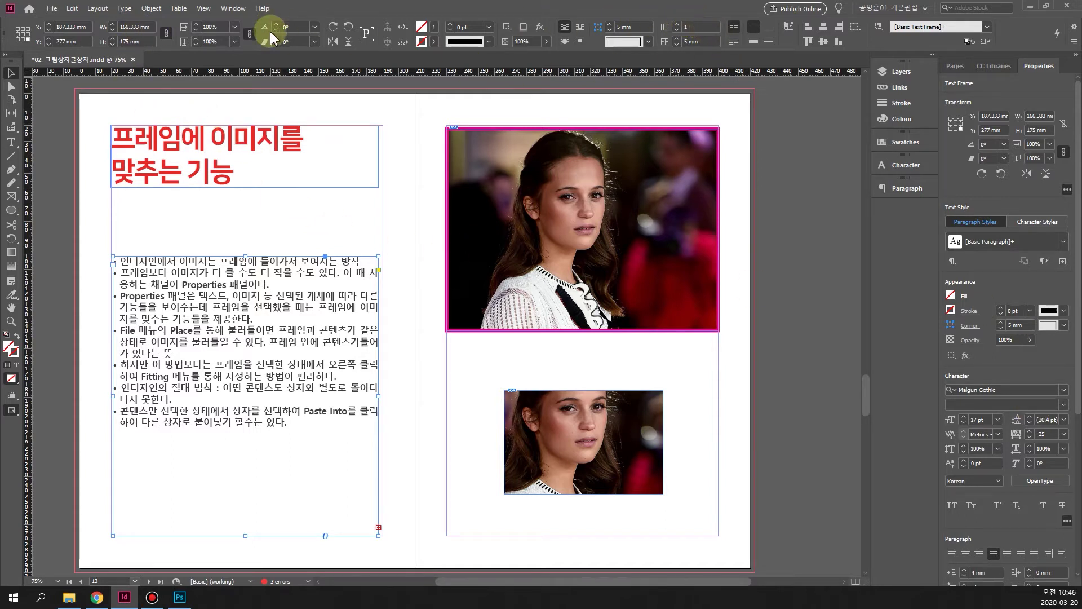
pyautogui.click(604, 264)
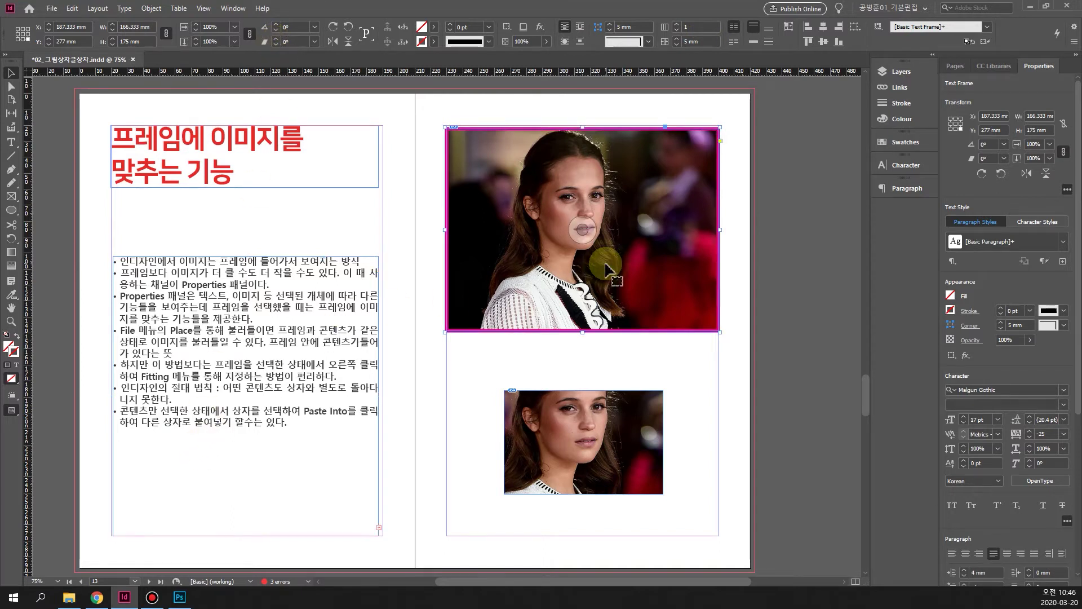
pyautogui.click(558, 437)
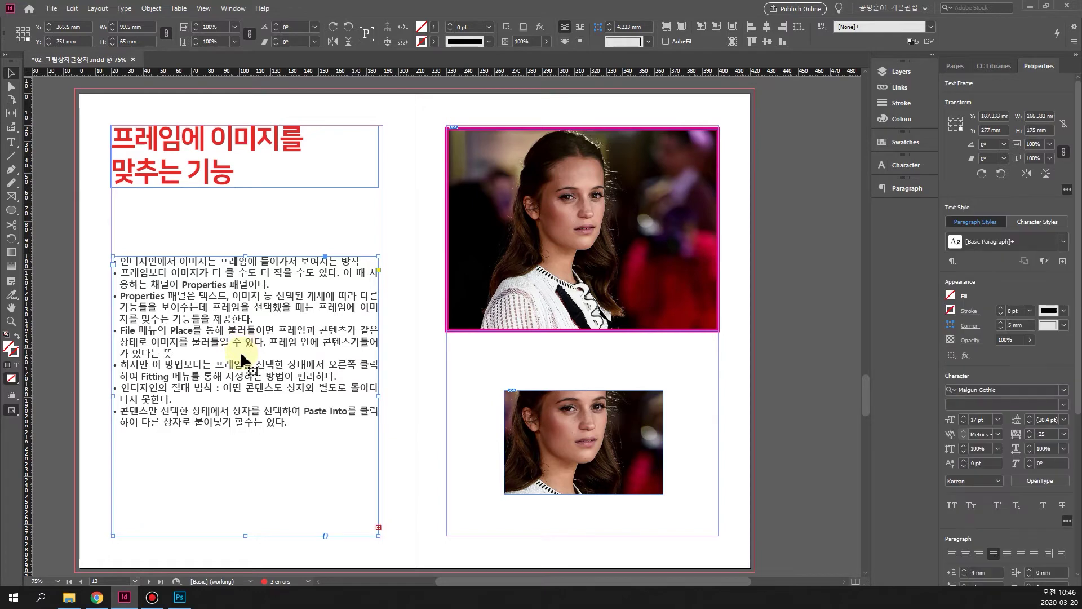
pyautogui.click(618, 300)
pyautogui.click(575, 305)
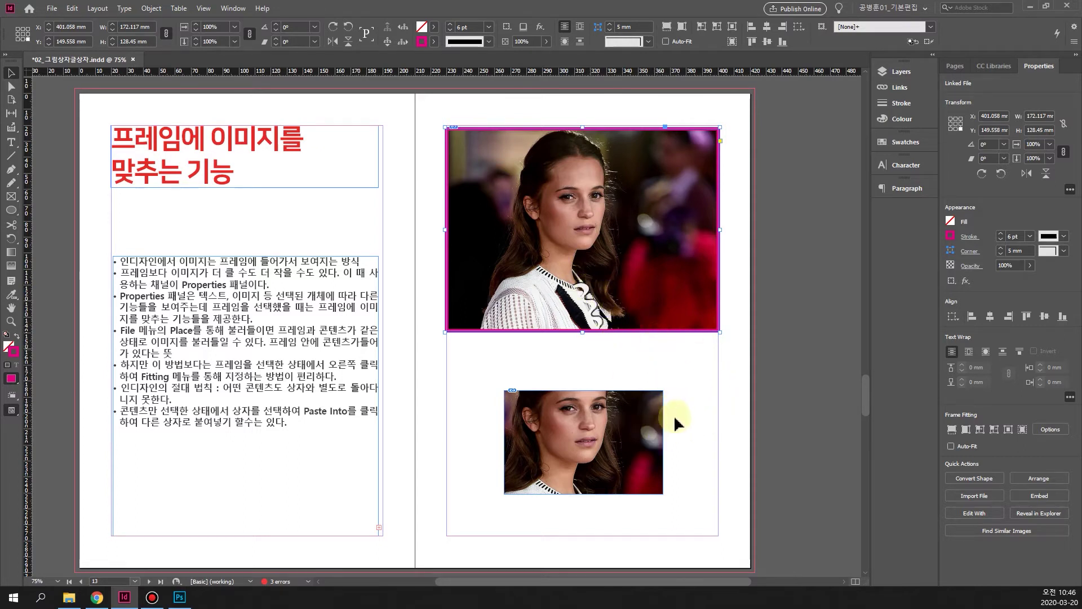
pyautogui.click(656, 277)
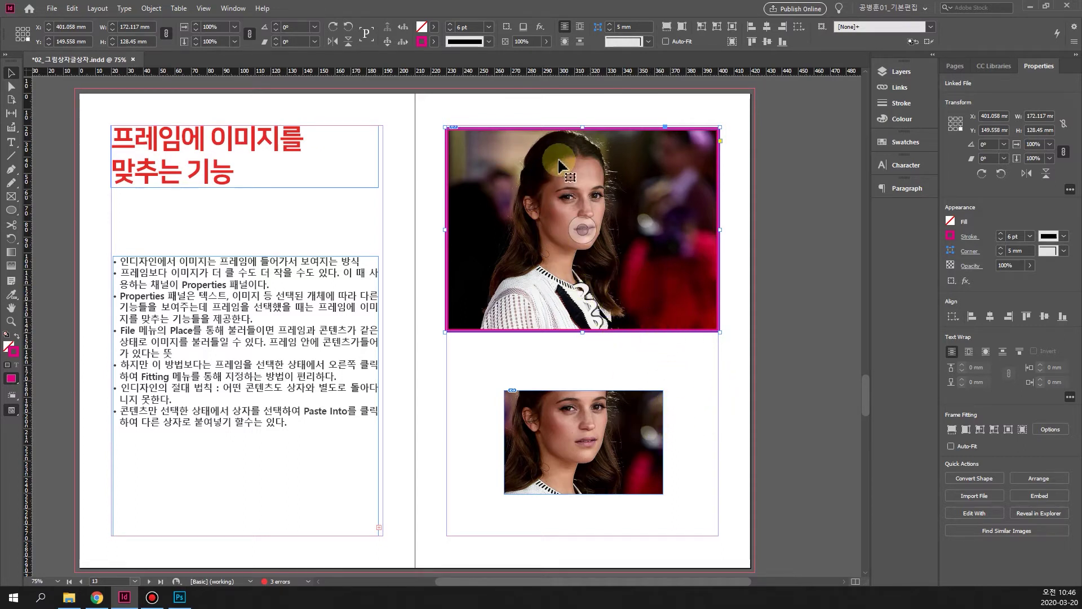
# Scale only the photo inside the magenta frame down to roughly three-fifths of the frame's width, keeping it in the upper-left corner.
pyautogui.click(586, 236)
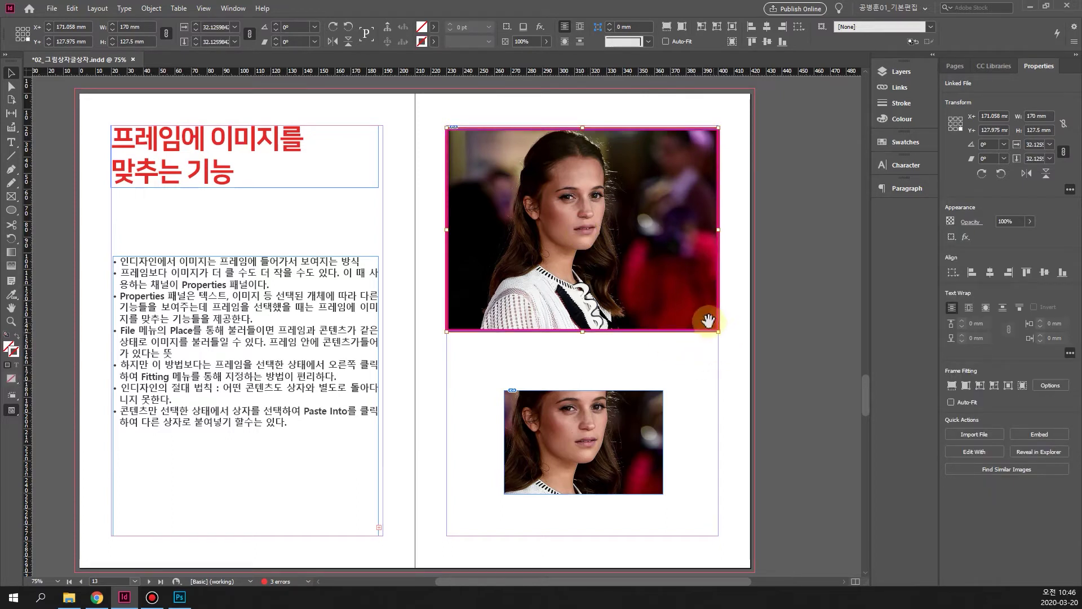
pyautogui.moveTo(718, 331); pyautogui.dragTo(616, 251)
pyautogui.click(761, 414)
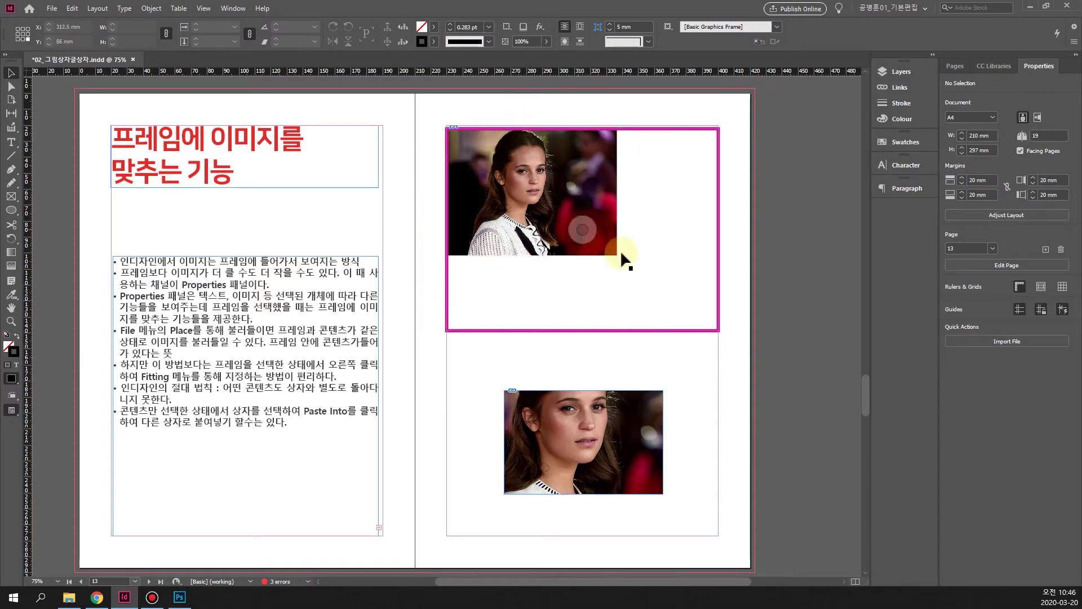
# Try filling the magenta frame proportionally and fitting its content proportionally, undoing each fitting.
pyautogui.click(664, 327)
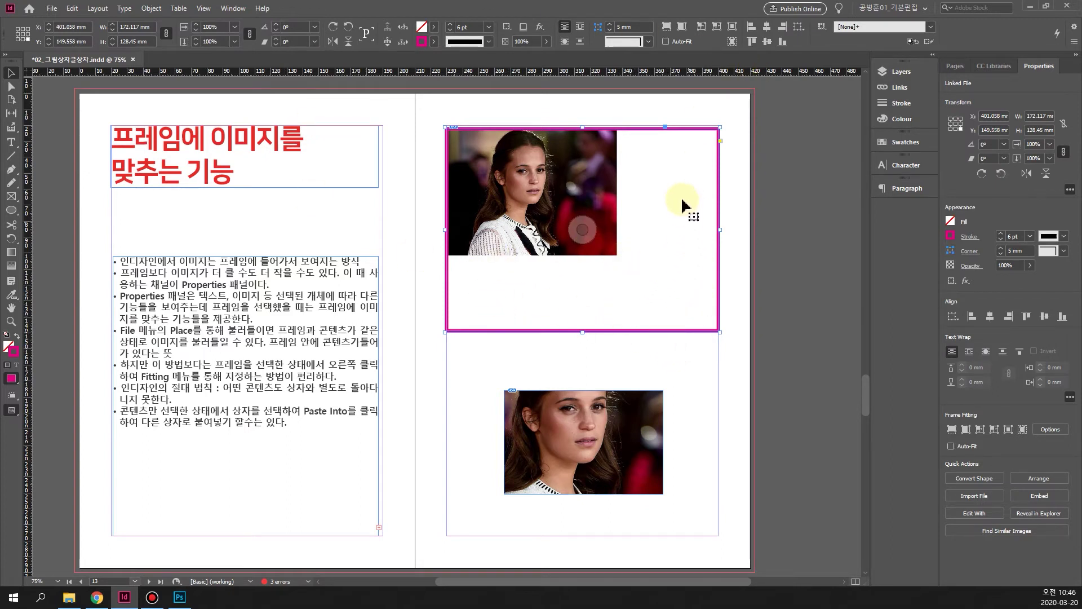
pyautogui.click(666, 28)
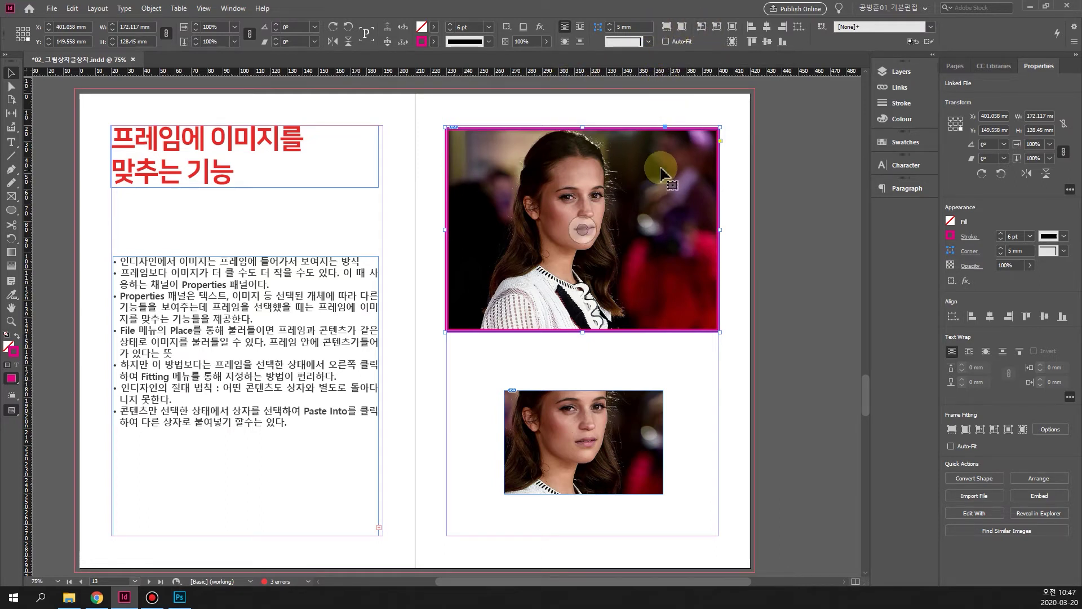
pyautogui.hotkey('ctrl', 'z')
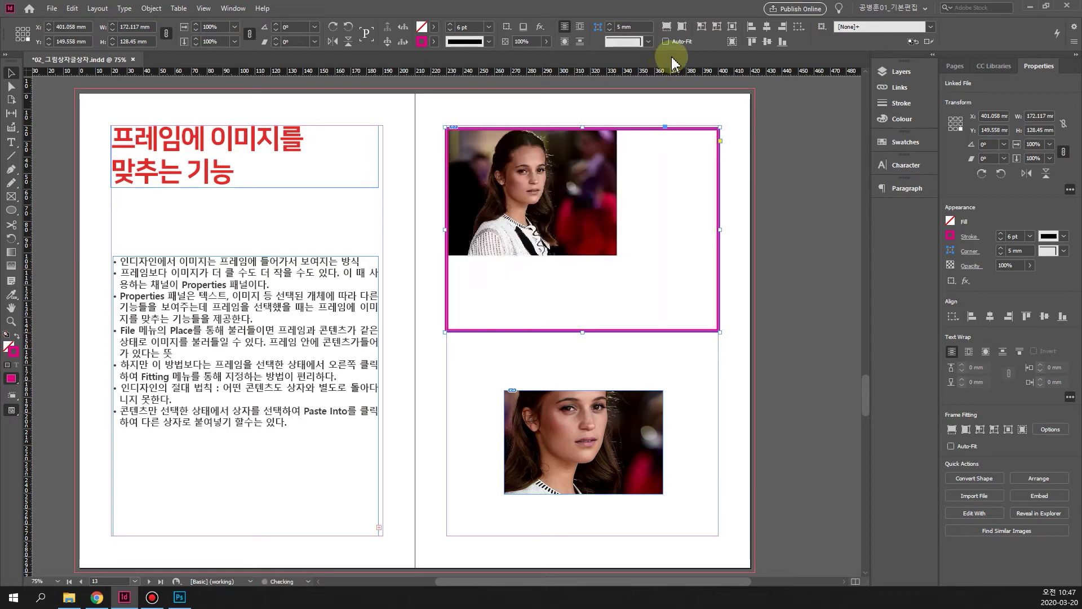
pyautogui.click(682, 27)
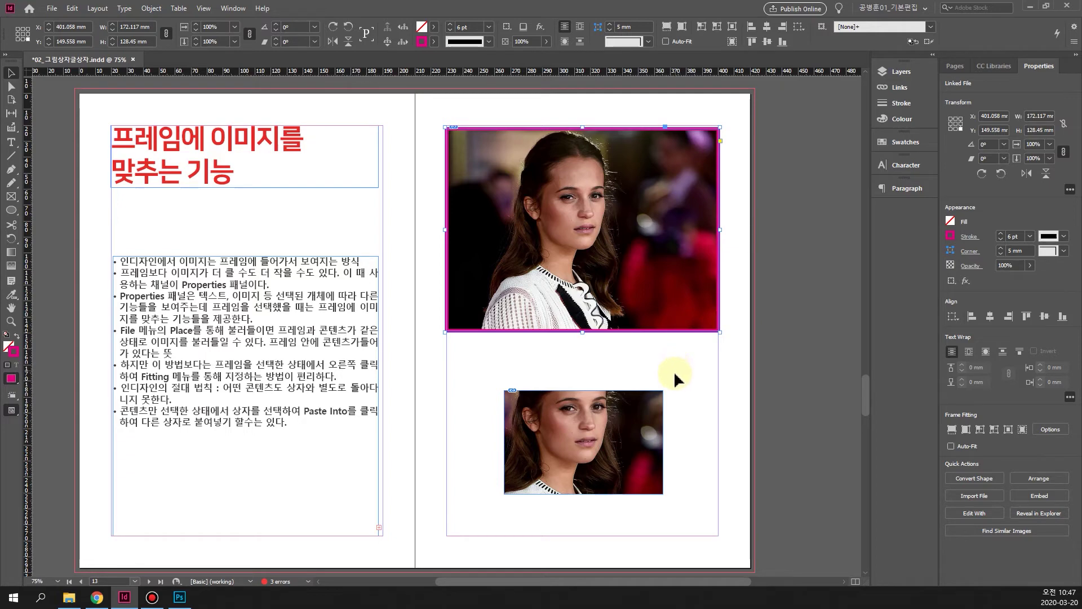
pyautogui.hotkey('ctrl', 'z')
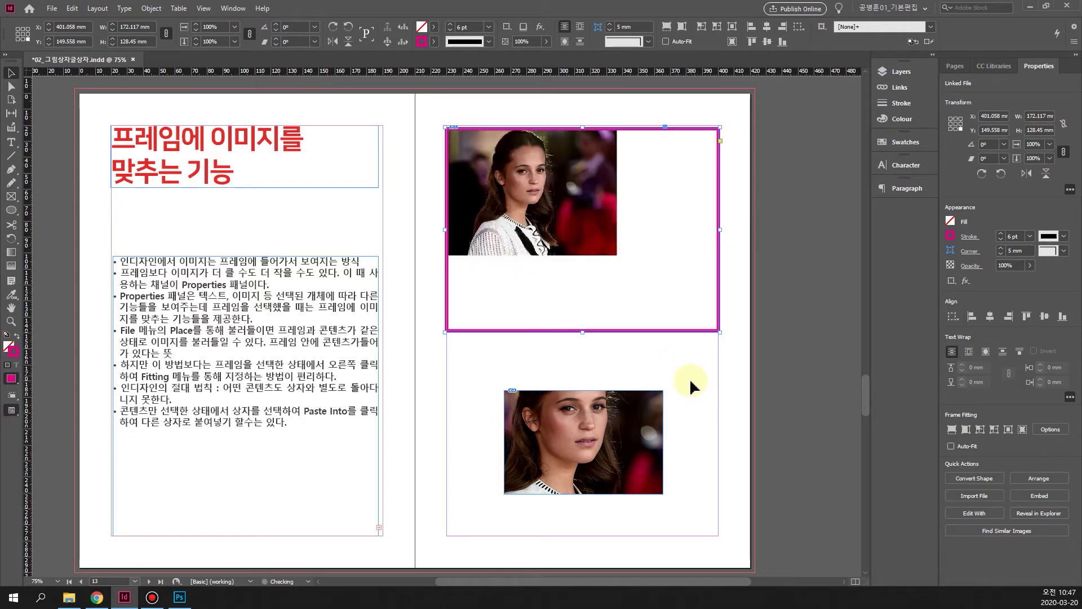
# With the lower photo's content selected, try proportional fill followed by proportional fit, and undo both.
pyautogui.click(585, 441)
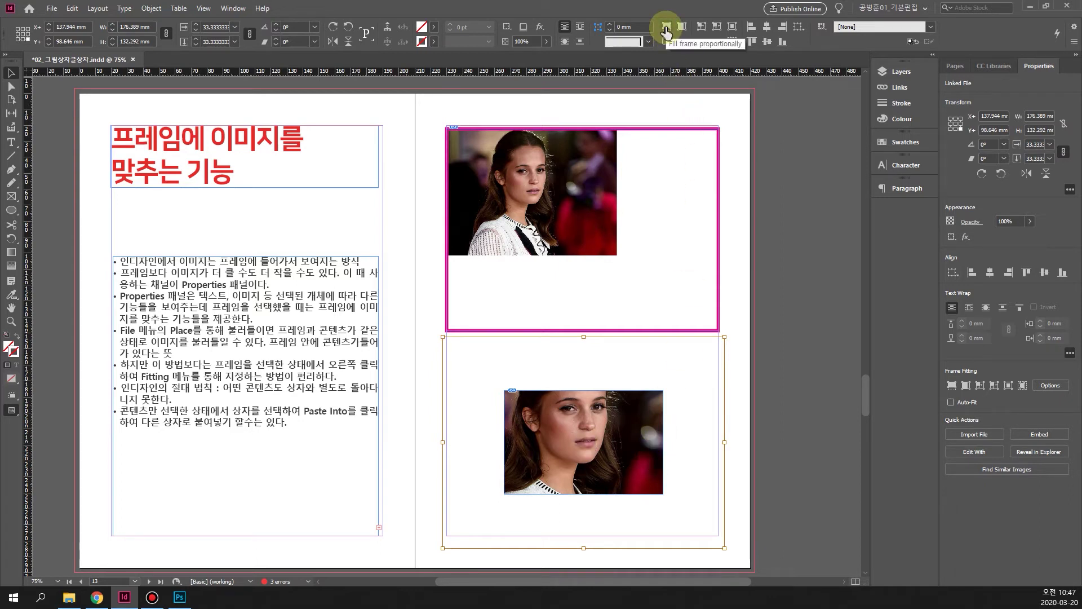
pyautogui.click(665, 31)
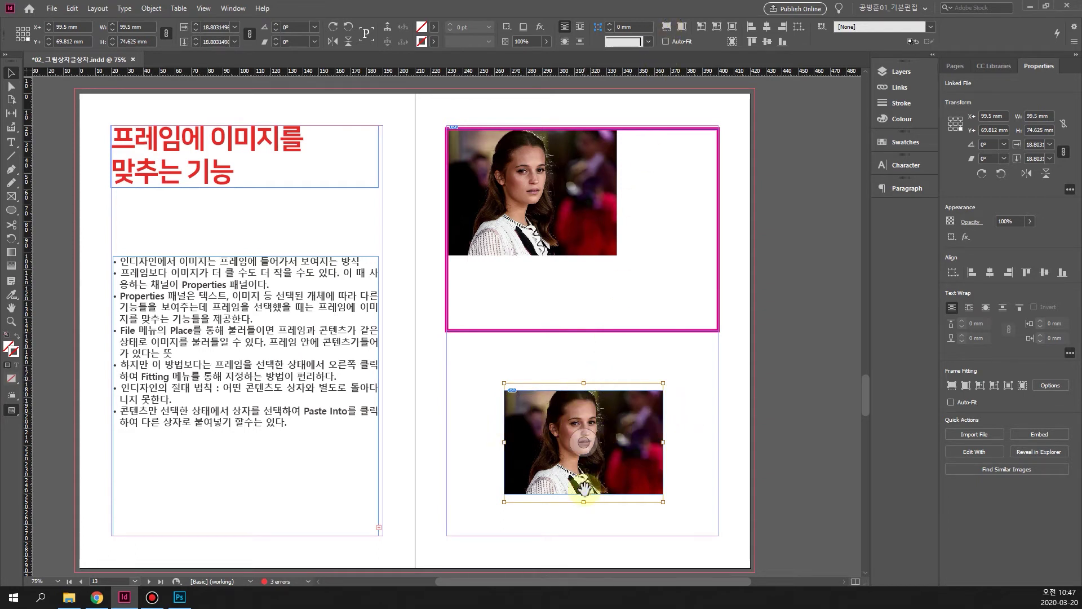
pyautogui.click(682, 28)
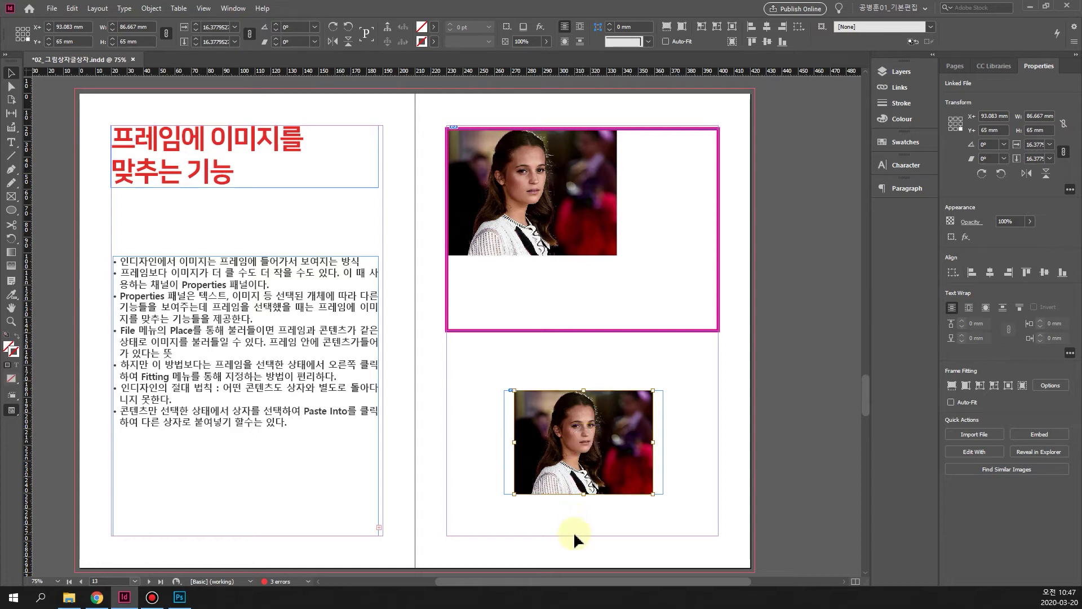
pyautogui.hotkey('ctrl', 'alt', 'shift', 'c')
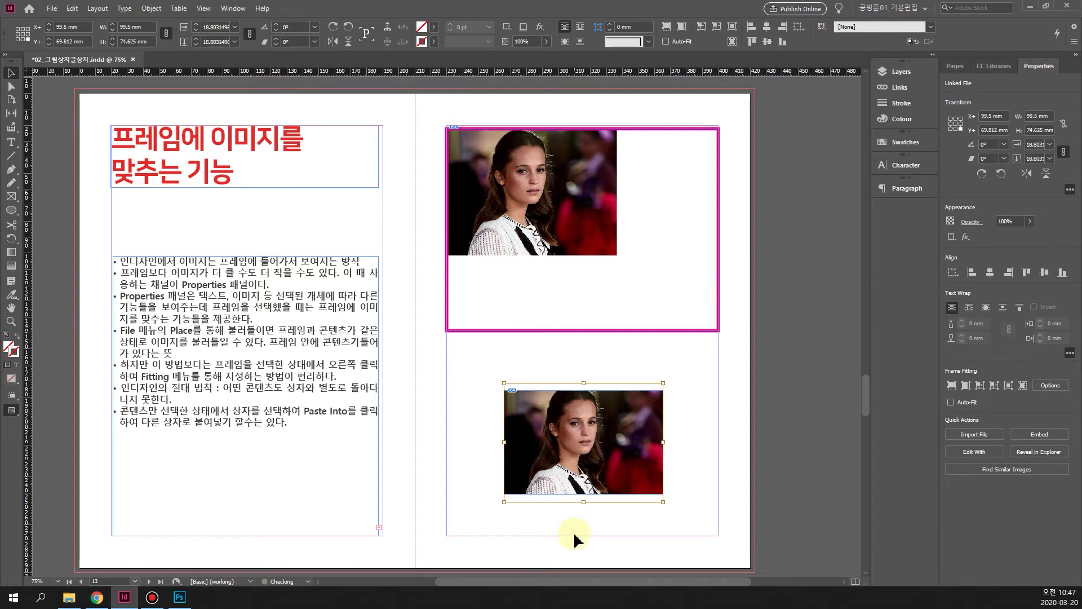
pyautogui.hotkey('ctrl', 'alt', 'shift', 'x')
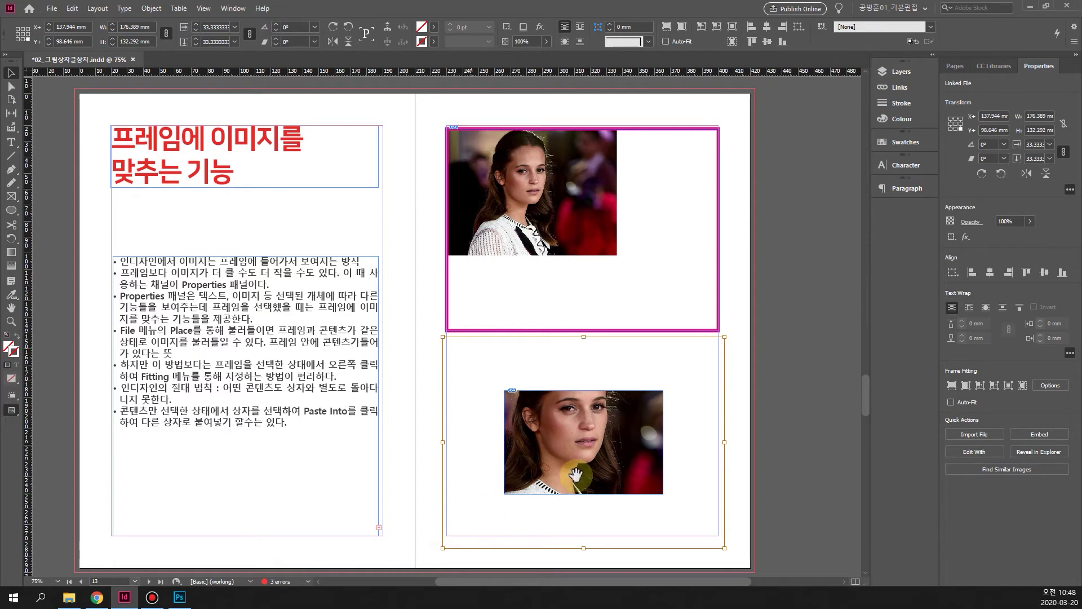
# Alternate the lower photo between proportional fill and proportional fit, first with its frame selected and finally with its content selected, ending on the fit.
pyautogui.click(777, 446)
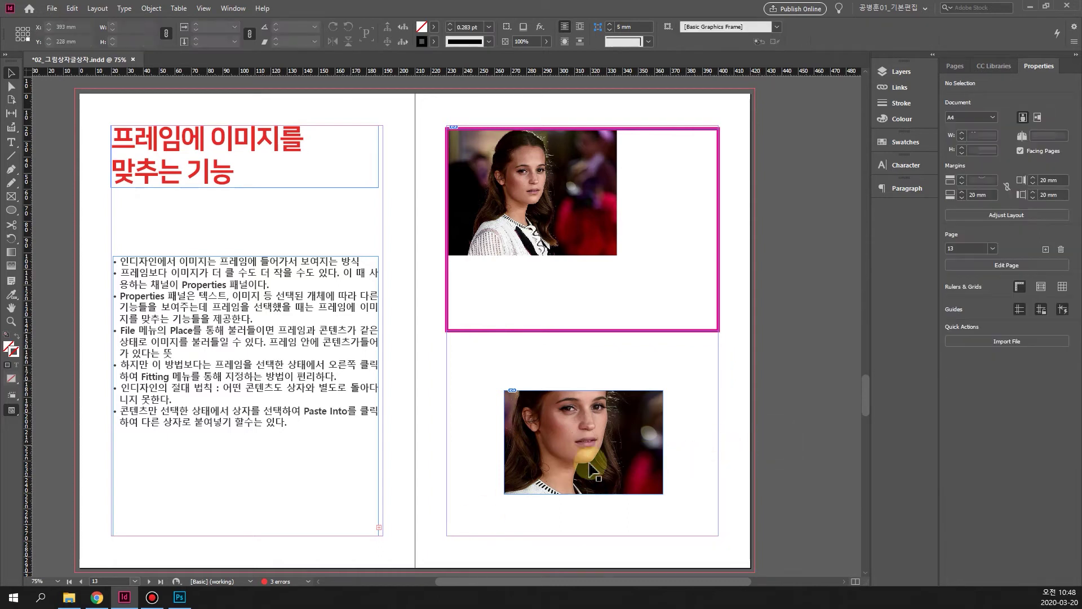
pyautogui.click(512, 430)
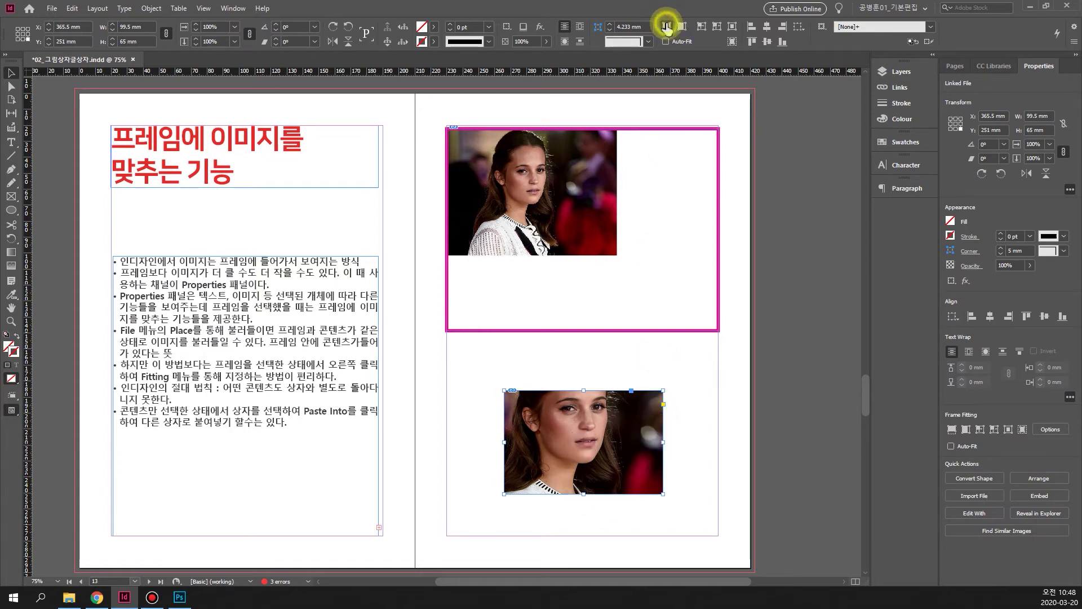
pyautogui.click(666, 27)
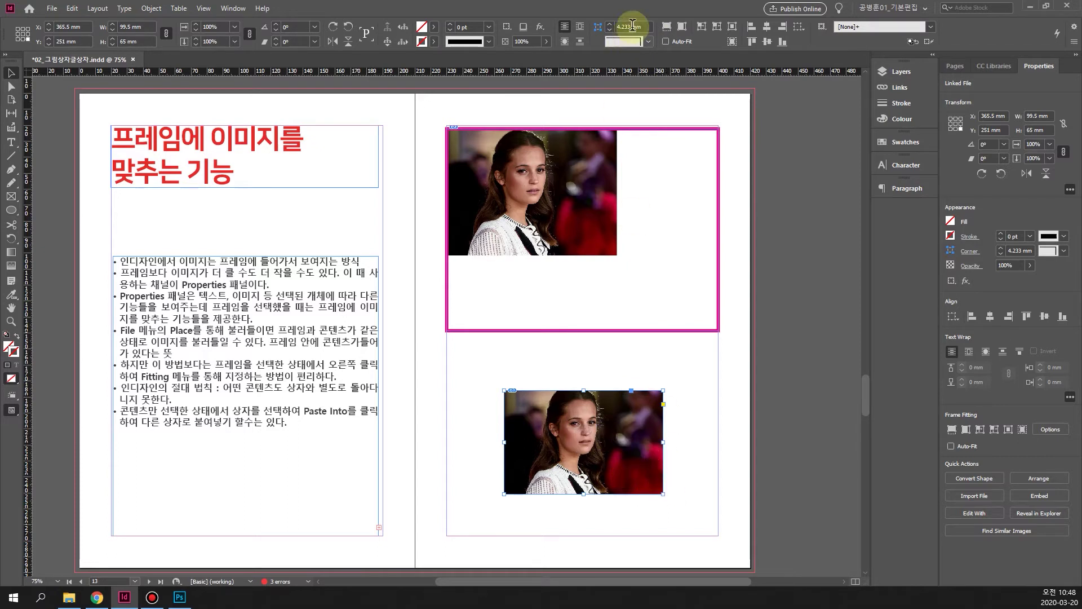
pyautogui.click(683, 28)
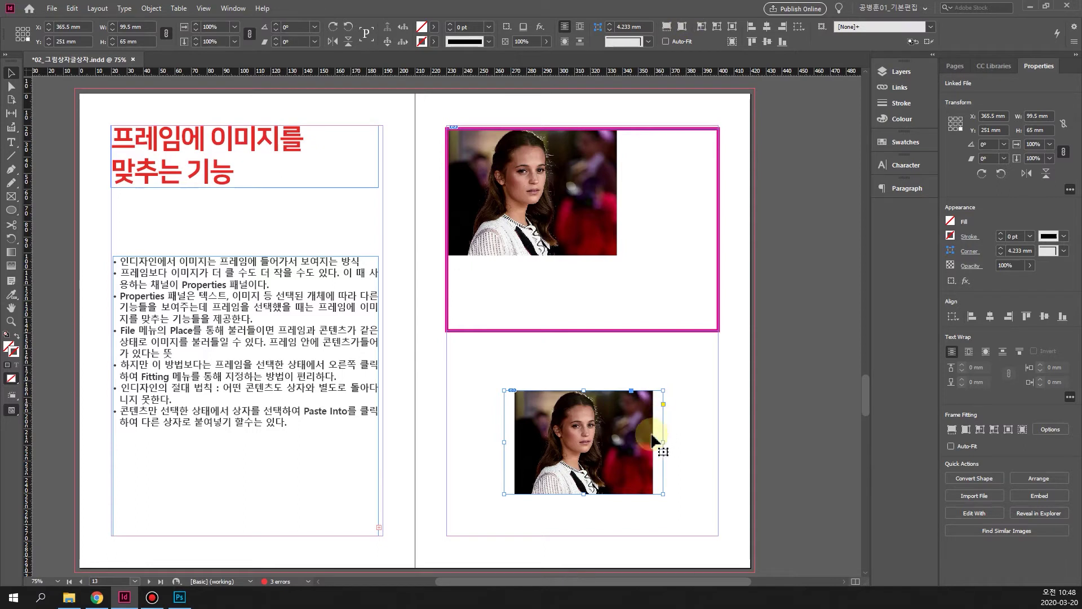
pyautogui.click(668, 27)
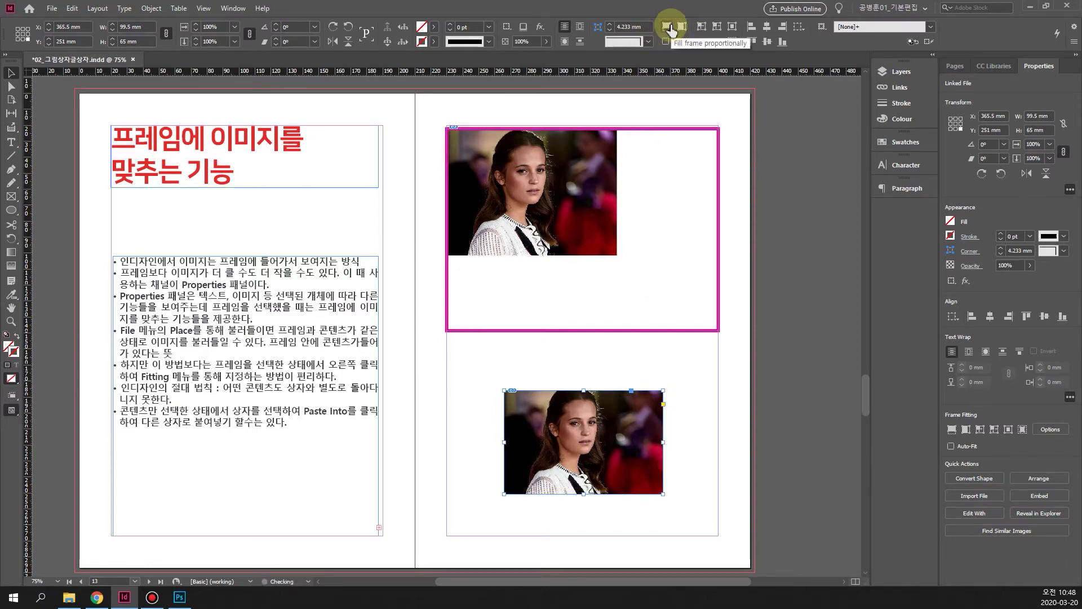
pyautogui.click(584, 443)
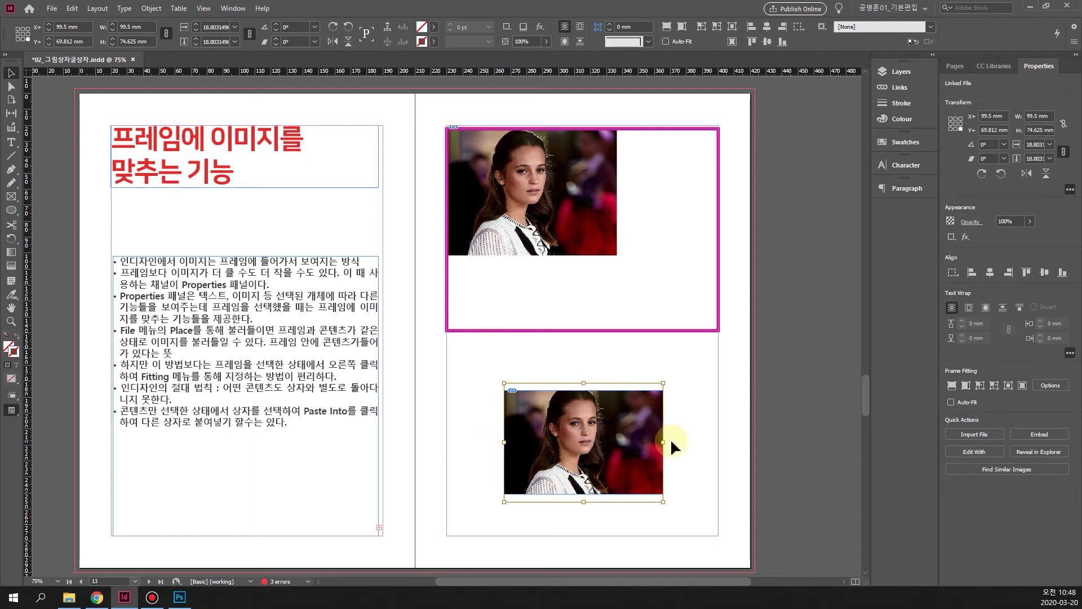
pyautogui.click(682, 27)
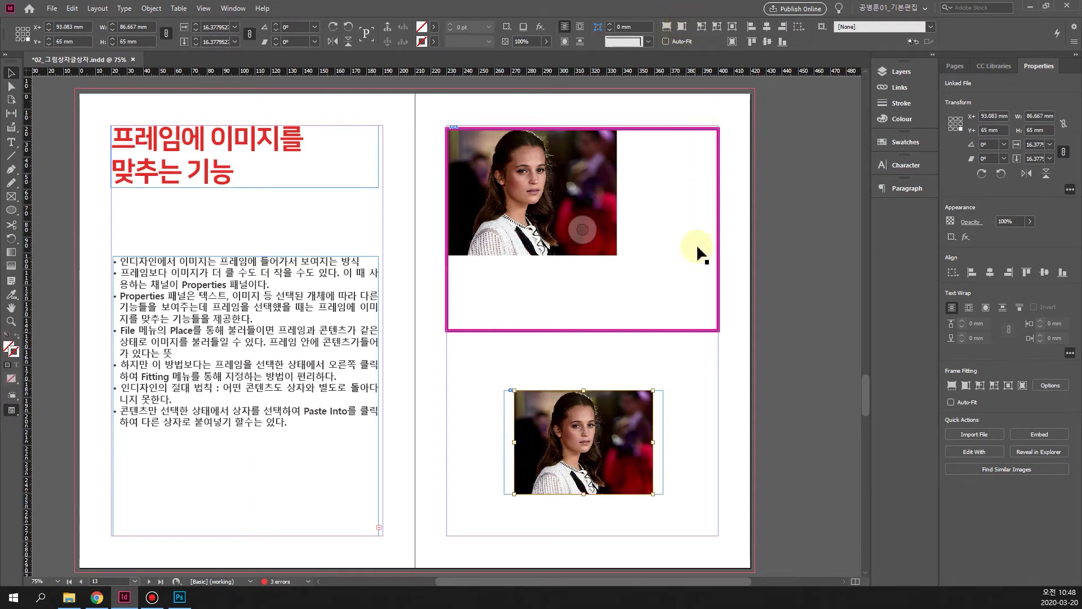
# Try fitting the lower photo's content to its frame non-proportionally, and compare its proportions with the photo in the magenta frame.
pyautogui.click(707, 28)
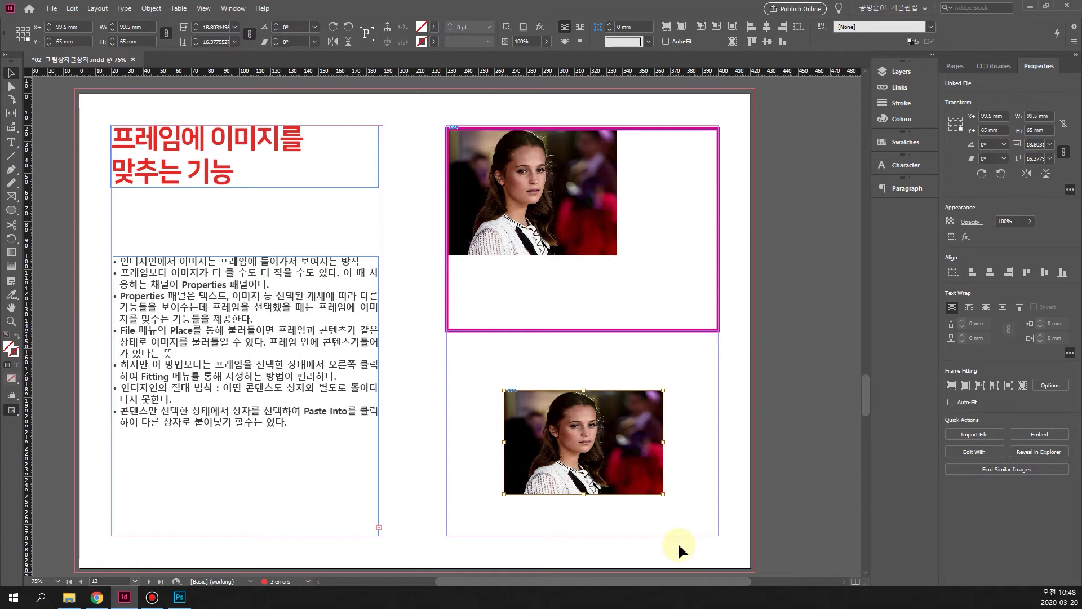
pyautogui.hotkey('ctrl', '=')
pyautogui.hotkey('ctrl', '=')
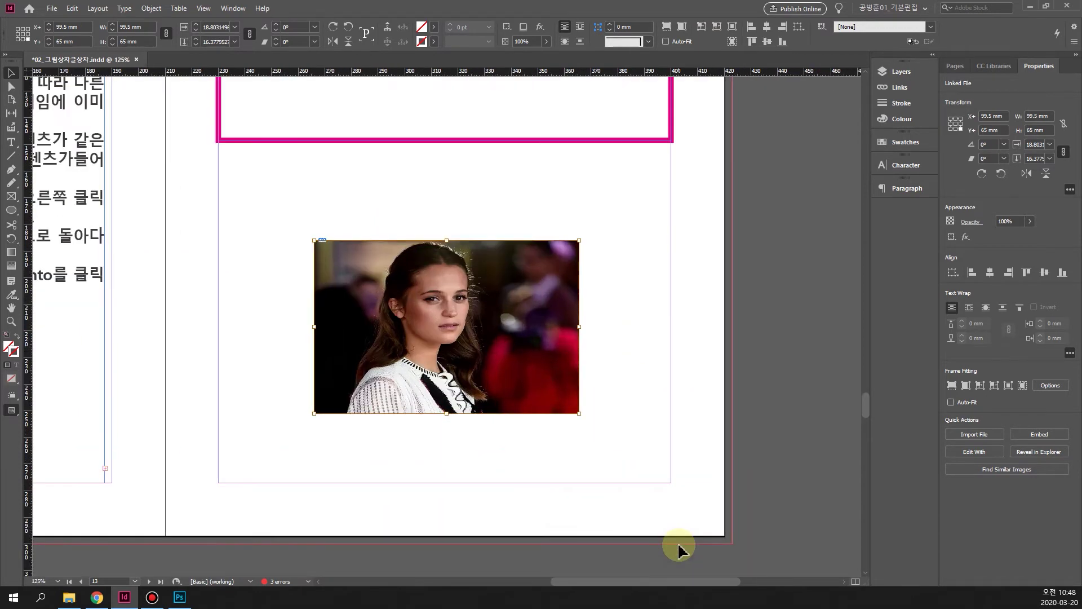
pyautogui.scroll(4, 676, 547)
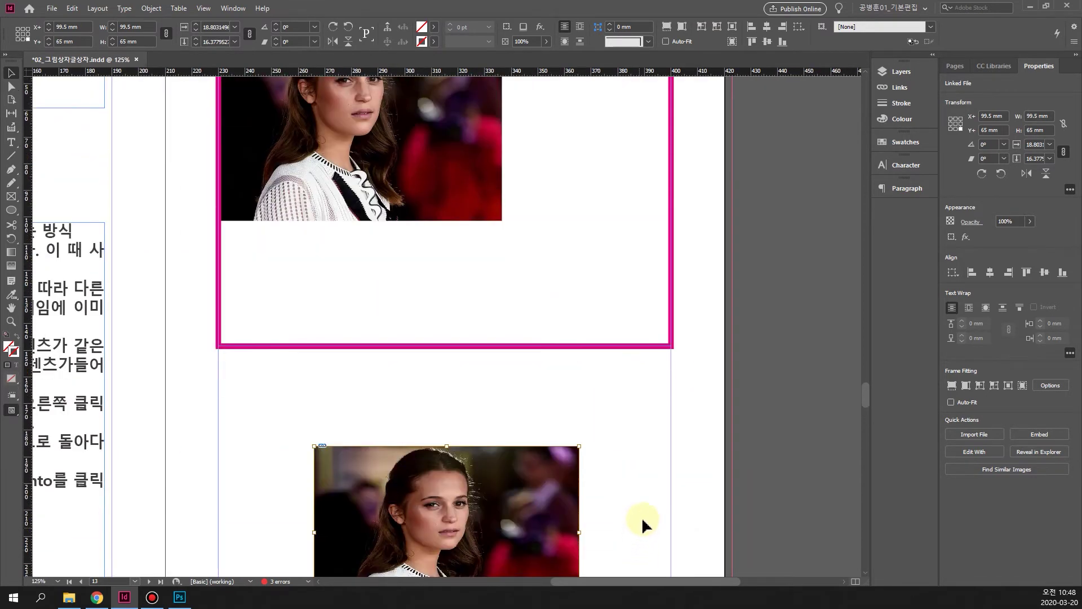
pyautogui.scroll(-2, 642, 524)
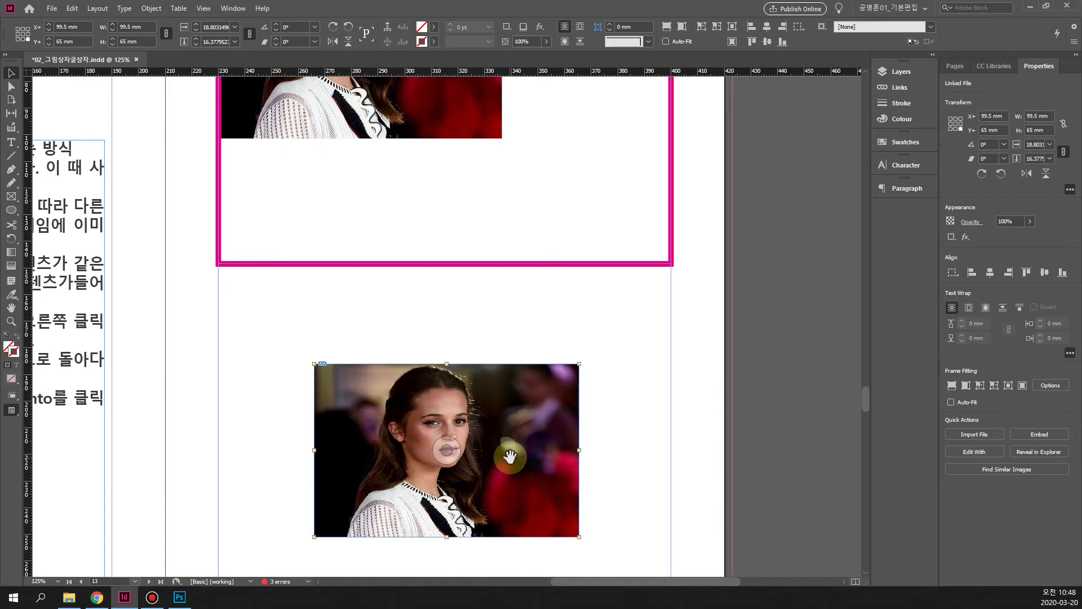
pyautogui.scroll(3, 503, 422)
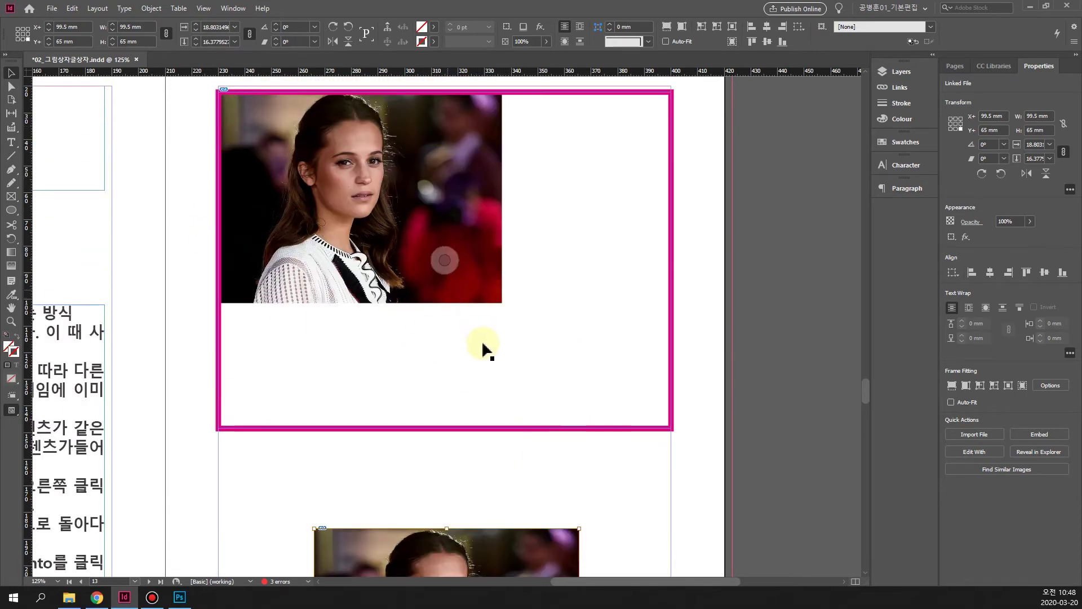
pyautogui.scroll(-4, 486, 345)
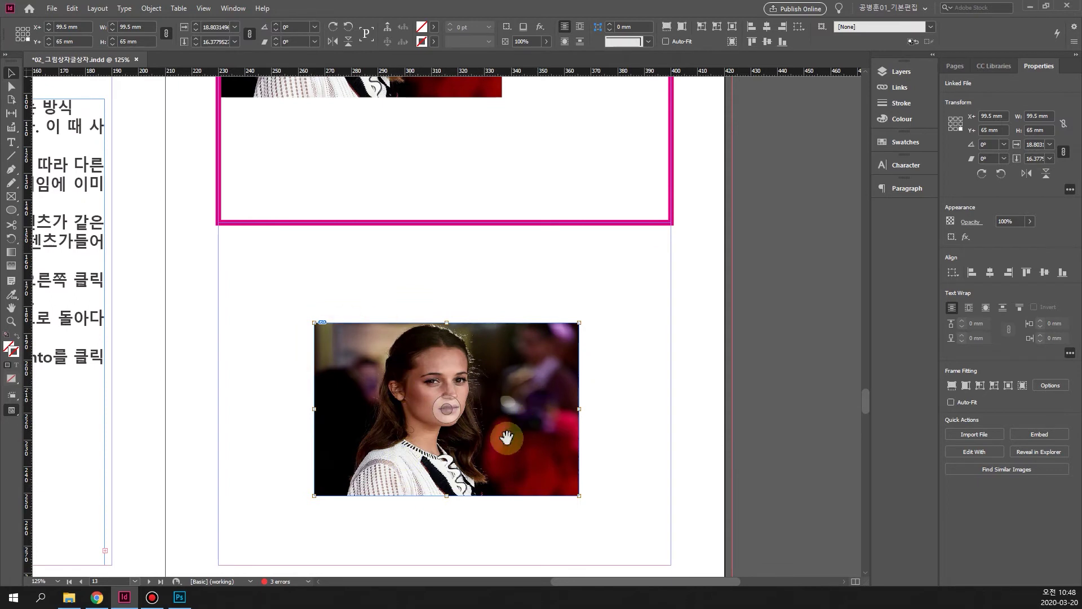
pyautogui.click(446, 409)
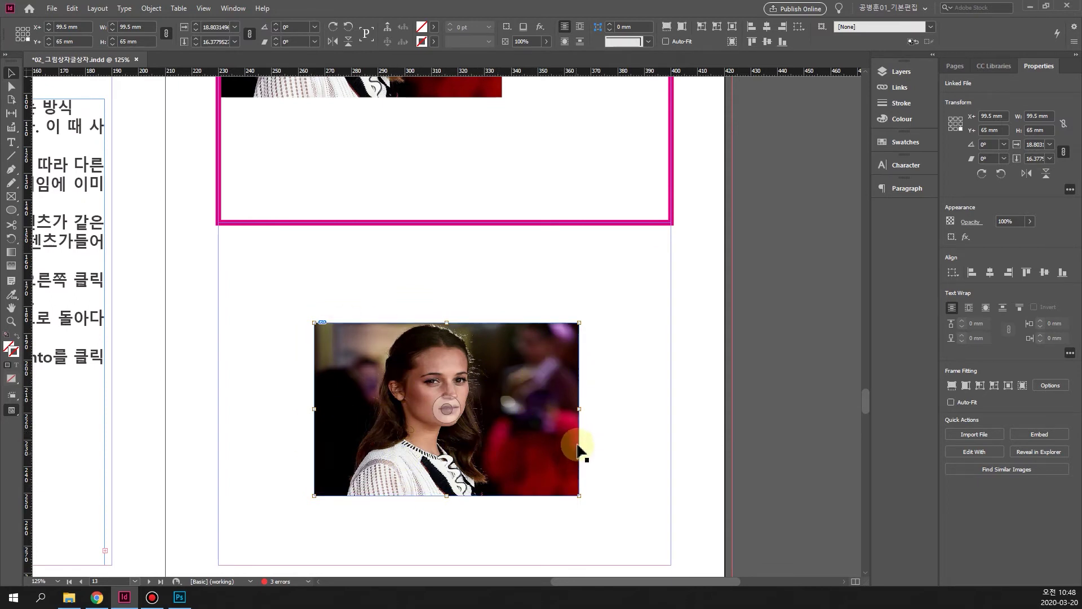
# Fit the lower photo's content proportionally, and fit its frame to the content.
pyautogui.hotkey('ctrl', 'alt', 'shift', 'e')
pyautogui.click(444, 151)
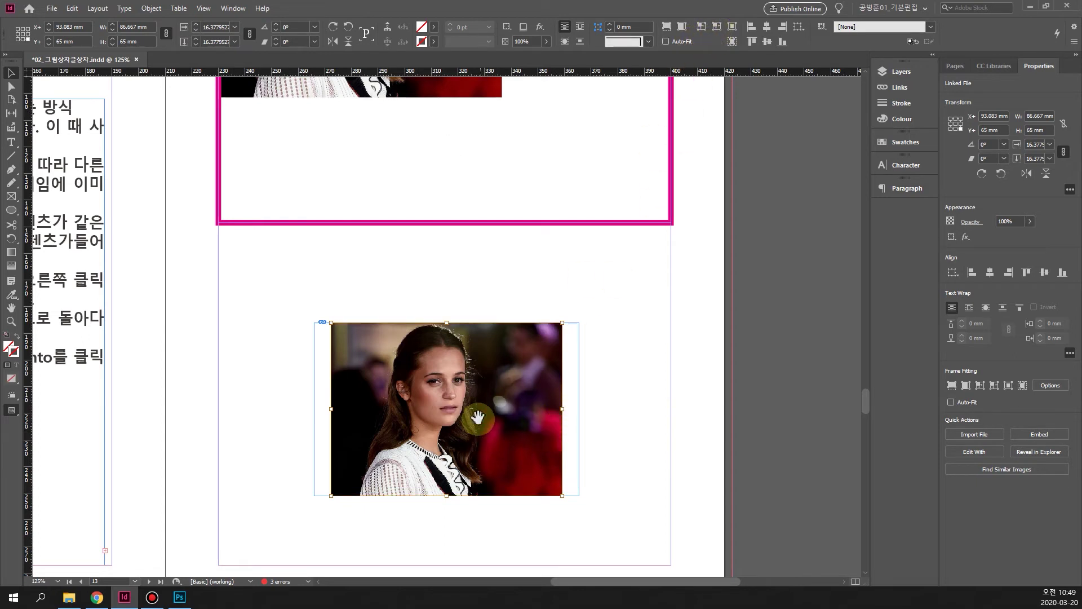
pyautogui.click(717, 27)
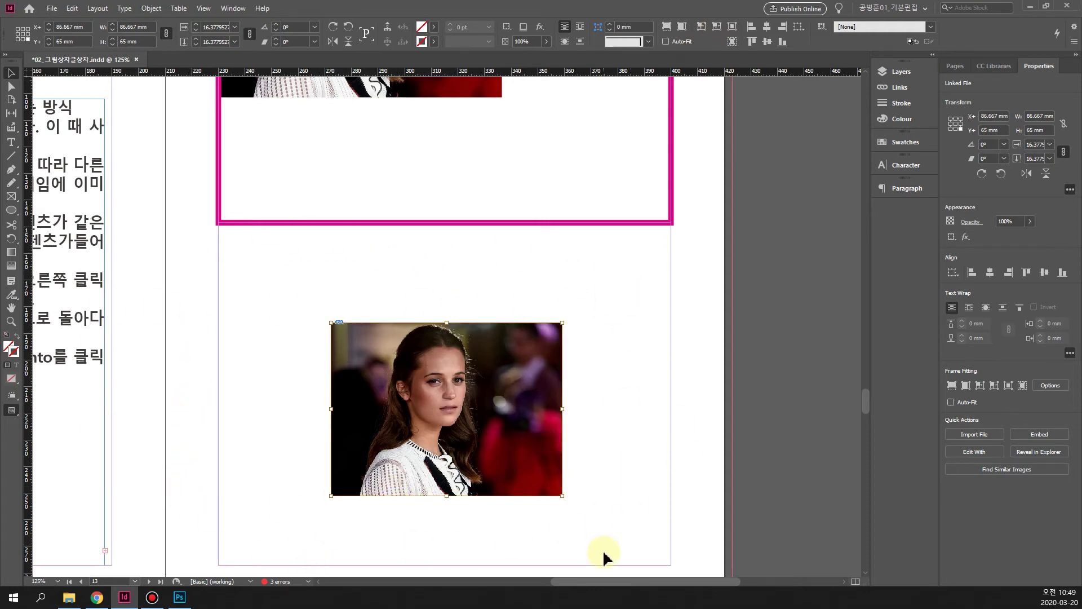
# Select the magenta frame, try fitting it to its content, and undo the fitting.
pyautogui.scroll(1, 668, 433)
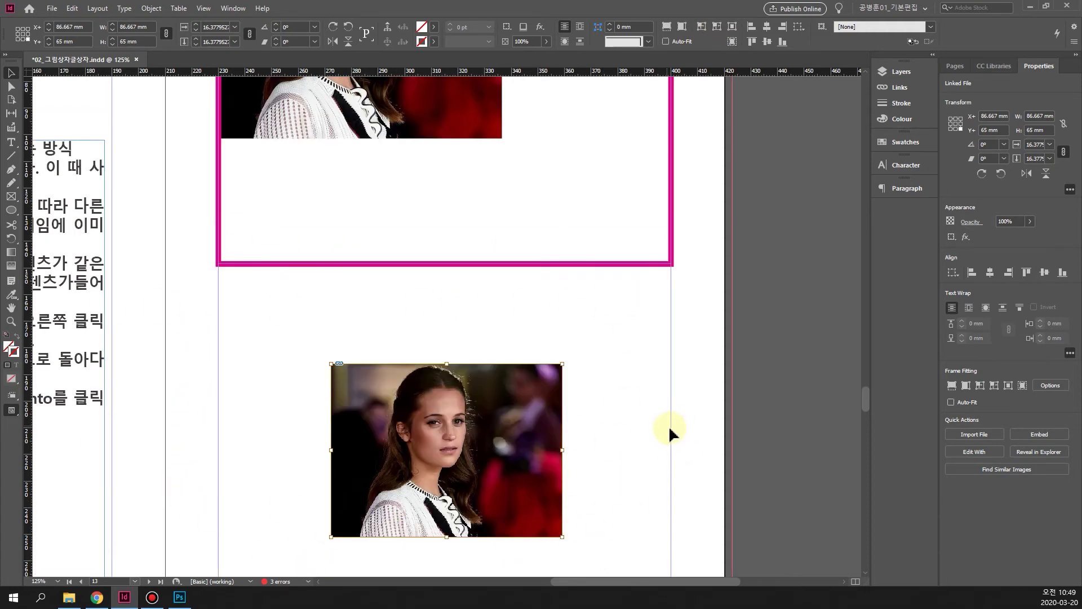
pyautogui.scroll(6, 669, 433)
pyautogui.click(444, 342)
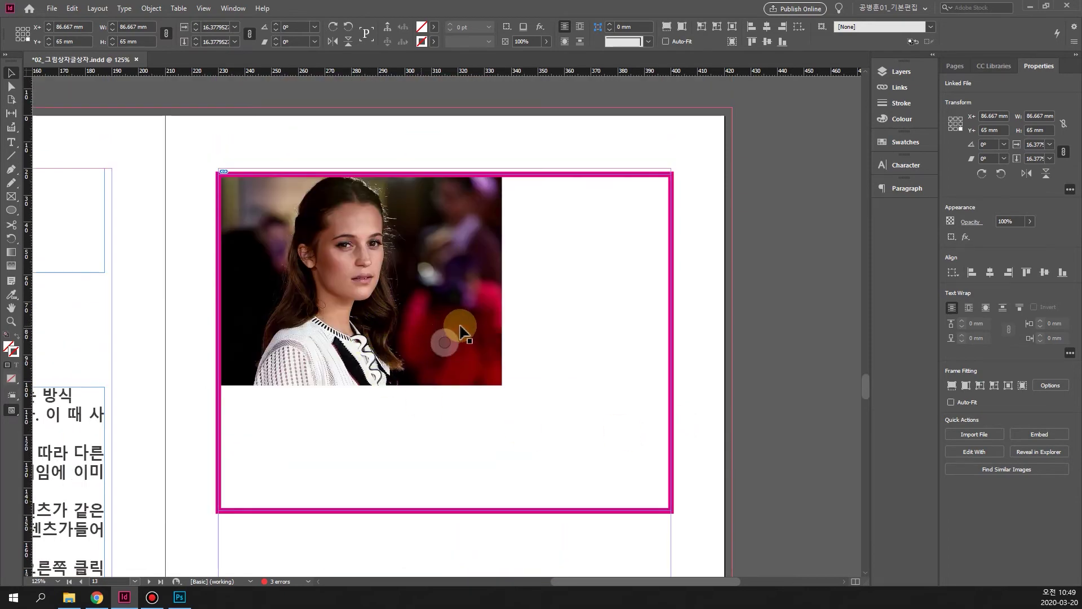
pyautogui.moveTo(460, 325); pyautogui.dragTo(448, 321)
pyautogui.click(573, 424)
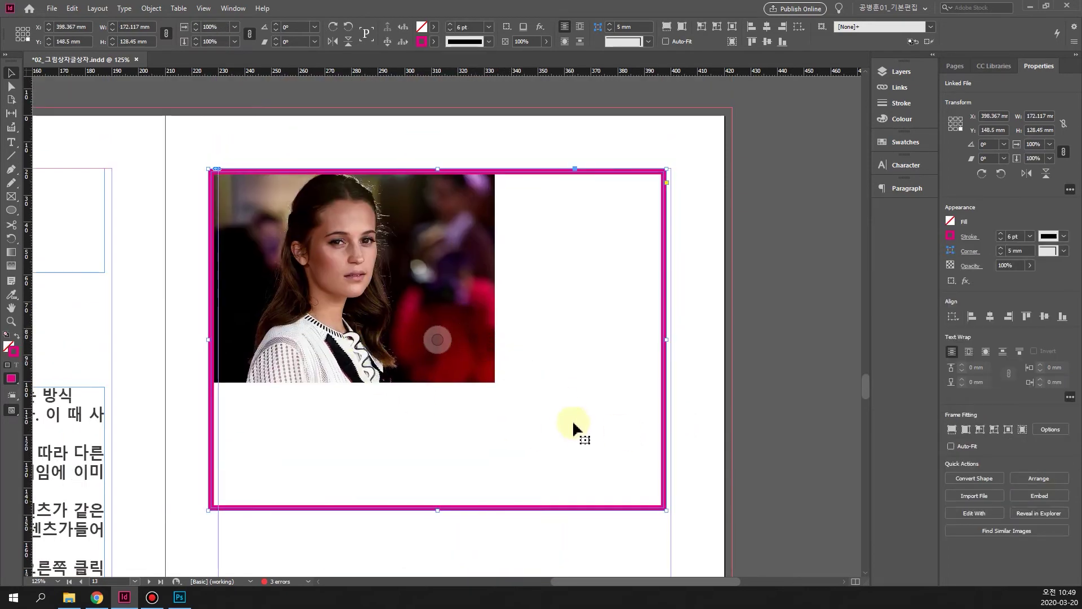
pyautogui.hotkey('ctrl', 'z')
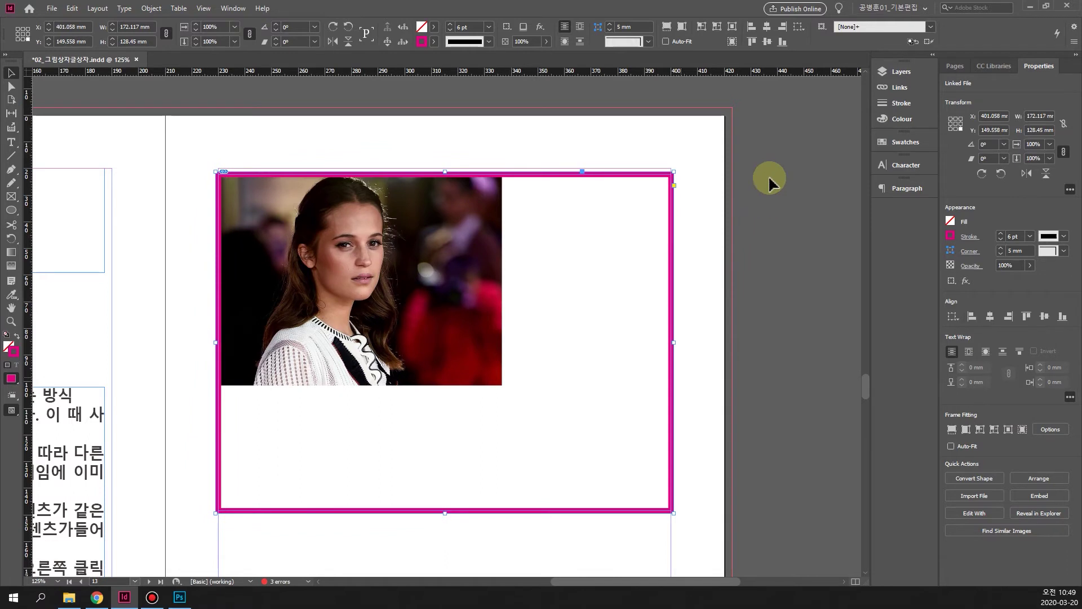
pyautogui.click(716, 34)
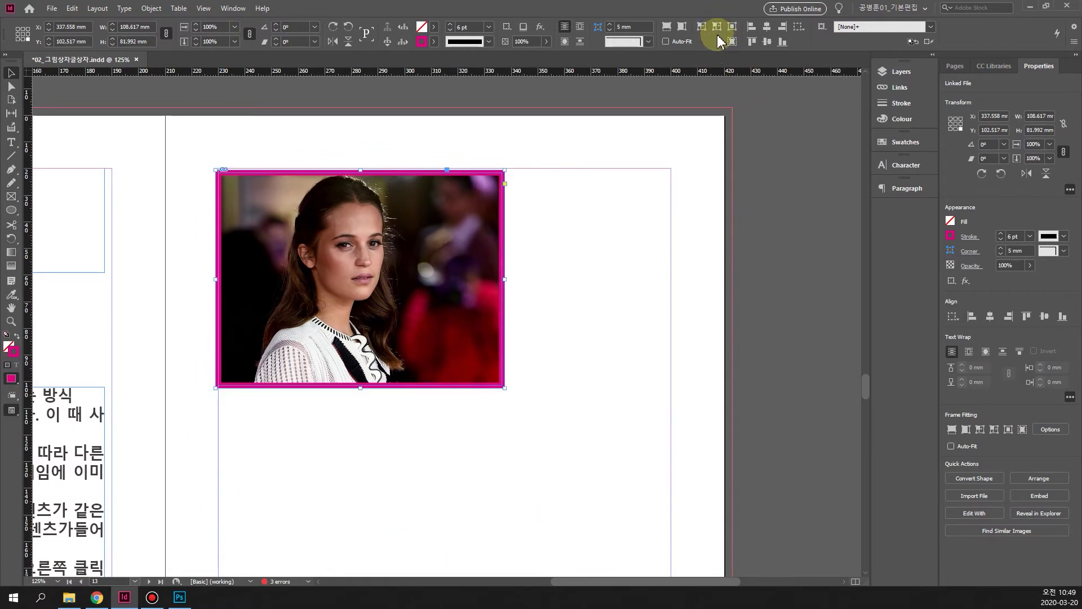
pyautogui.hotkey('ctrl', 'z')
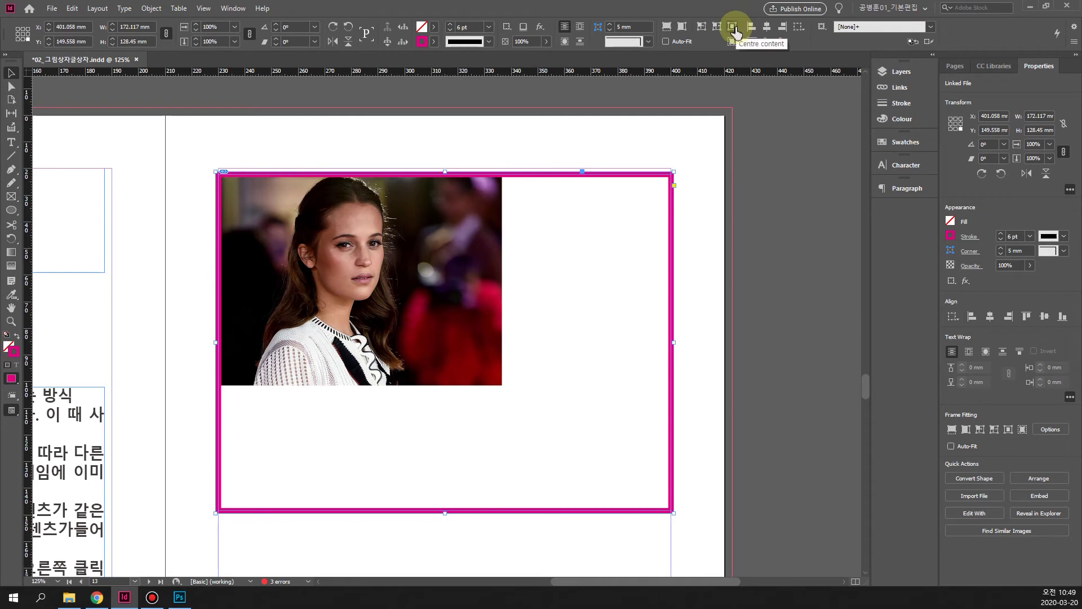
# Centre the photo in the magenta frame, try Content-Aware Fit on it, and undo that fit.
pyautogui.click(733, 27)
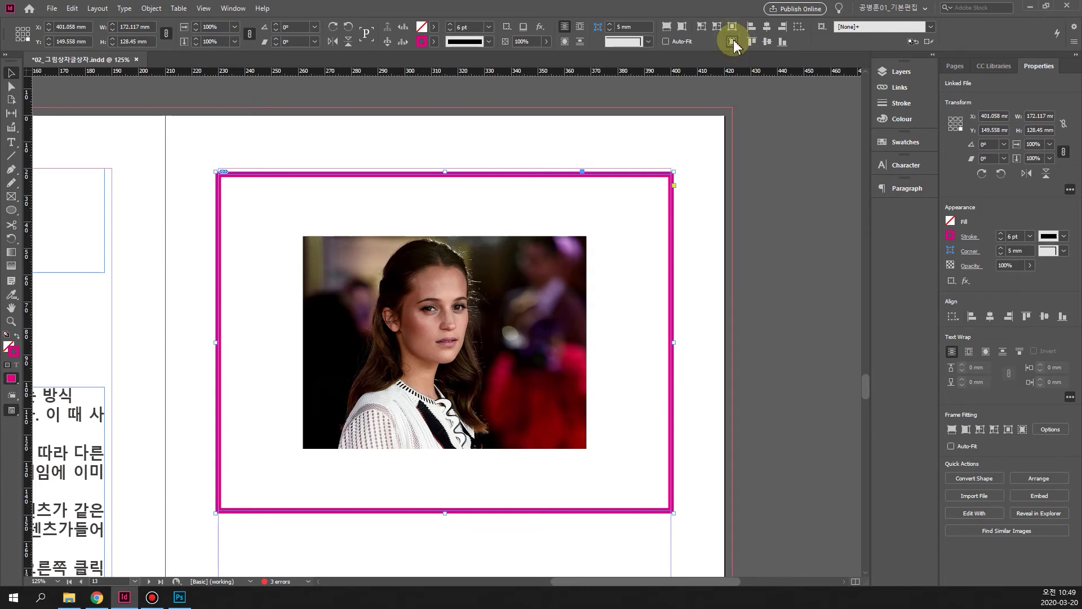
pyautogui.click(732, 41)
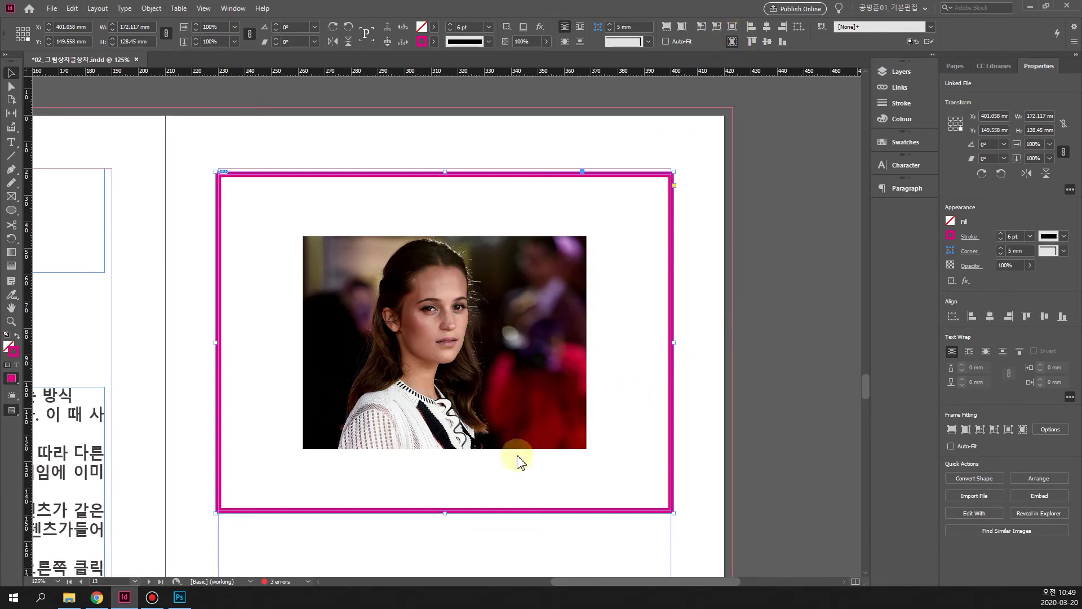
pyautogui.hotkey('ctrl', 'alt', 'shift', 'c')
pyautogui.click(525, 550)
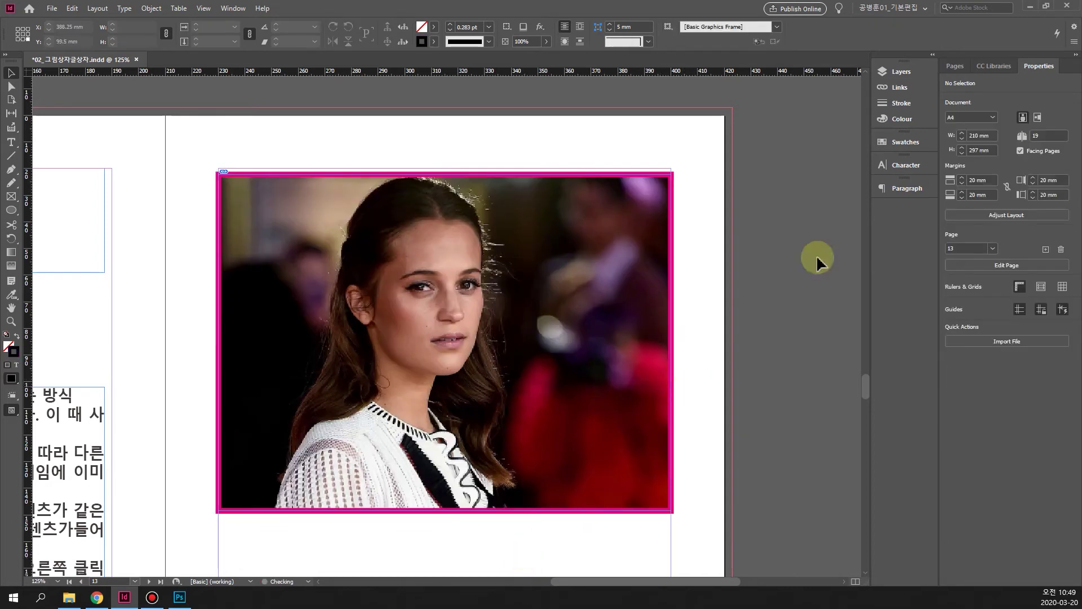
pyautogui.click(586, 514)
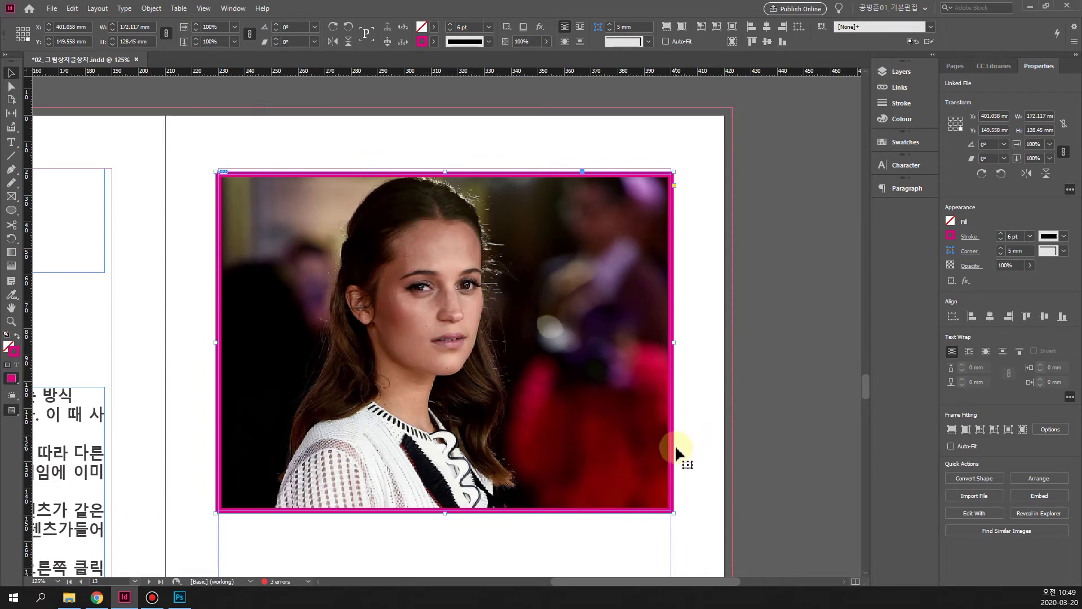
pyautogui.hotkey('ctrl', 'z')
pyautogui.click(749, 451)
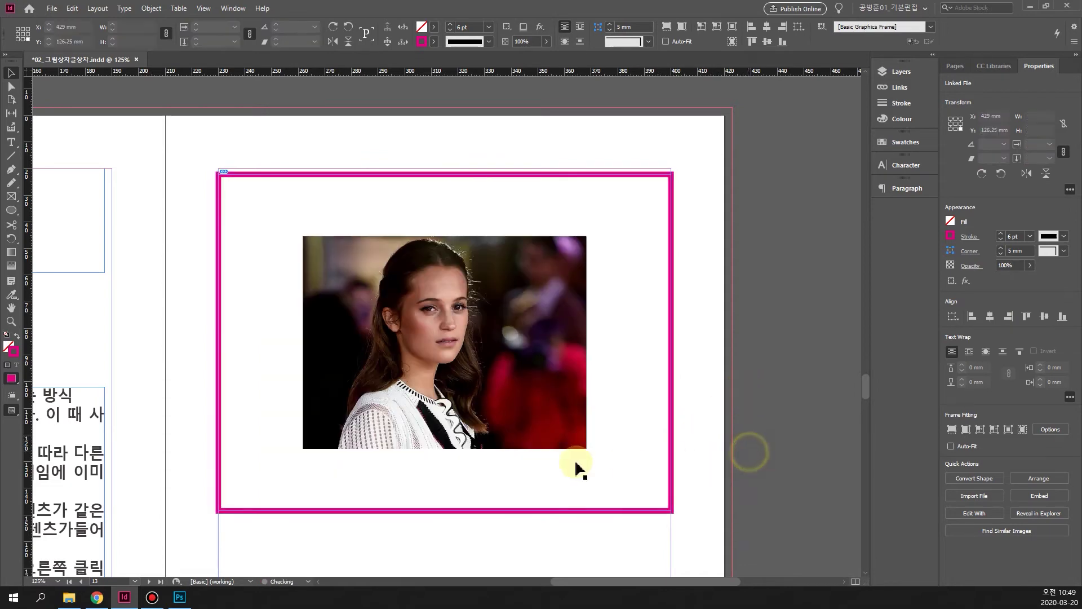
pyautogui.click(461, 194)
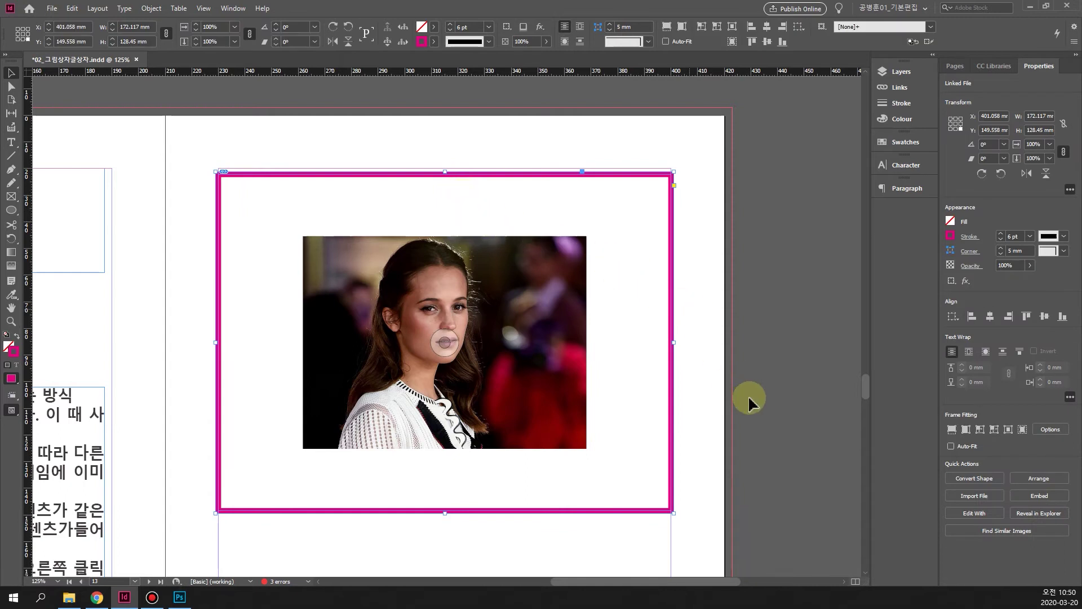
# Apply Content-Aware Fit to the photo in the magenta frame and compare it with the lower photo.
pyautogui.click(730, 43)
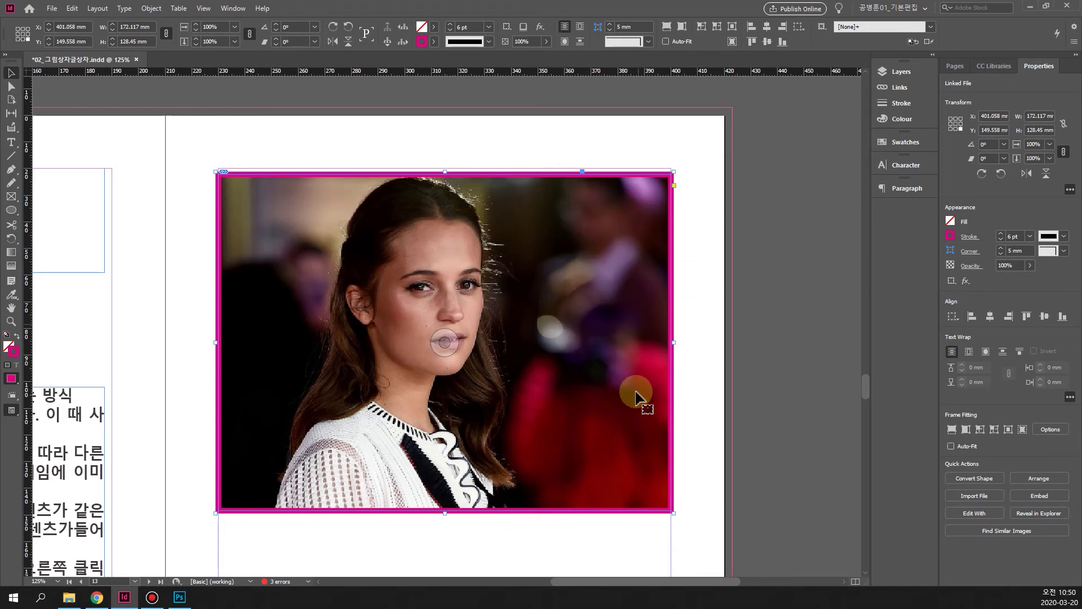
pyautogui.scroll(-5, 688, 383)
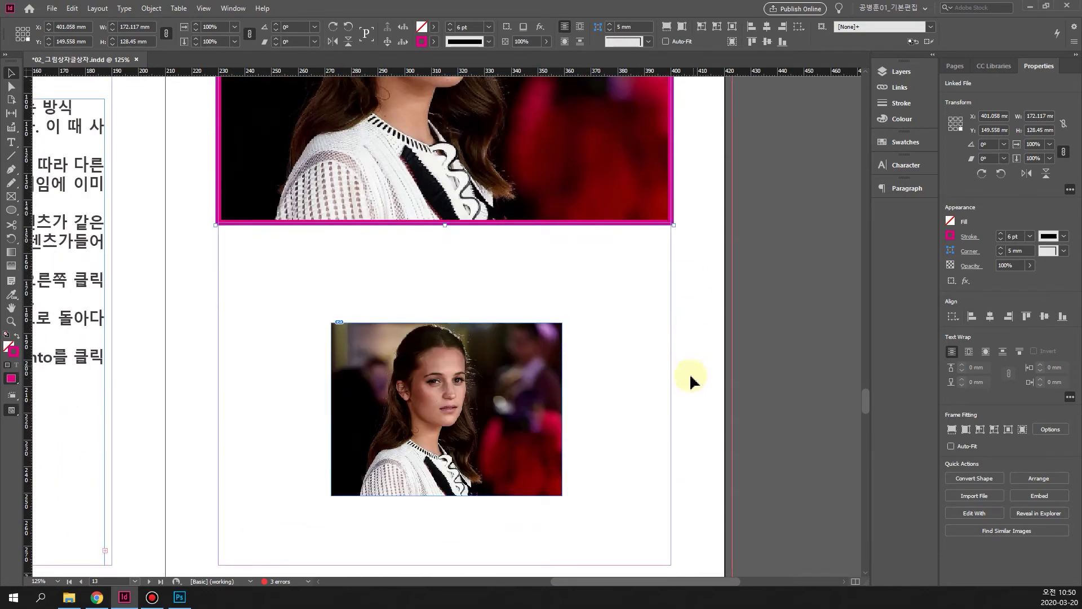
pyautogui.scroll(2, 682, 377)
pyautogui.scroll(-2, 678, 378)
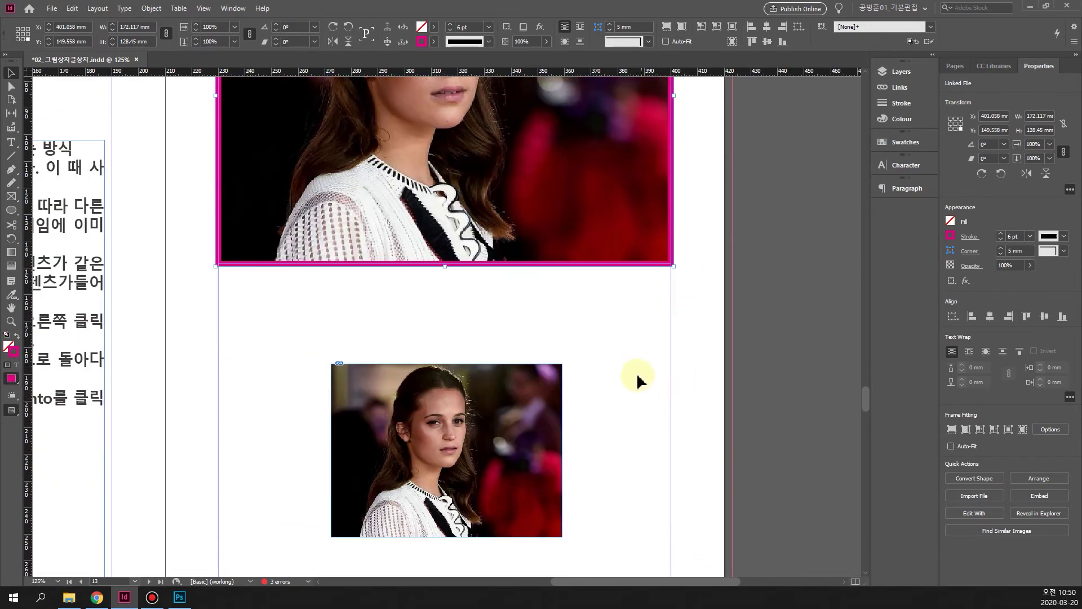
pyautogui.scroll(3, 636, 369)
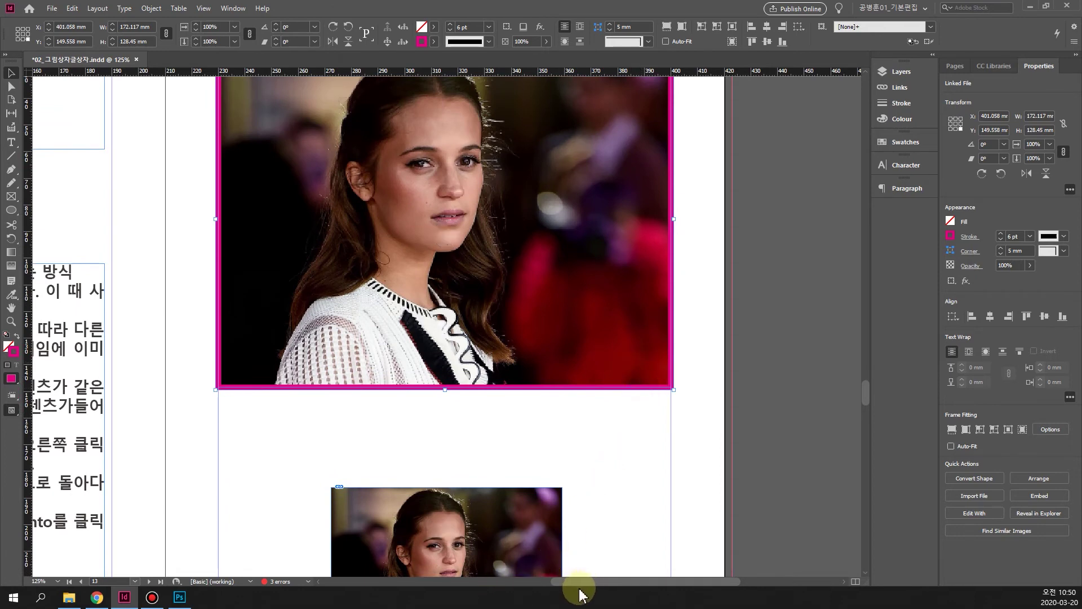
# Delete the lower photo together with its frame.
pyautogui.hotkey('ctrl', '0')
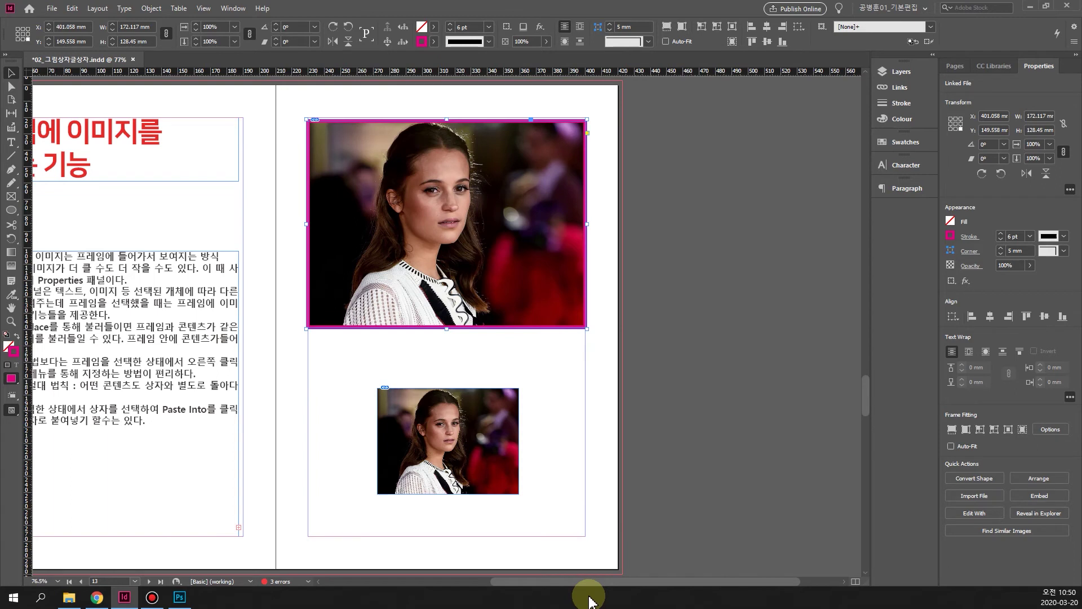
pyautogui.click(659, 510)
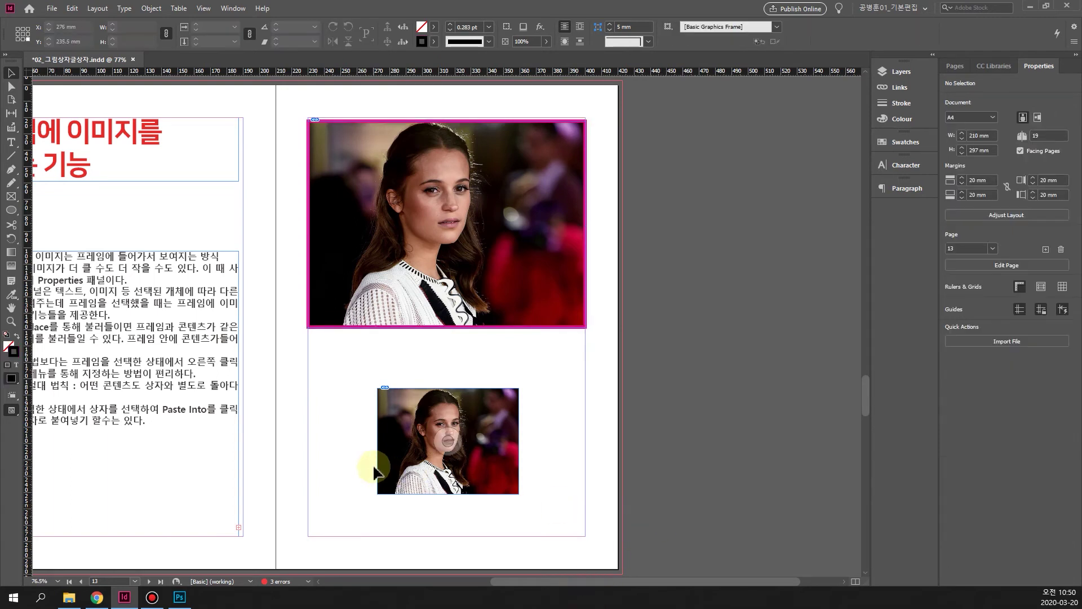
pyautogui.click(444, 461)
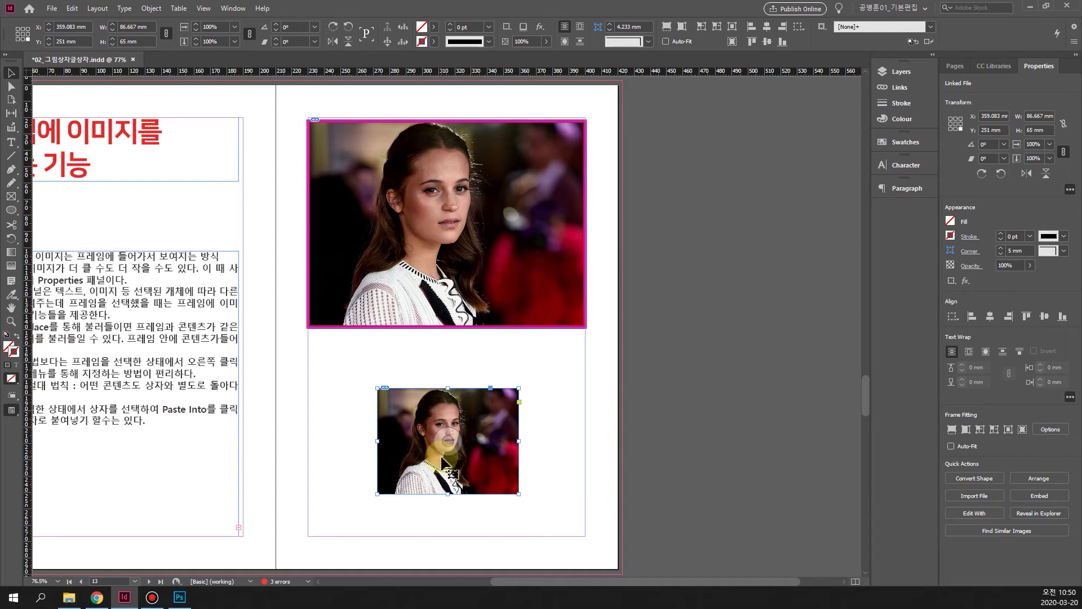
pyautogui.press('Delete')
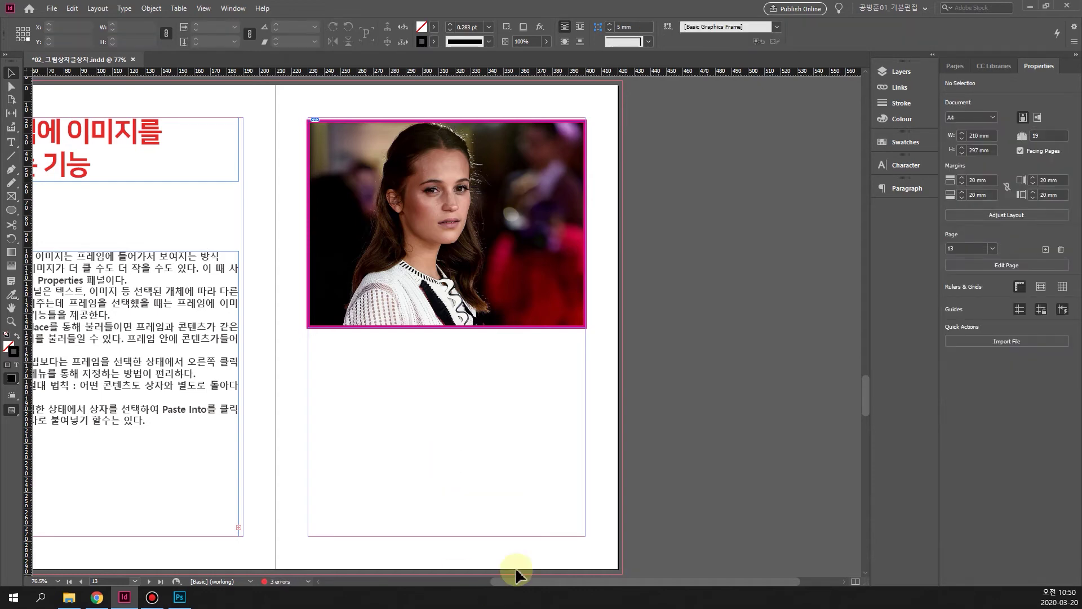
pyautogui.moveTo(544, 585); pyautogui.dragTo(491, 592)
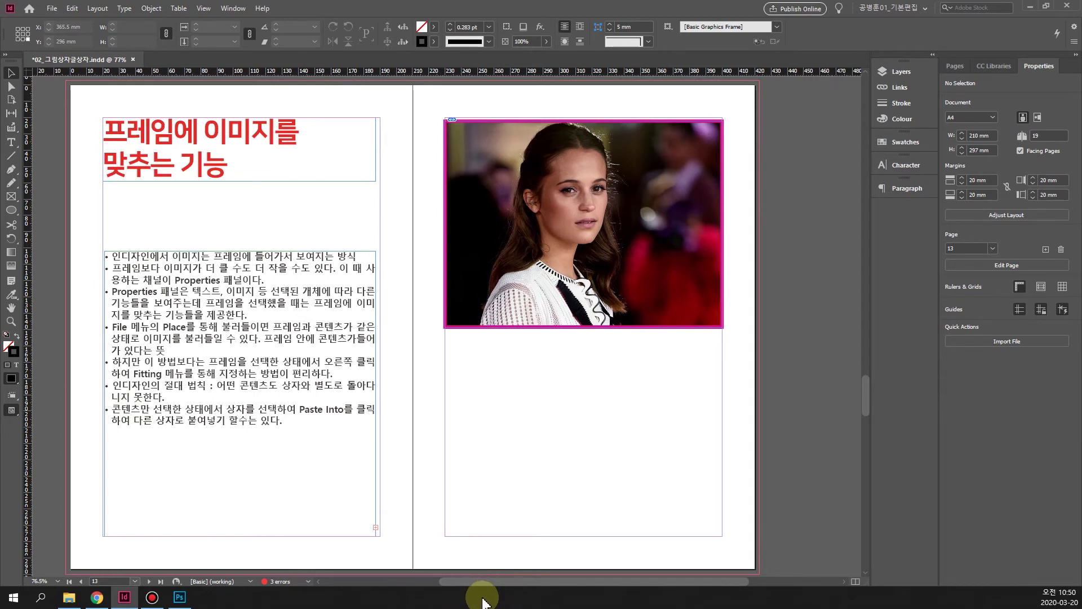
# Place photoshop06.png below the portrait at about 90 × 60 mm, and cut the image out of its frame.
pyautogui.click(55, 10)
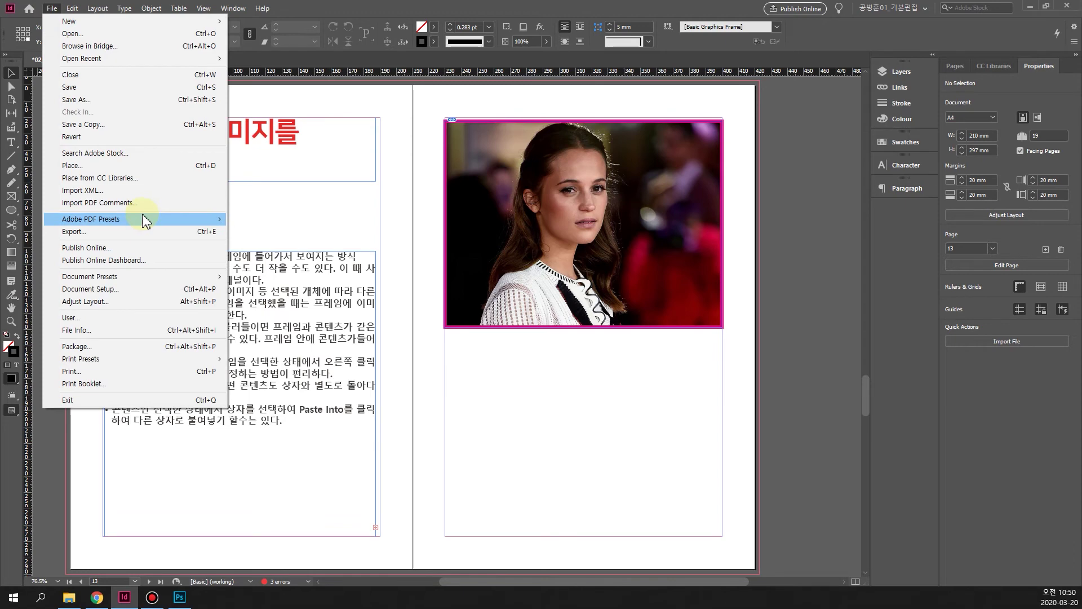
pyautogui.moveTo(139, 221)
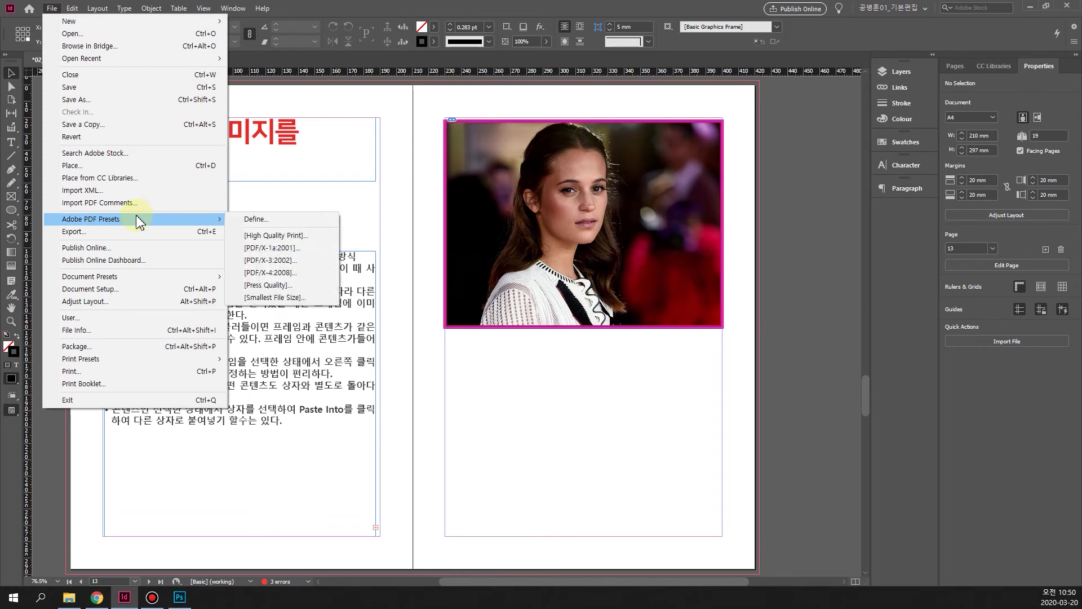
pyautogui.click(119, 169)
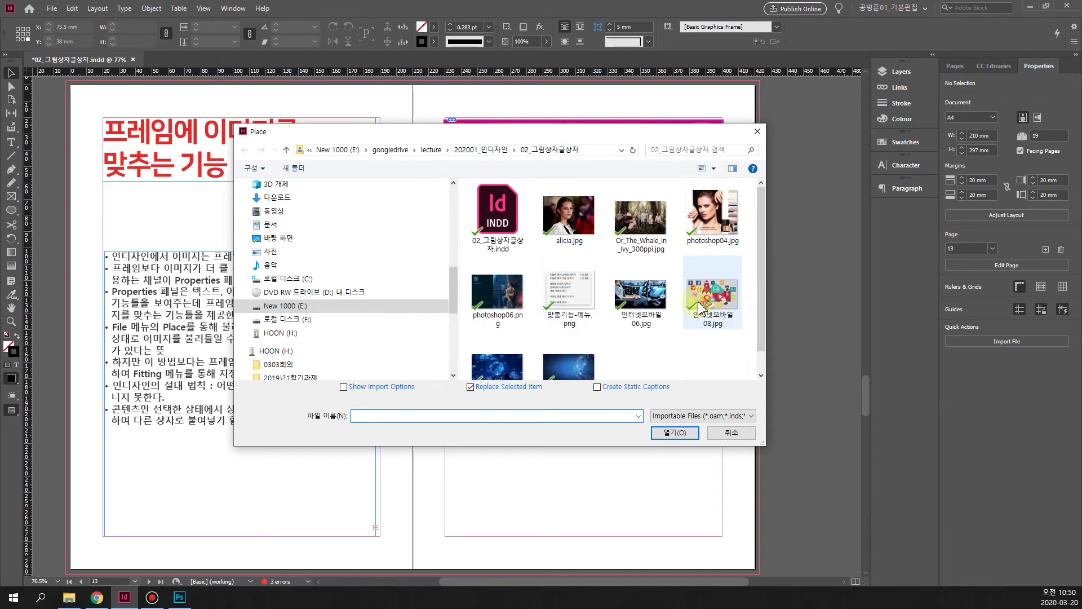
pyautogui.click(501, 307)
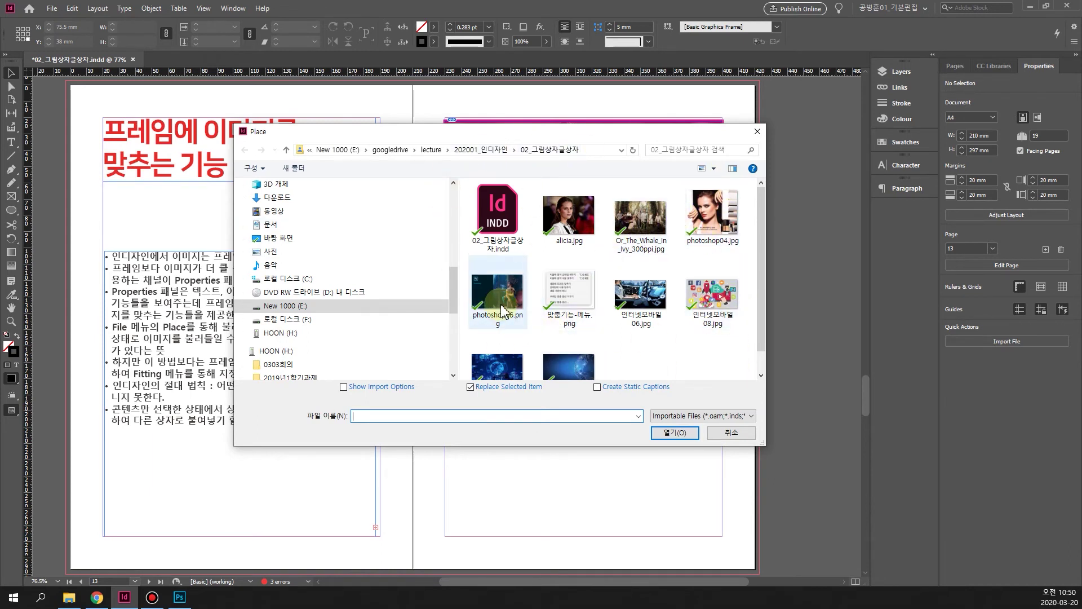
pyautogui.click(482, 341)
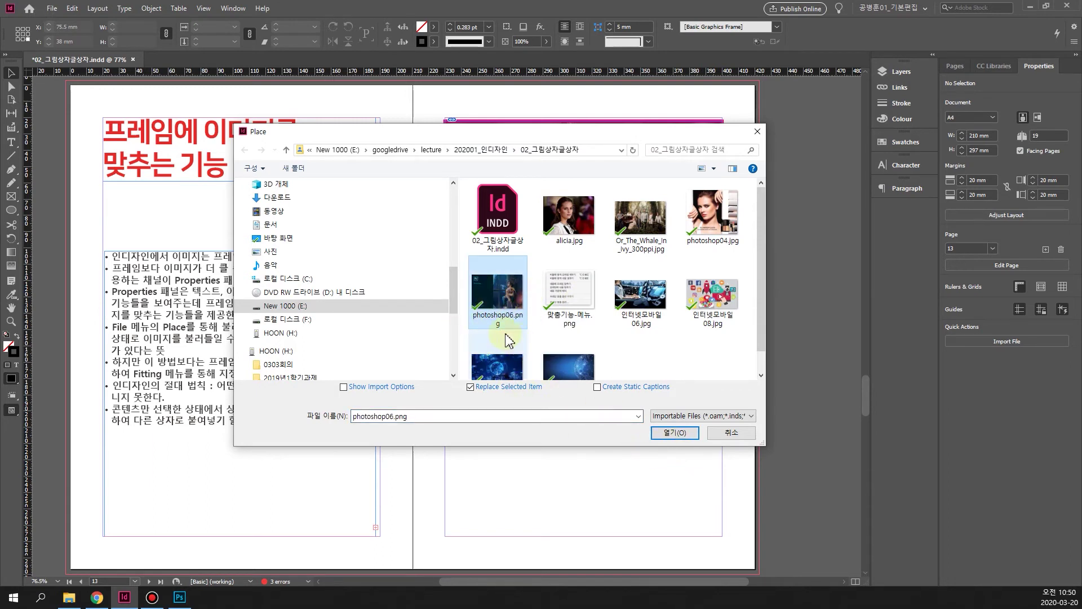
pyautogui.click(671, 434)
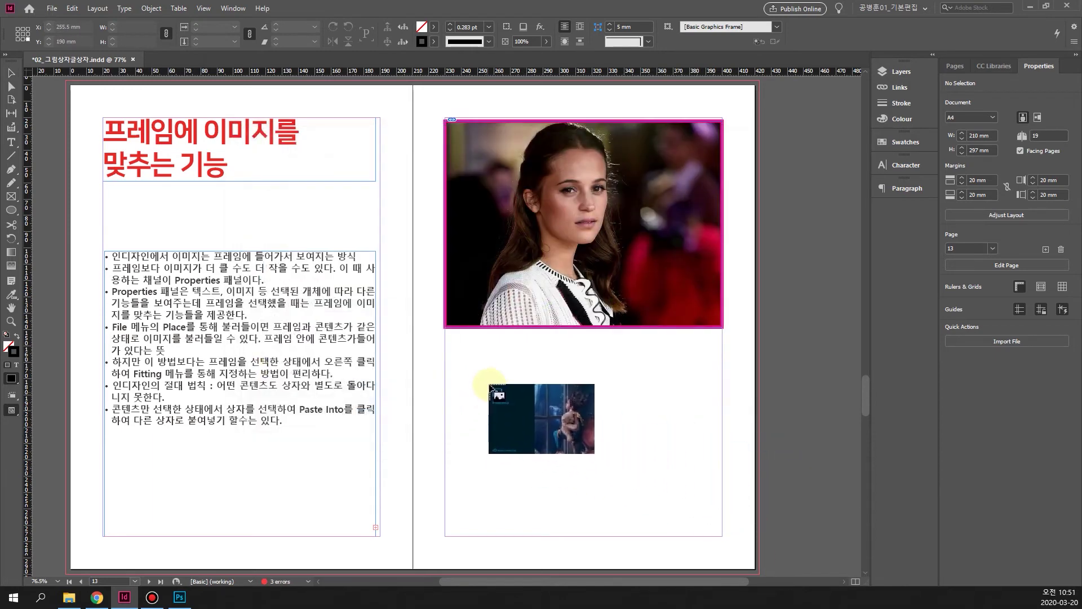
pyautogui.moveTo(496, 373); pyautogui.dragTo(644, 471)
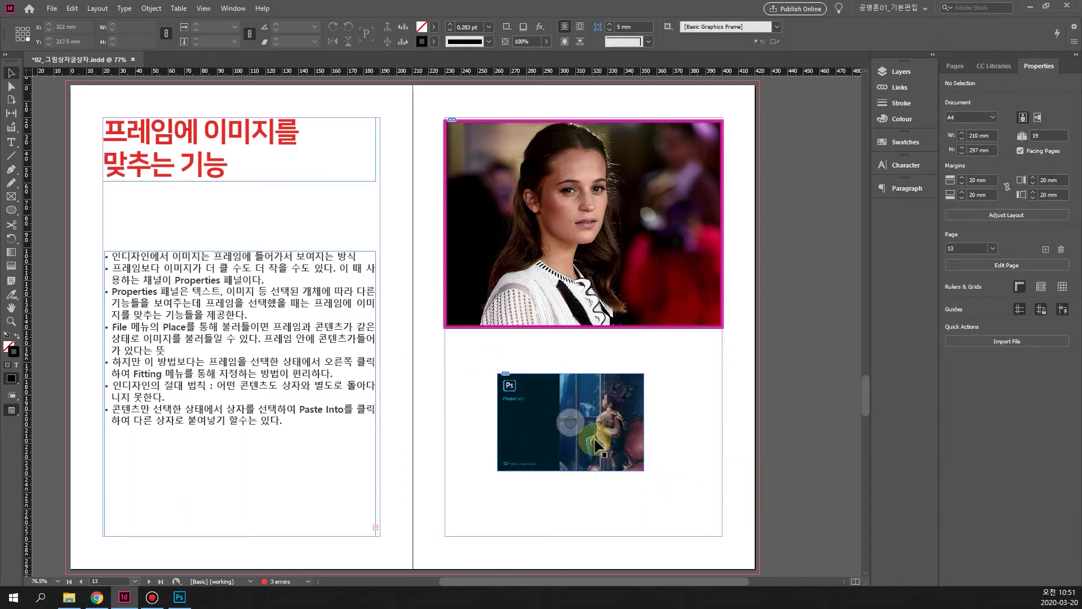
pyautogui.click(571, 424)
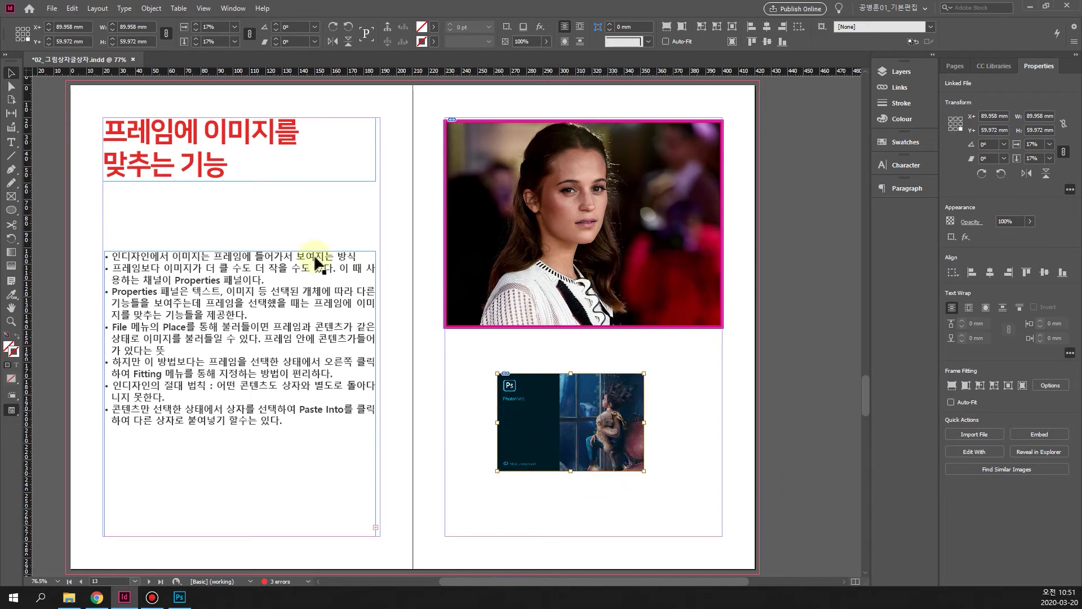
pyautogui.hotkey('ctrl', 'x')
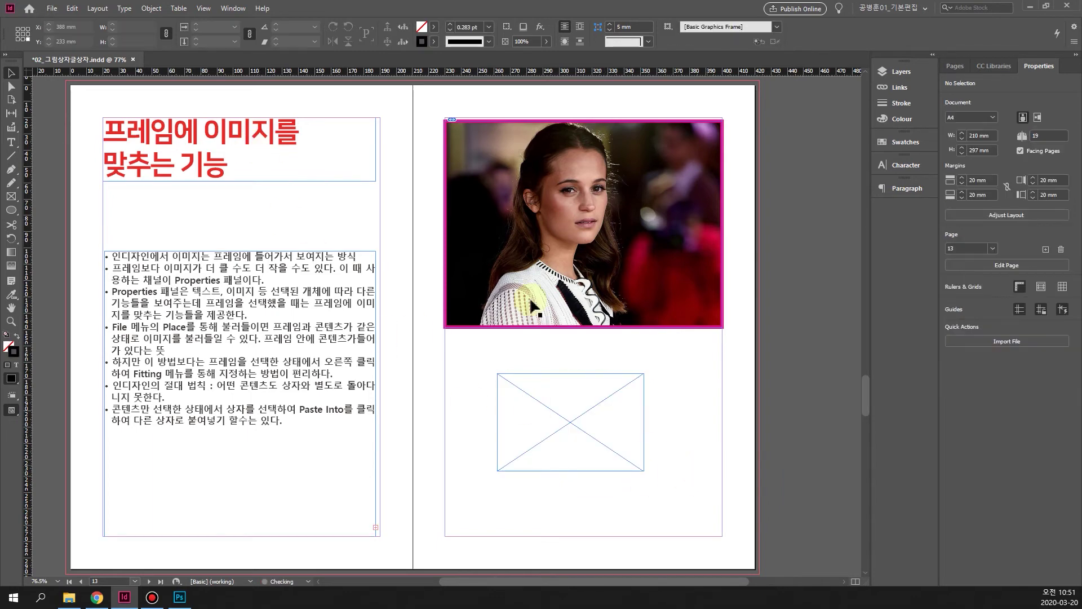
# Place 인터넷모바일06.jpg below the portrait at about 152 × 84 mm, and cut the image out of its frame.
pyautogui.click(51, 9)
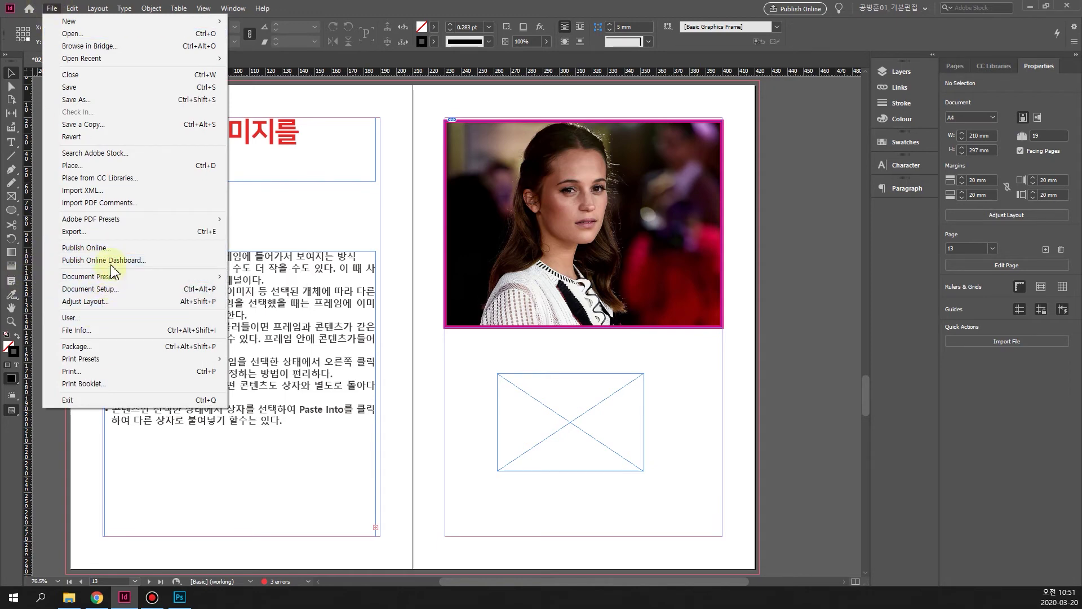
pyautogui.click(110, 165)
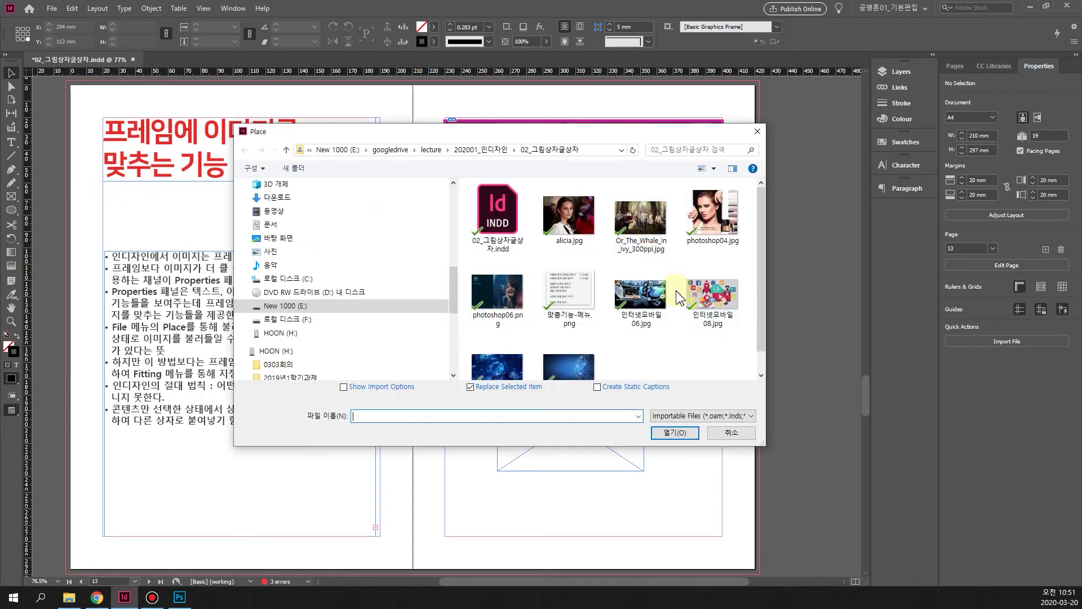
pyautogui.click(641, 298)
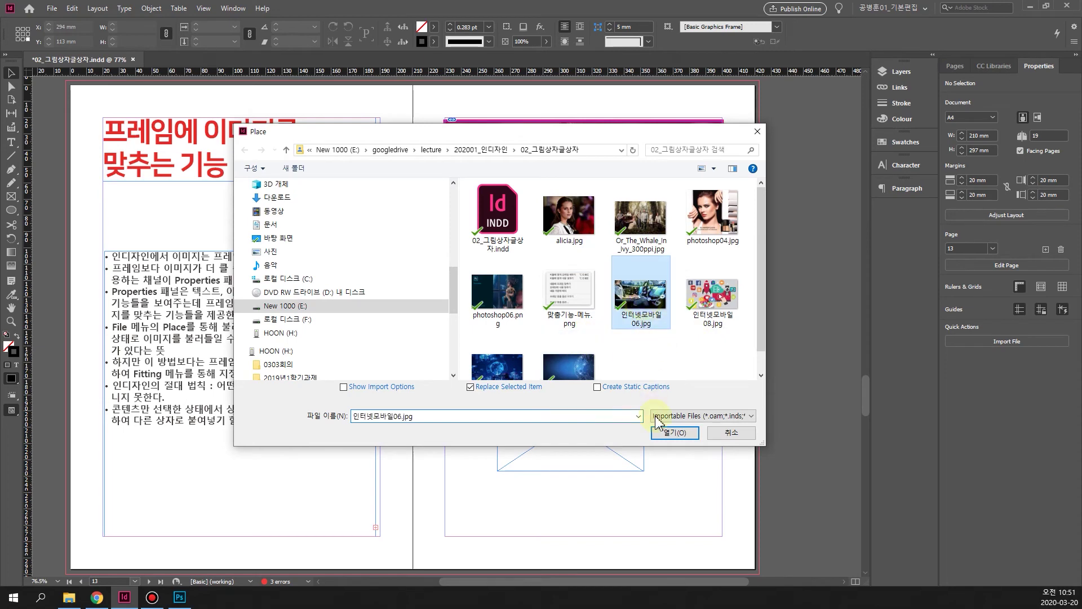
pyautogui.click(672, 433)
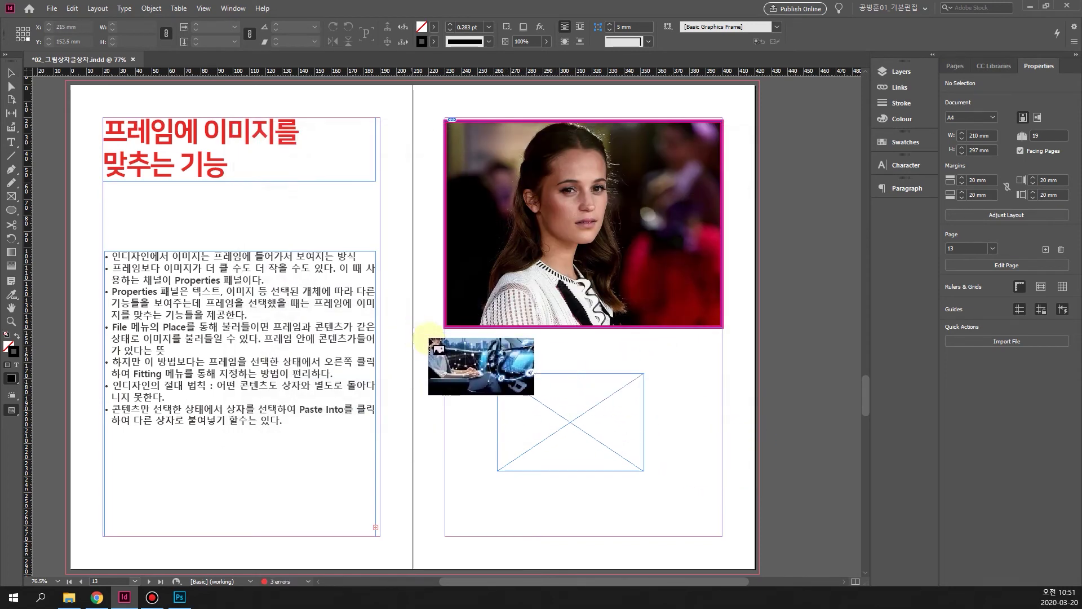
pyautogui.moveTo(456, 345); pyautogui.dragTo(705, 526)
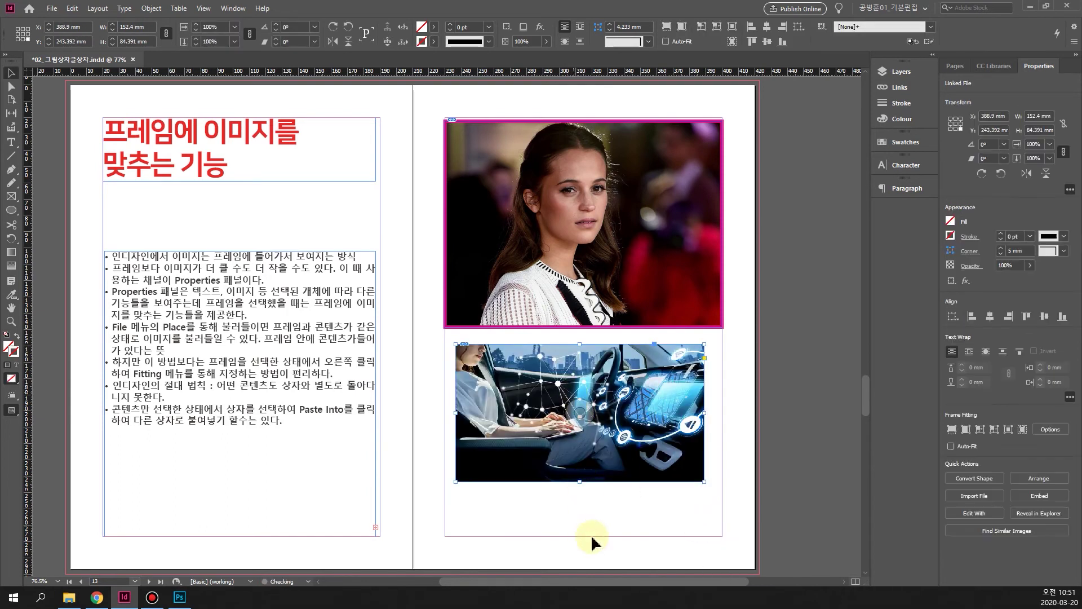
pyautogui.click(582, 419)
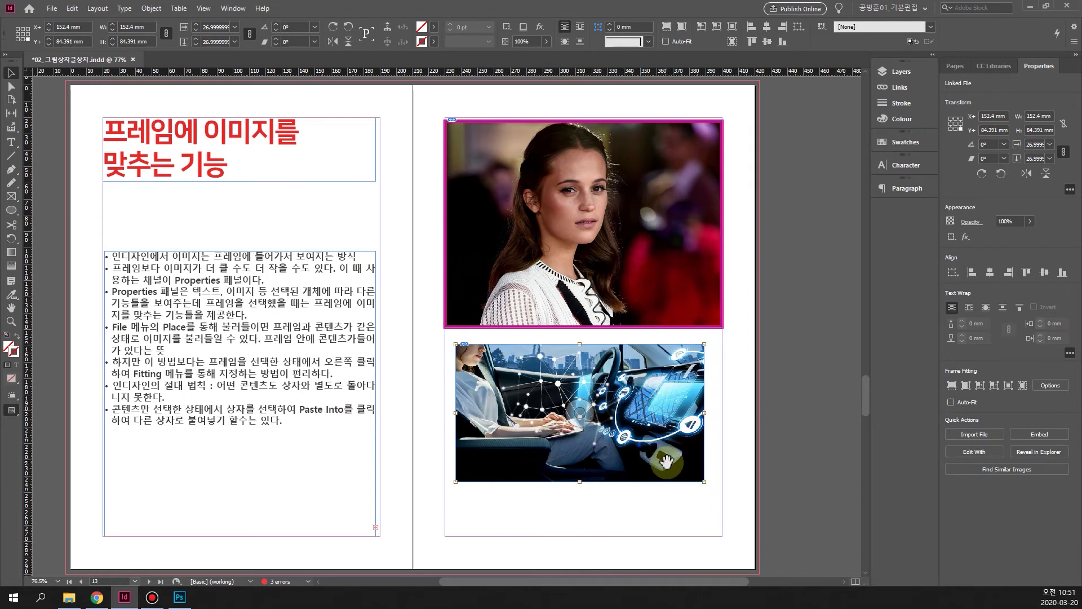
pyautogui.hotkey('ctrl', 'x')
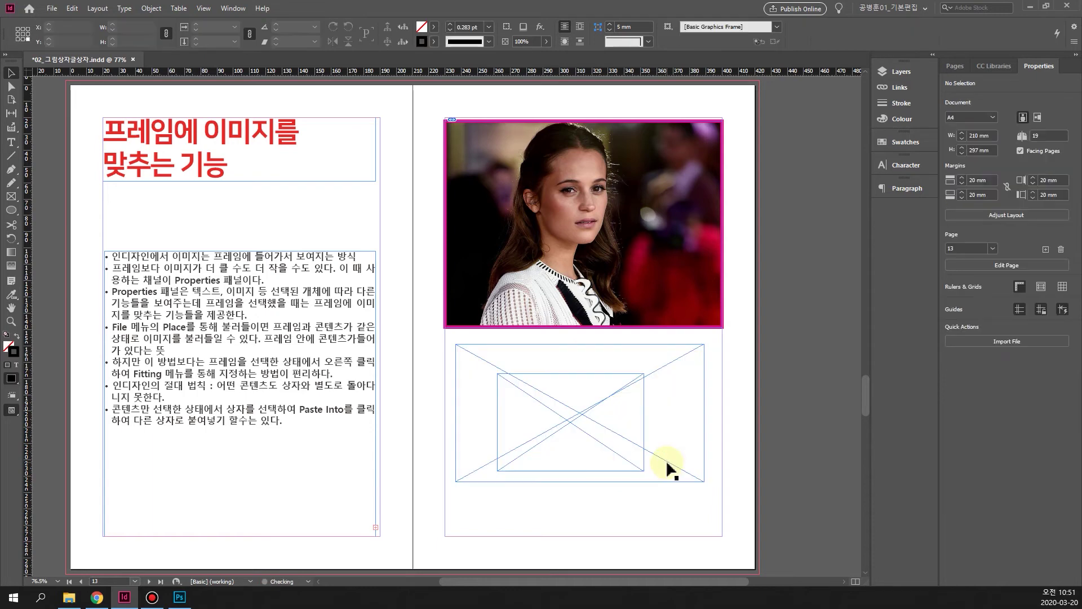
# Delete the larger empty frame, and paste a copy of the portrait photo into the remaining smaller frame with Paste Into.
pyautogui.click(672, 396)
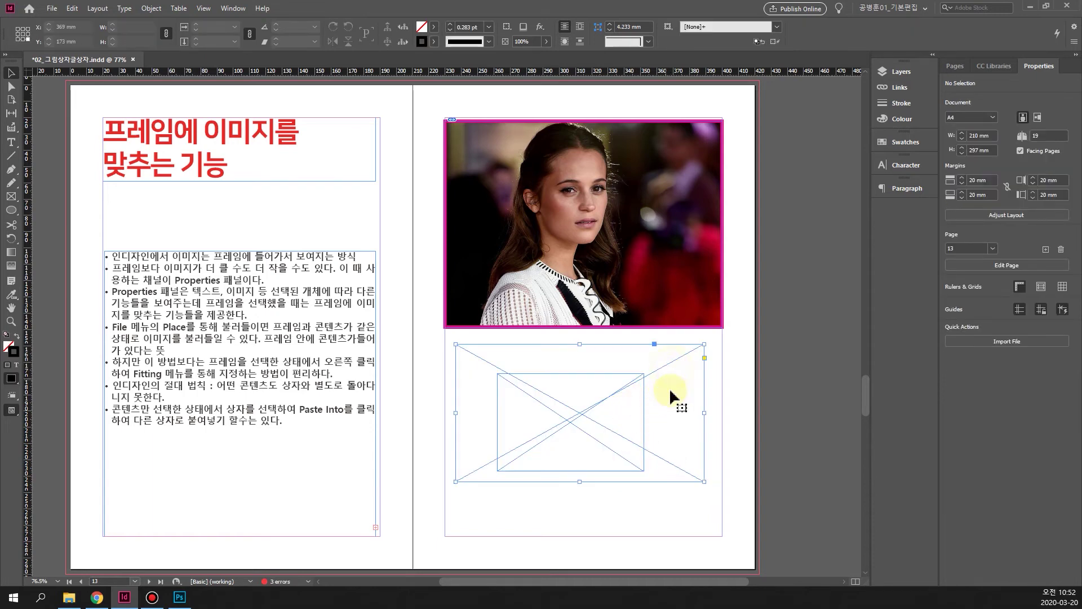
pyautogui.click(592, 425)
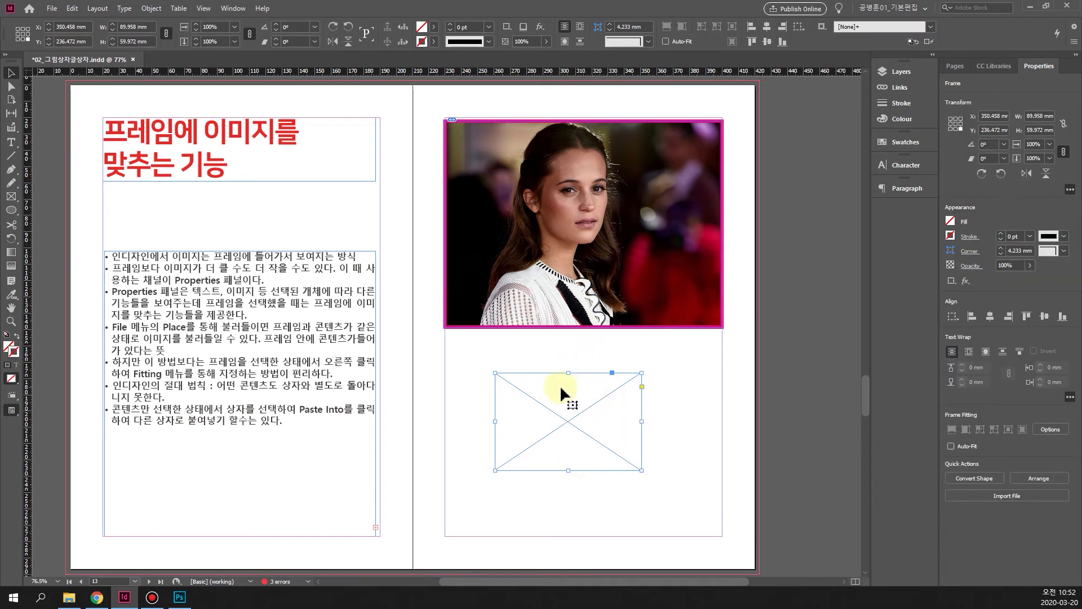
pyautogui.click(585, 236)
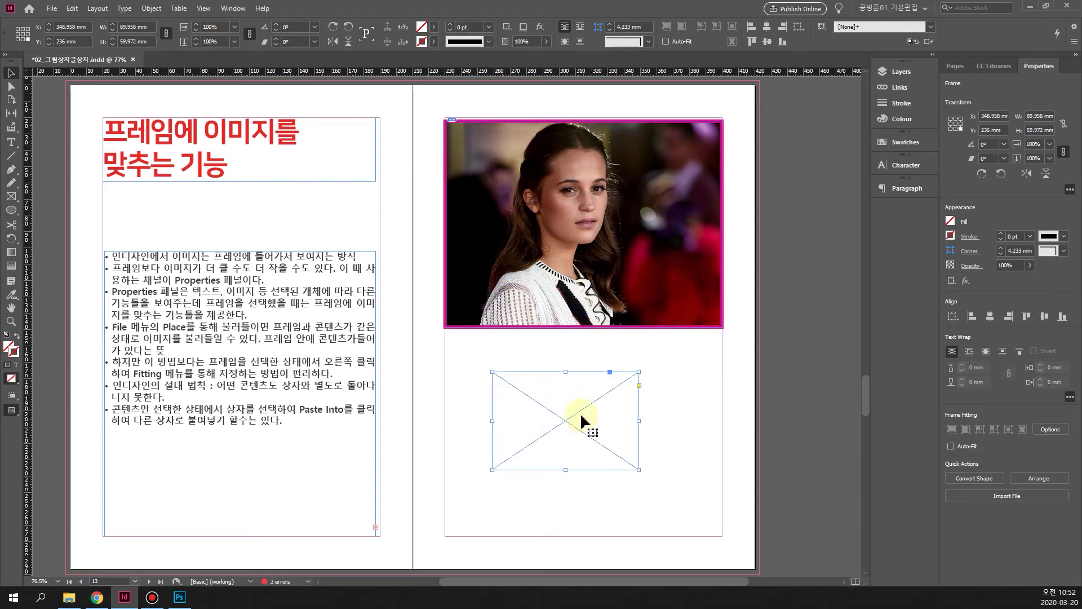
pyautogui.click(72, 11)
pyautogui.click(141, 96)
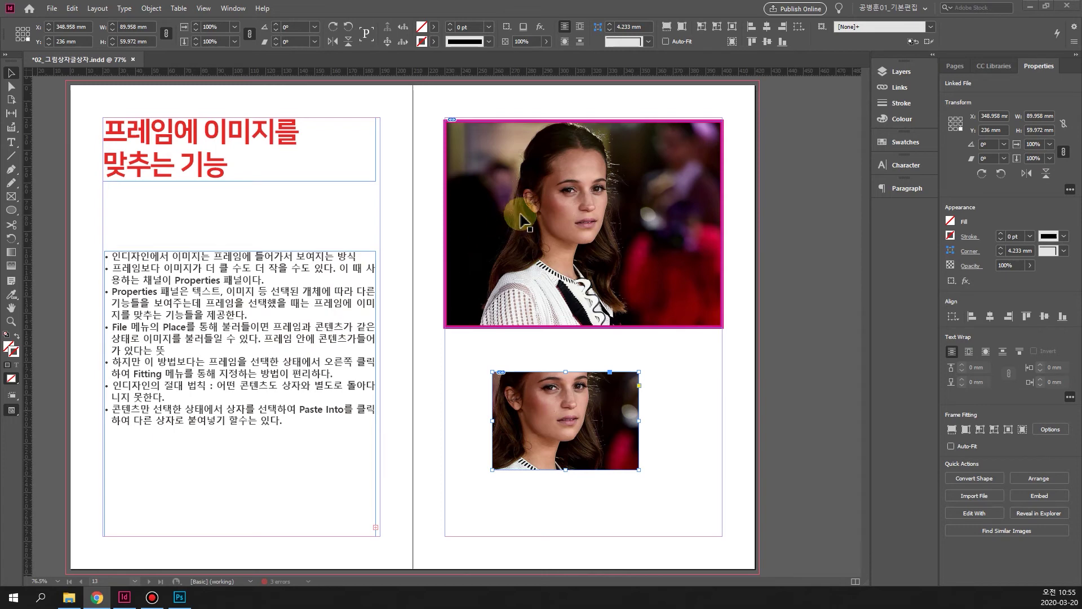
# Select the photo inside the magenta frame and set the transform reference point to the centre.
pyautogui.click(594, 217)
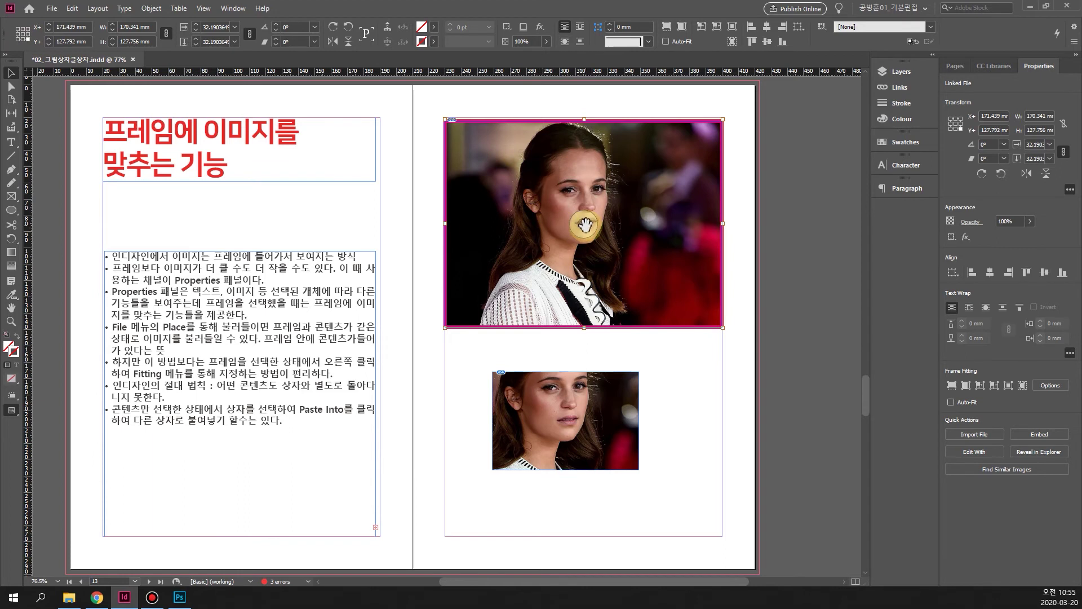
pyautogui.click(25, 37)
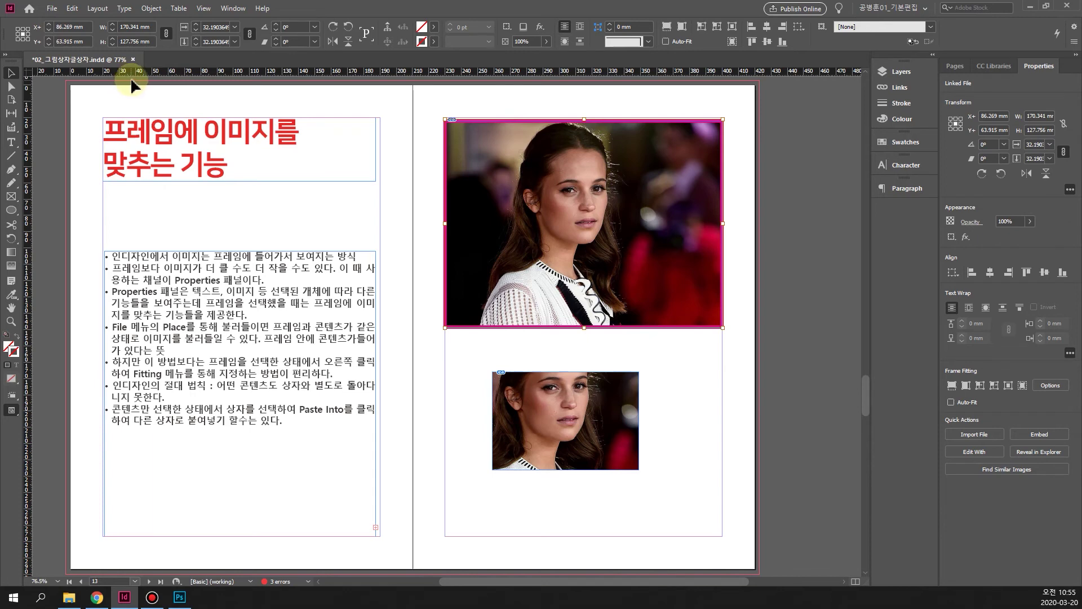
# Shift the photo horizontally inside the magenta frame by raising its X offset to 107 mm.
pyautogui.click(49, 25)
pyautogui.click(49, 26)
pyautogui.click(49, 25)
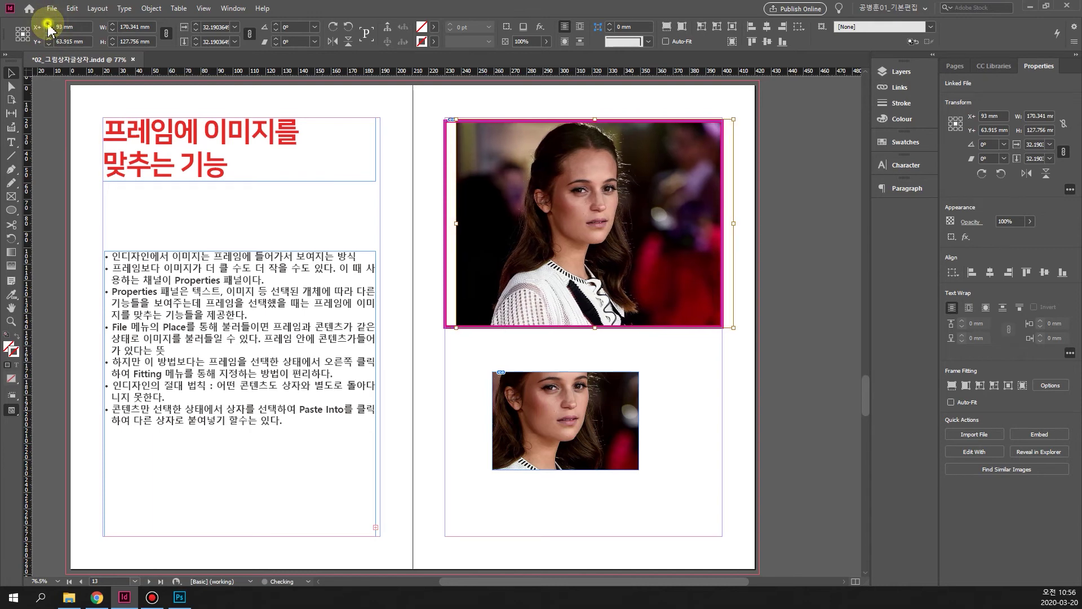
pyautogui.click(49, 26)
pyautogui.click(48, 25)
pyautogui.click(49, 25)
pyautogui.click(49, 25)
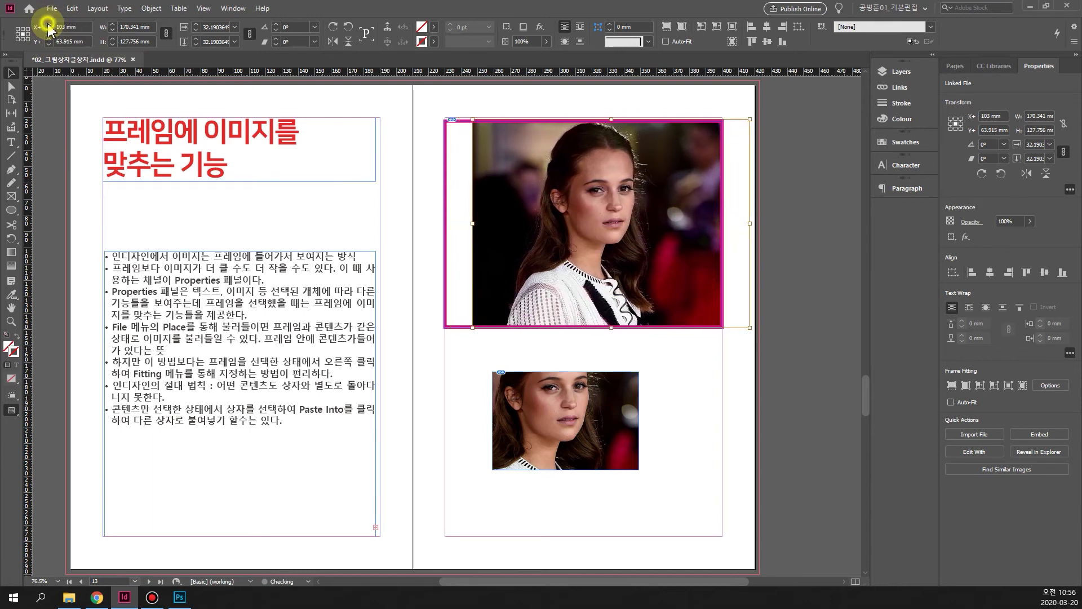
pyautogui.click(48, 26)
pyautogui.click(49, 26)
pyautogui.click(49, 26)
pyautogui.click(48, 25)
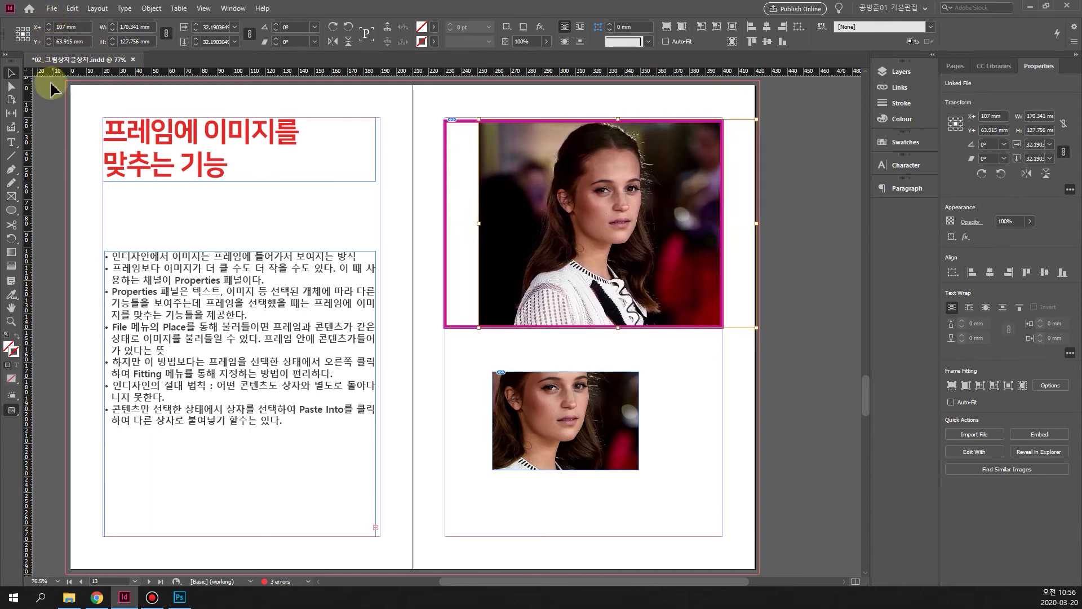
# Move the photo back inside the magenta frame by lowering its X offset to 91 mm.
pyautogui.press('Down')
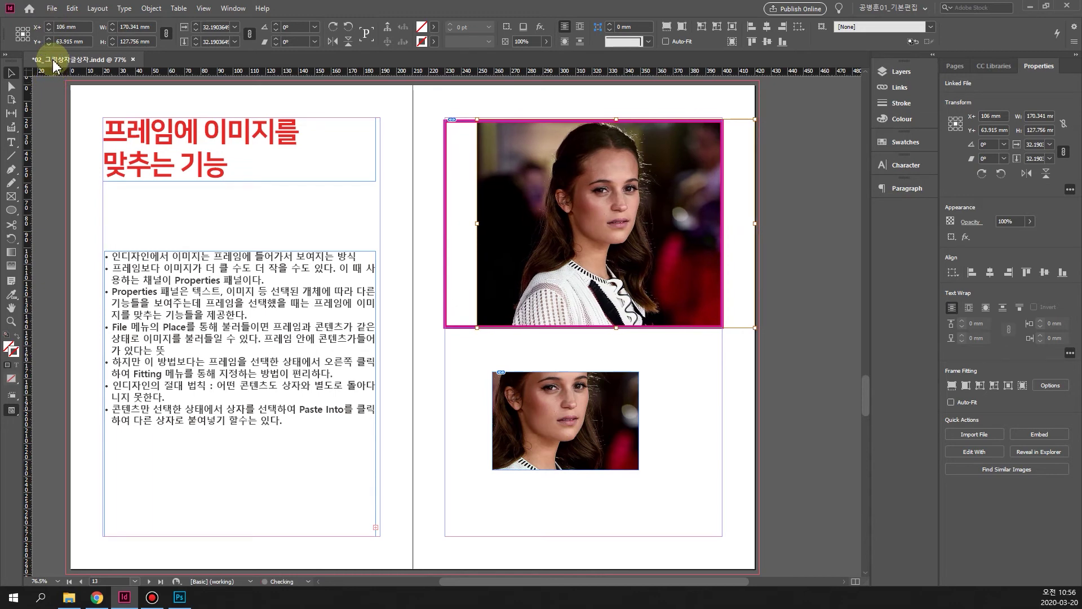
pyautogui.press('Down')
pyautogui.press('Down')
pyautogui.press('Down')
pyautogui.press('Down')
pyautogui.press('Down')
pyautogui.press('Down')
pyautogui.press('Down')
pyautogui.press('Down')
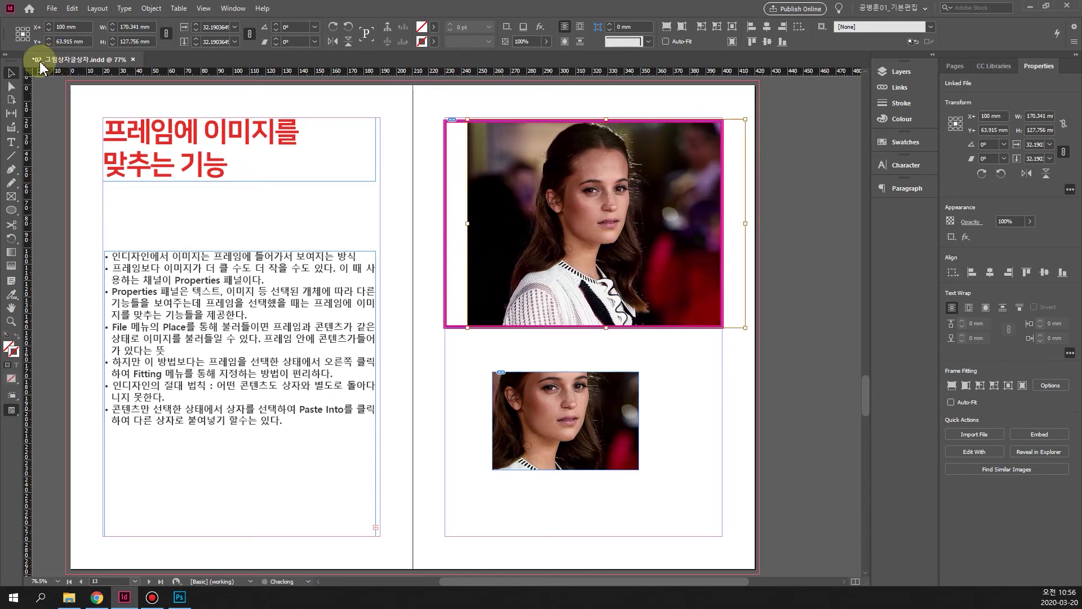
pyautogui.press('Down')
pyautogui.press('Down')
pyautogui.press('Down')
pyautogui.press('Down')
pyautogui.press('Down')
pyautogui.press('Down')
pyautogui.press('Down')
pyautogui.press('Down')
pyautogui.press('Down')
pyautogui.press('Down')
pyautogui.press('Down')
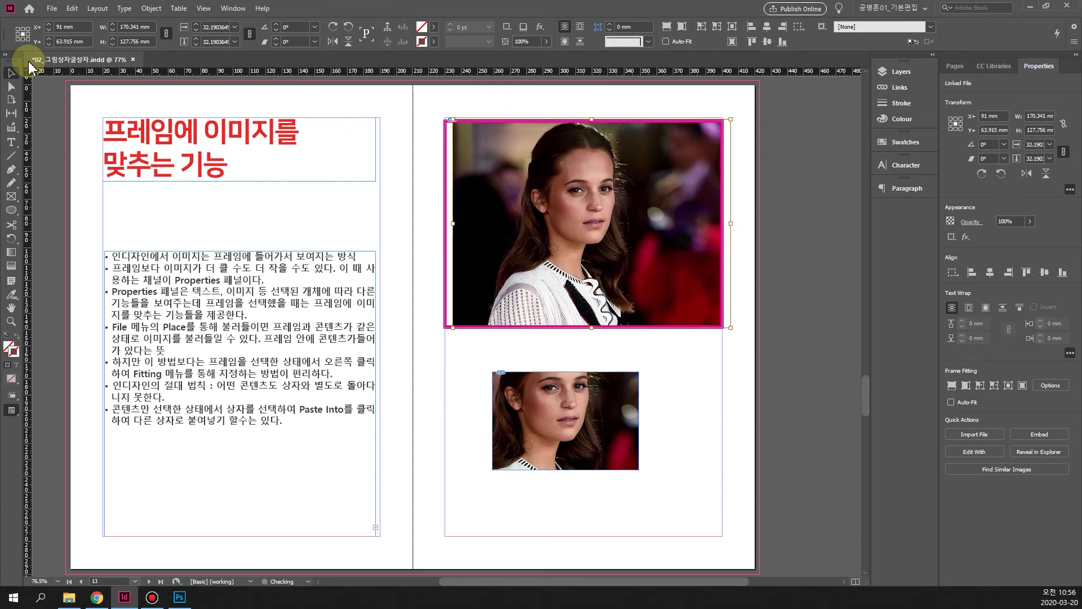
# Undo the photo's offset changes in the magenta frame, and redo the Paste Into on the lower frame.
pyautogui.press('Escape')
pyautogui.press('Delete')
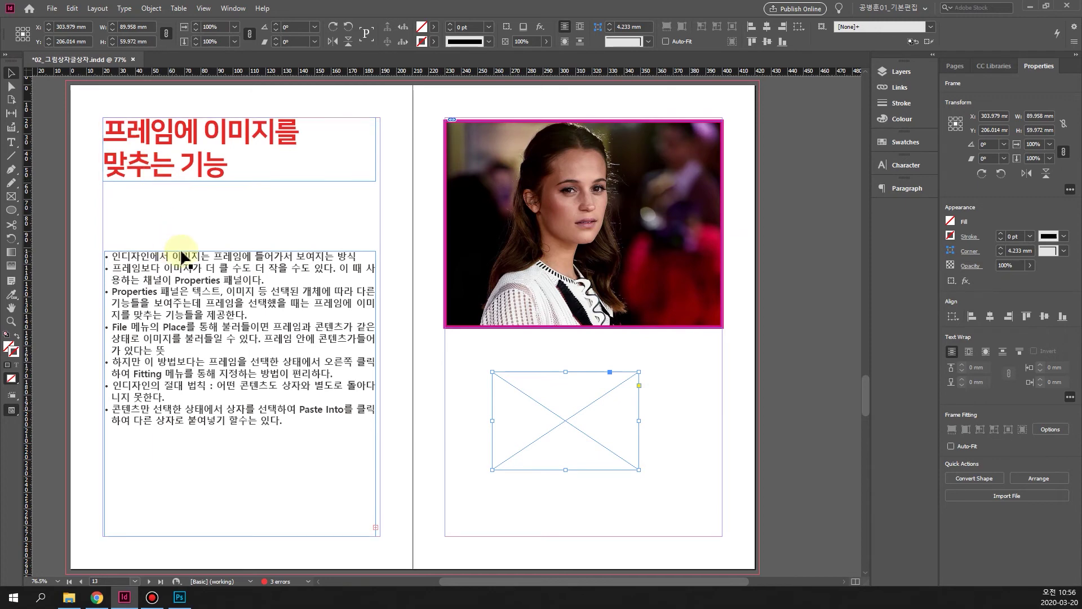
pyautogui.click(73, 8)
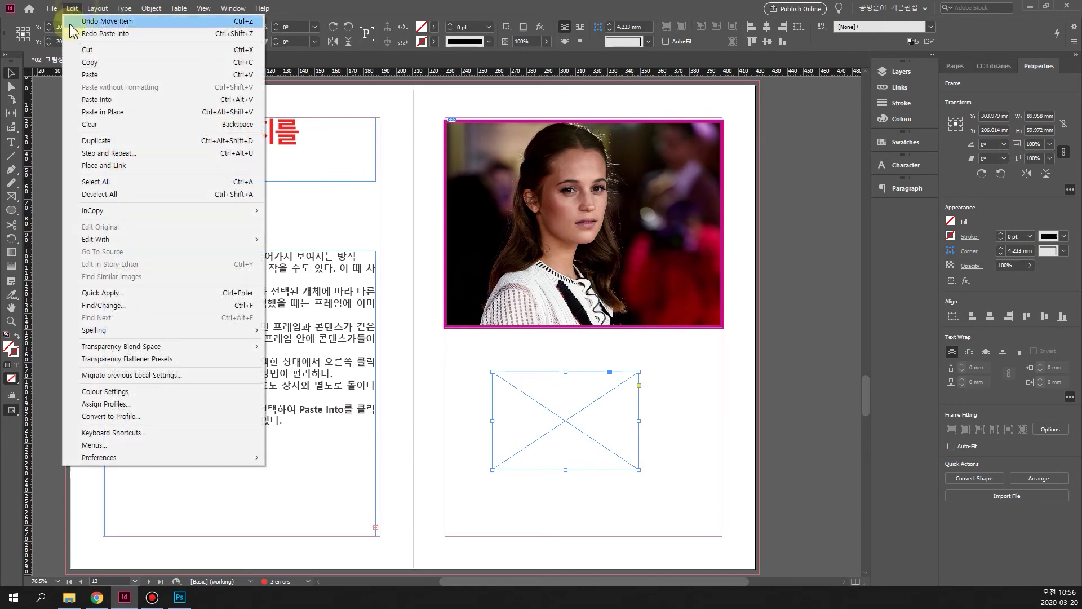
pyautogui.click(106, 33)
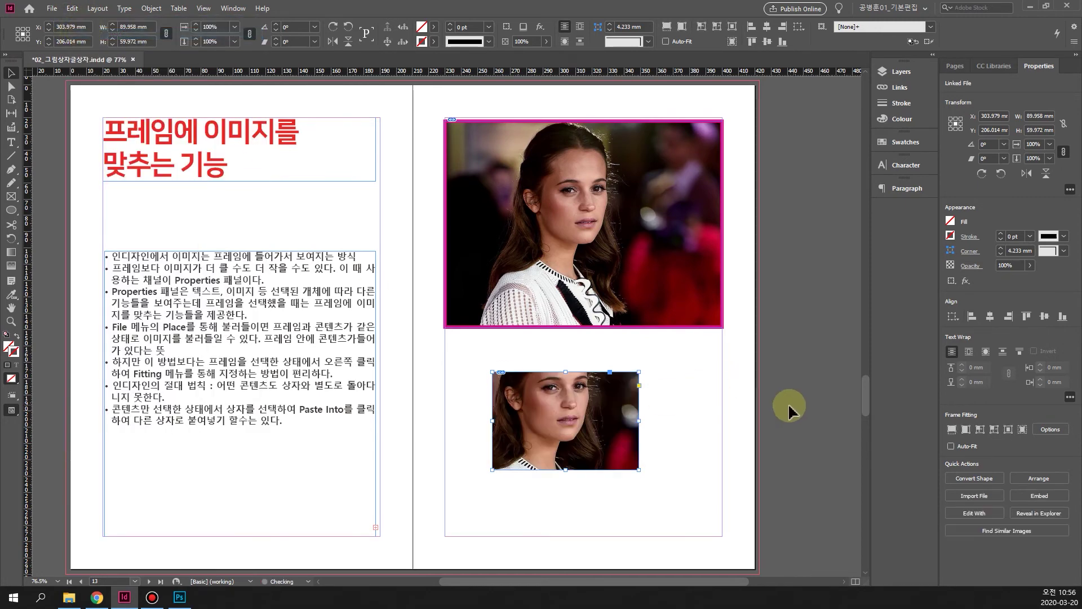
# Select the magenta frame itself and set its X position to 316 mm.
pyautogui.click(734, 316)
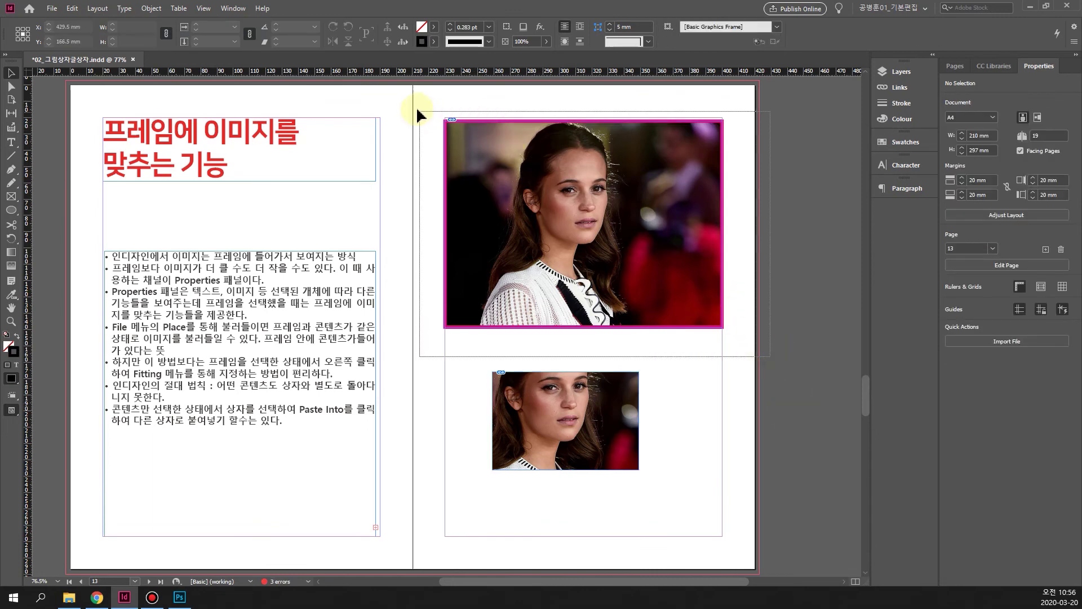
pyautogui.click(459, 167)
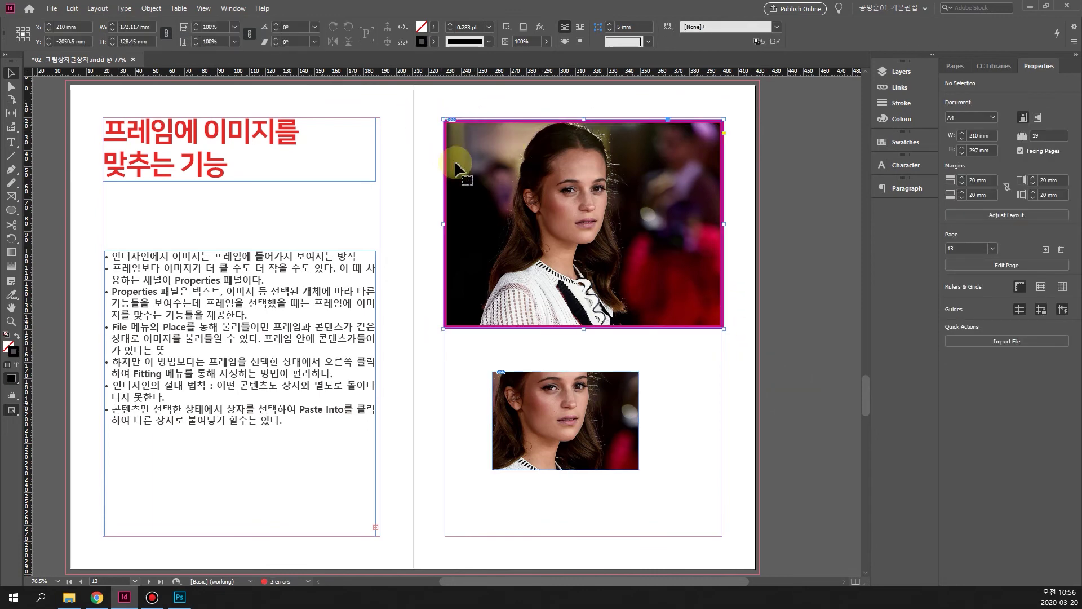
pyautogui.click(49, 25)
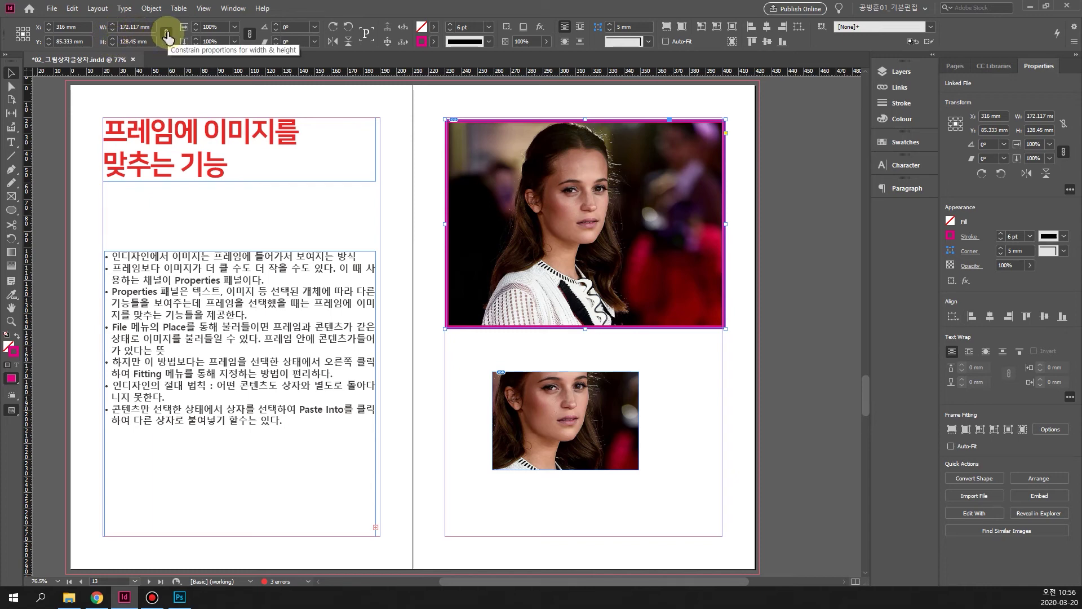
# Enlarge the magenta frame proportionally around its centre by raising its width to 181 mm.
pyautogui.click(112, 24)
pyautogui.click(113, 24)
pyautogui.click(112, 24)
pyautogui.click(112, 25)
pyautogui.click(112, 24)
pyautogui.click(113, 24)
pyautogui.click(112, 24)
pyautogui.click(112, 25)
pyautogui.click(112, 24)
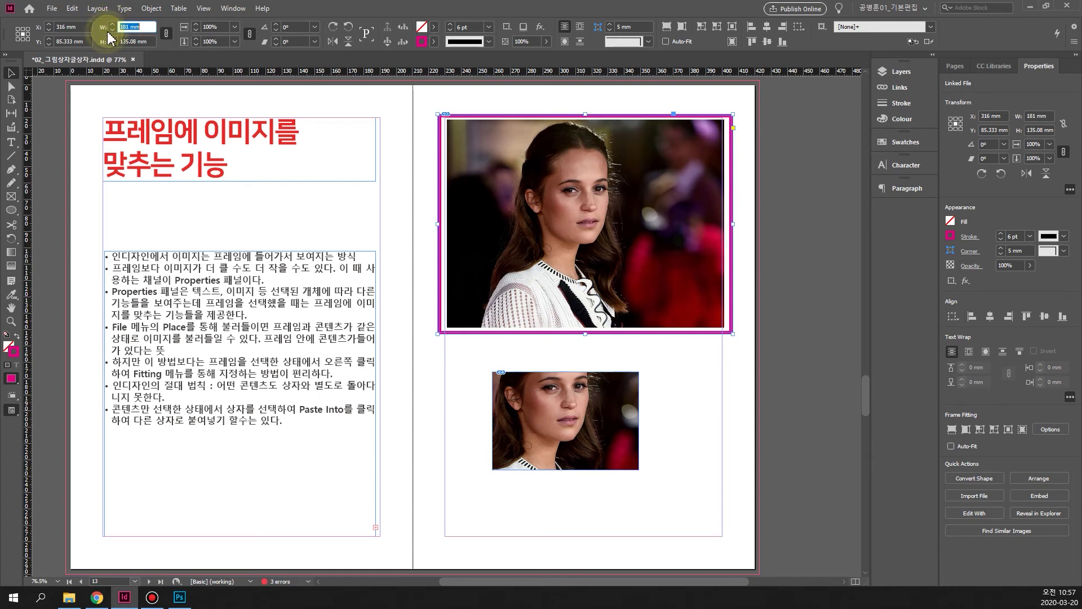
# Shrink the magenta frame proportionally around its centre by lowering its width to 173 mm.
pyautogui.click(112, 25)
pyautogui.click(113, 25)
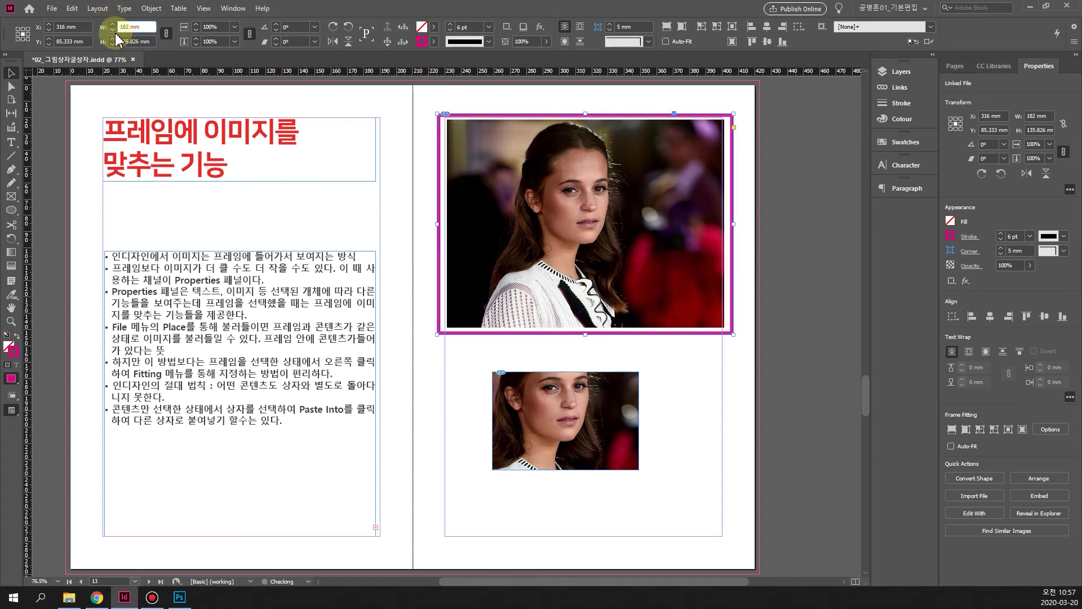
pyautogui.click(113, 31)
pyautogui.click(112, 31)
pyautogui.click(113, 30)
pyautogui.click(112, 30)
pyautogui.click(113, 31)
pyautogui.click(113, 30)
pyautogui.click(113, 31)
pyautogui.click(113, 31)
pyautogui.click(113, 31)
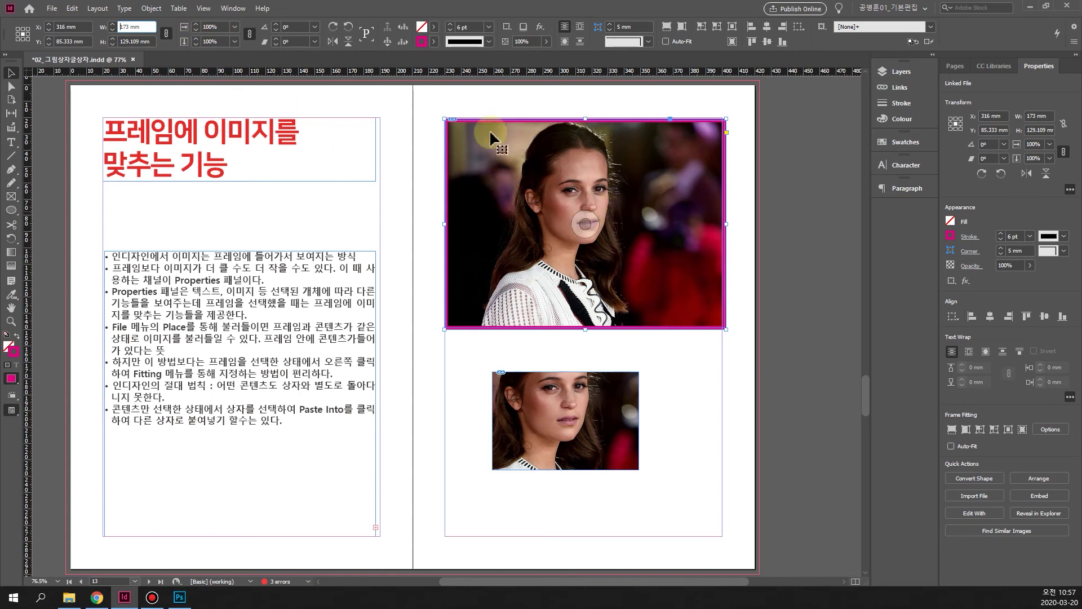
# Scale the magenta frame and its photo up together until the frame is 181.825 mm wide.
pyautogui.click(197, 26)
pyautogui.click(197, 26)
pyautogui.click(197, 26)
pyautogui.click(196, 26)
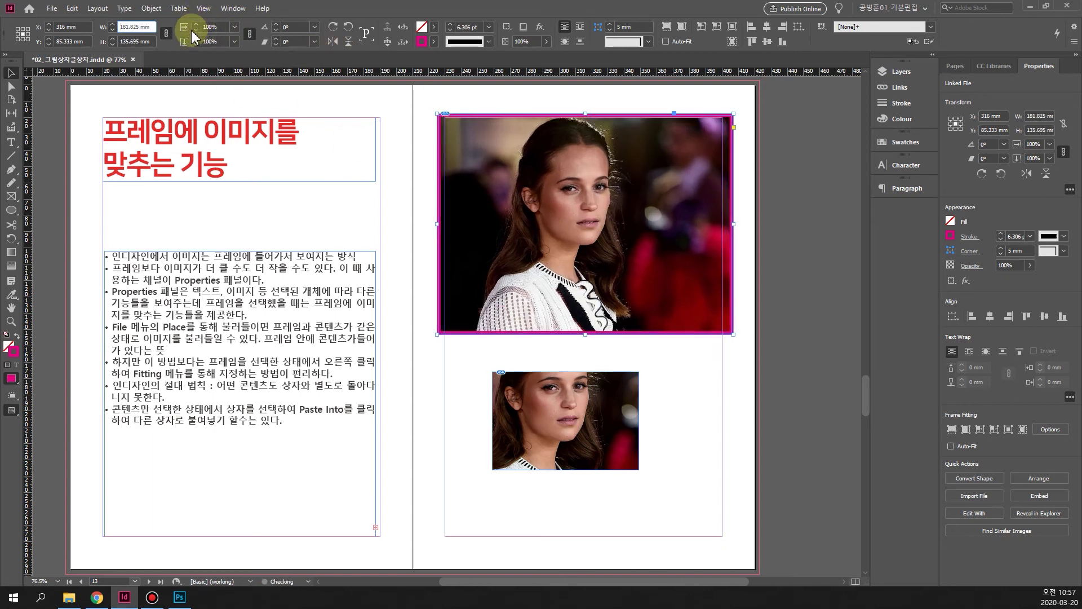
# Scale the magenta frame and its photo back down together to a frame width of 172.914 mm.
pyautogui.click(195, 31)
pyautogui.click(195, 32)
pyautogui.click(195, 32)
pyautogui.click(195, 32)
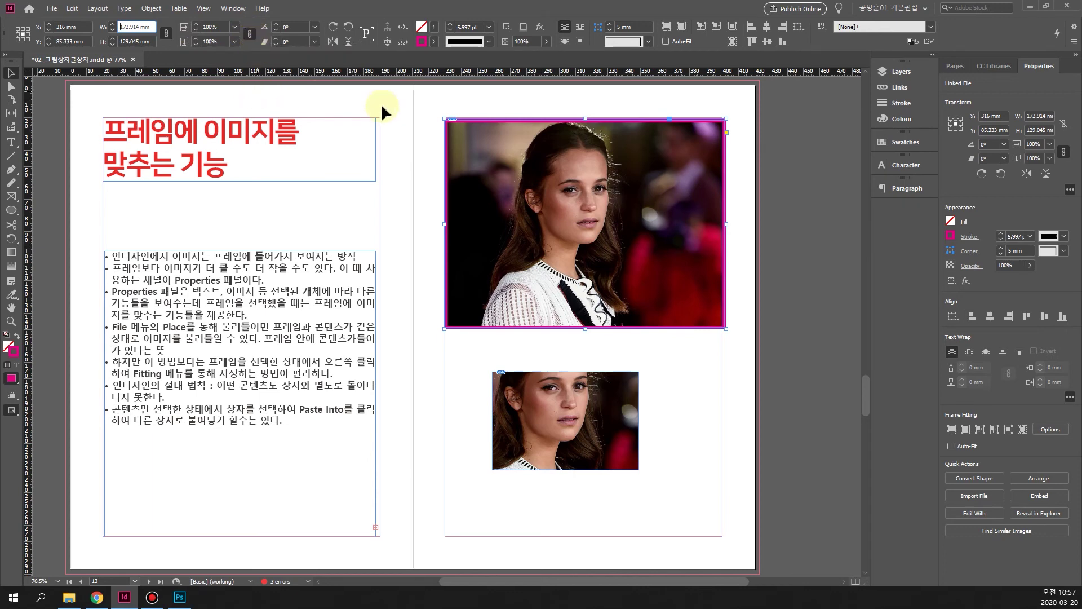
# Rotate the magenta frame and its photo counterclockwise in one-degree increments.
pyautogui.click(275, 24)
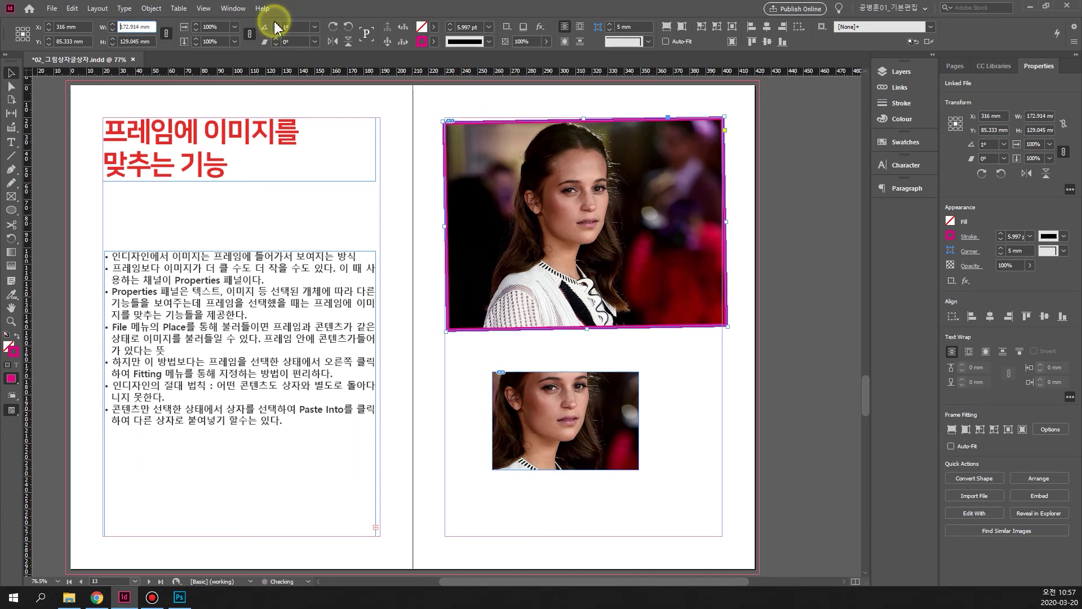
pyautogui.click(276, 24)
pyautogui.click(276, 24)
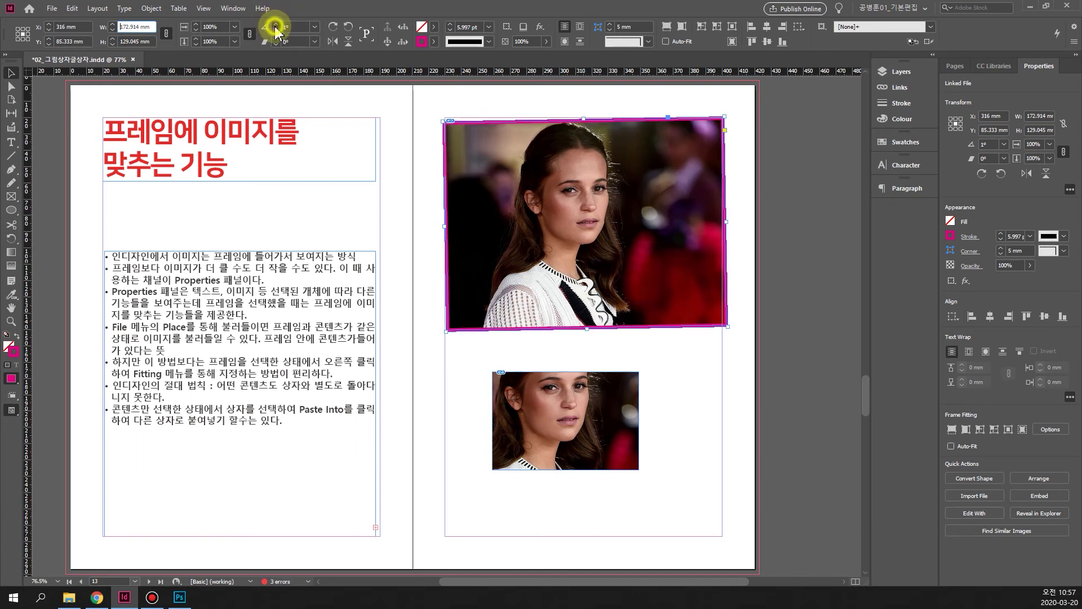
pyautogui.click(275, 25)
pyautogui.click(275, 24)
# Rotate the magenta frame clockwise in one-degree increments, past level to -2°.
pyautogui.click(276, 30)
pyautogui.click(276, 30)
pyautogui.click(276, 30)
pyautogui.click(276, 30)
pyautogui.click(276, 30)
pyautogui.click(276, 30)
pyautogui.click(276, 30)
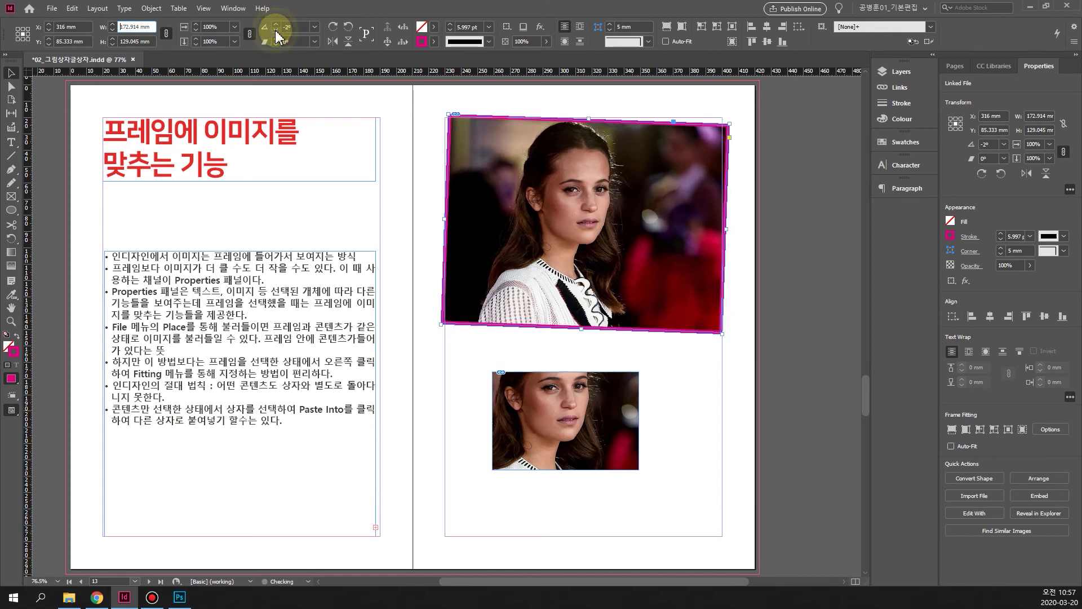
# Bring the magenta frame's rotation angle back up to 0°.
pyautogui.click(276, 25)
pyautogui.click(276, 24)
pyautogui.click(276, 25)
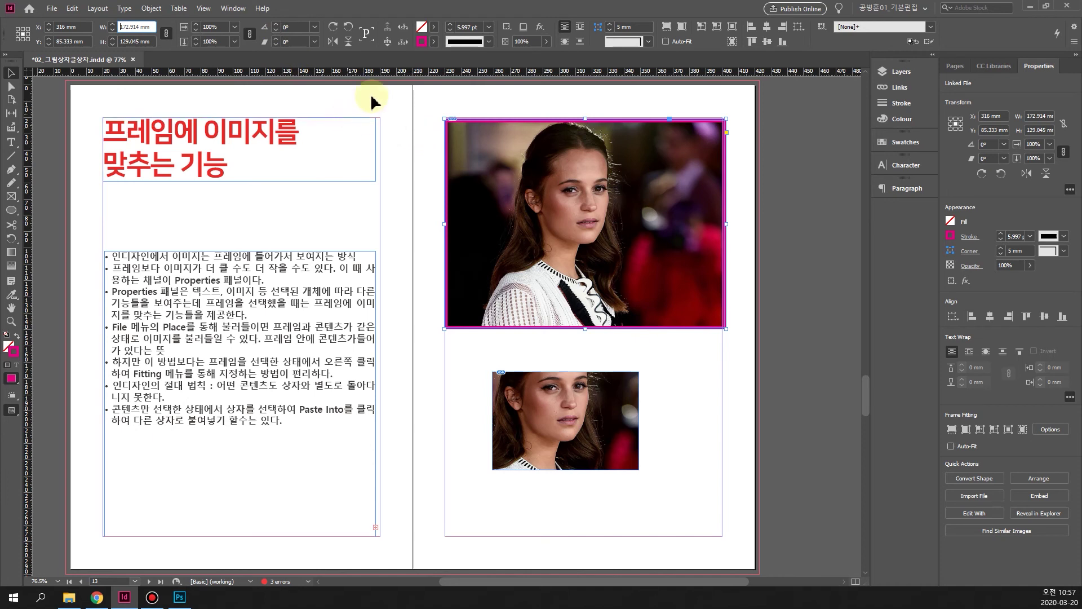
# Rotate the magenta frame and its photo counterclockwise to 9°.
pyautogui.click(277, 26)
pyautogui.click(276, 26)
pyautogui.click(277, 25)
pyautogui.click(277, 25)
pyautogui.click(277, 25)
pyautogui.click(277, 25)
pyautogui.click(277, 25)
pyautogui.click(282, 27)
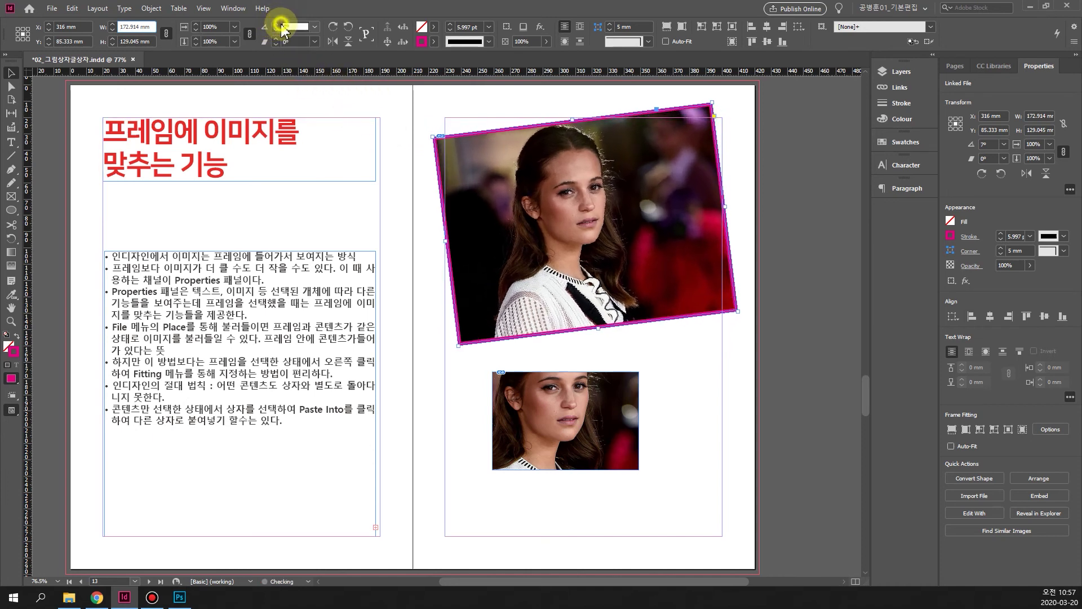
pyautogui.write('10')
pyautogui.press('Return')
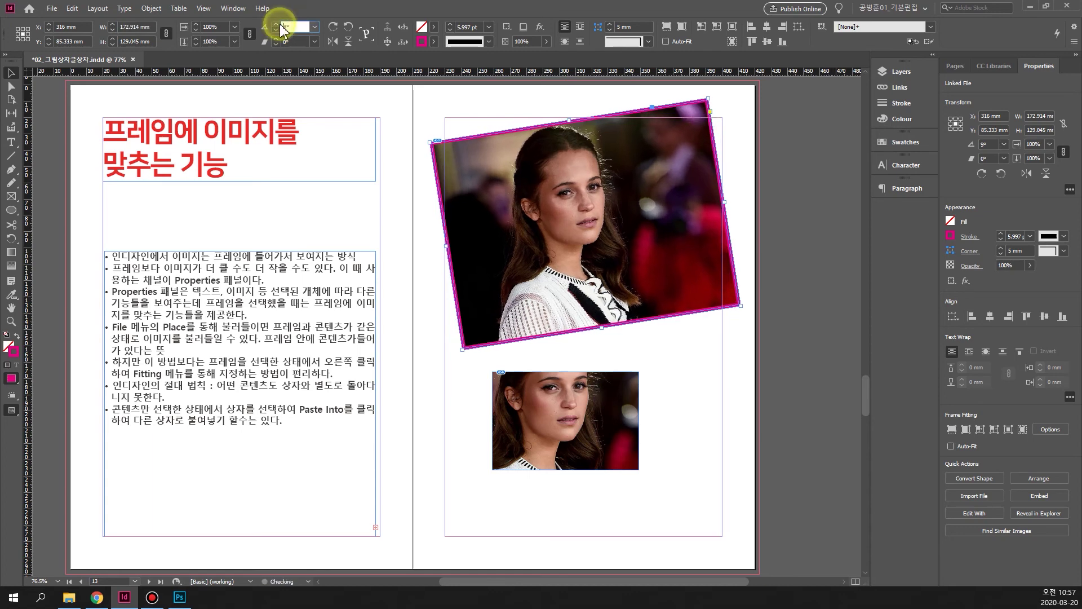
# Lower the magenta frame's rotation angle degree by degree to 0°.
pyautogui.click(277, 31)
pyautogui.click(276, 31)
pyautogui.click(276, 30)
pyautogui.click(277, 30)
pyautogui.click(276, 30)
pyautogui.click(276, 31)
pyautogui.click(276, 30)
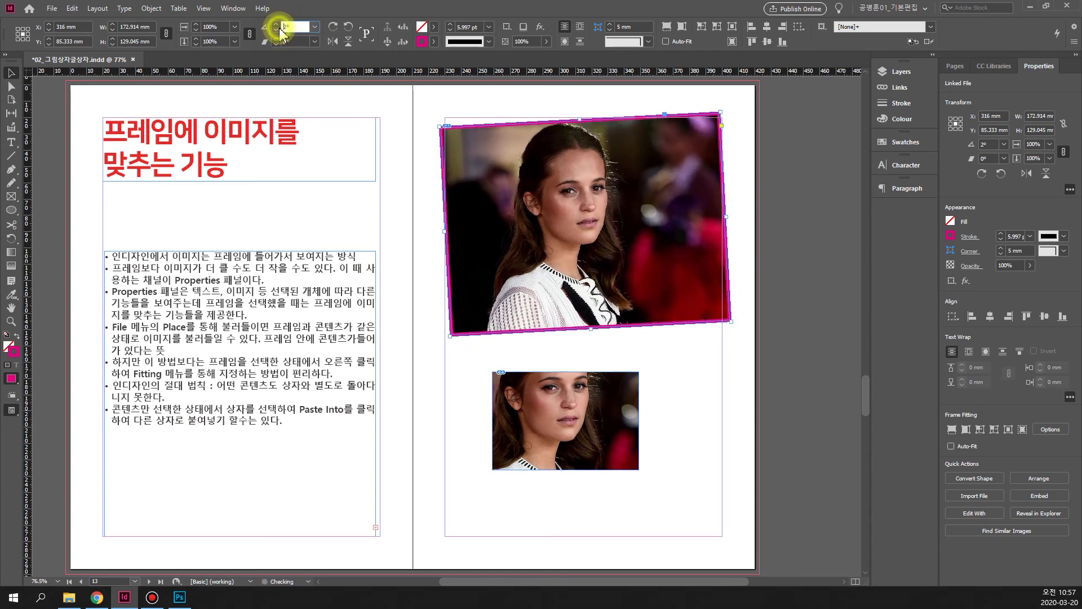
pyautogui.click(276, 30)
pyautogui.click(277, 30)
pyautogui.click(277, 30)
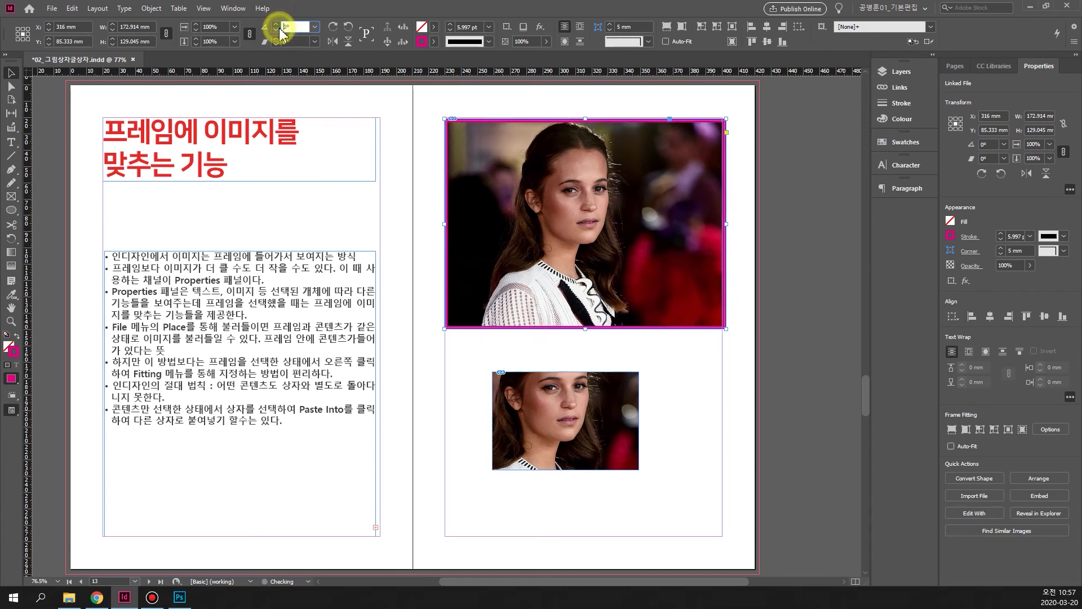
# Turn the magenta frame counterclockwise in repeated 90° rotations, finishing with one 90° clockwise rotation to stand it upright.
pyautogui.click(347, 29)
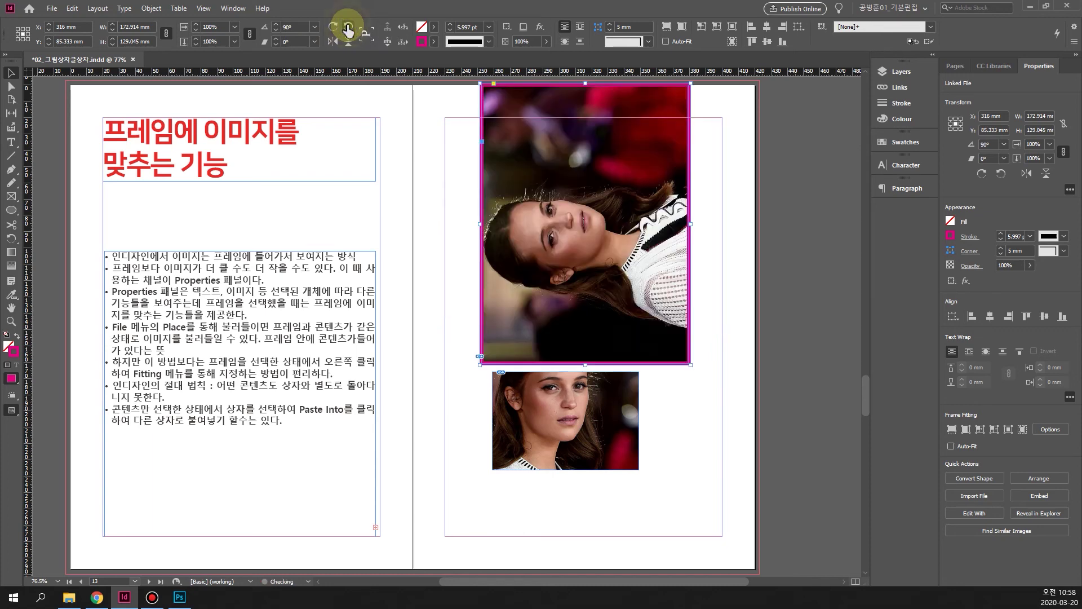
pyautogui.click(348, 29)
pyautogui.click(348, 29)
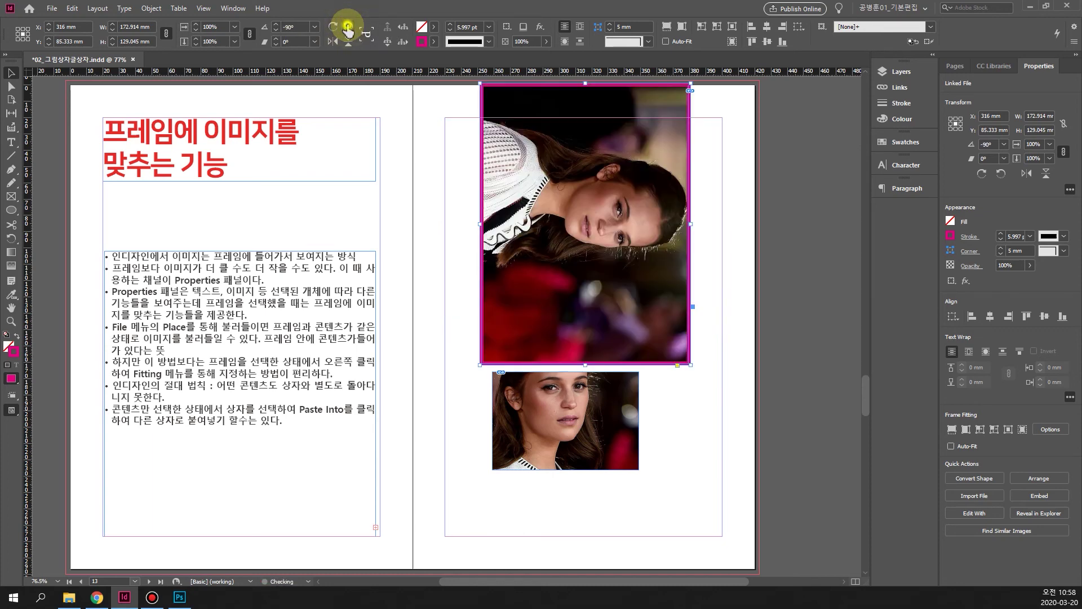
pyautogui.click(348, 30)
pyautogui.click(348, 29)
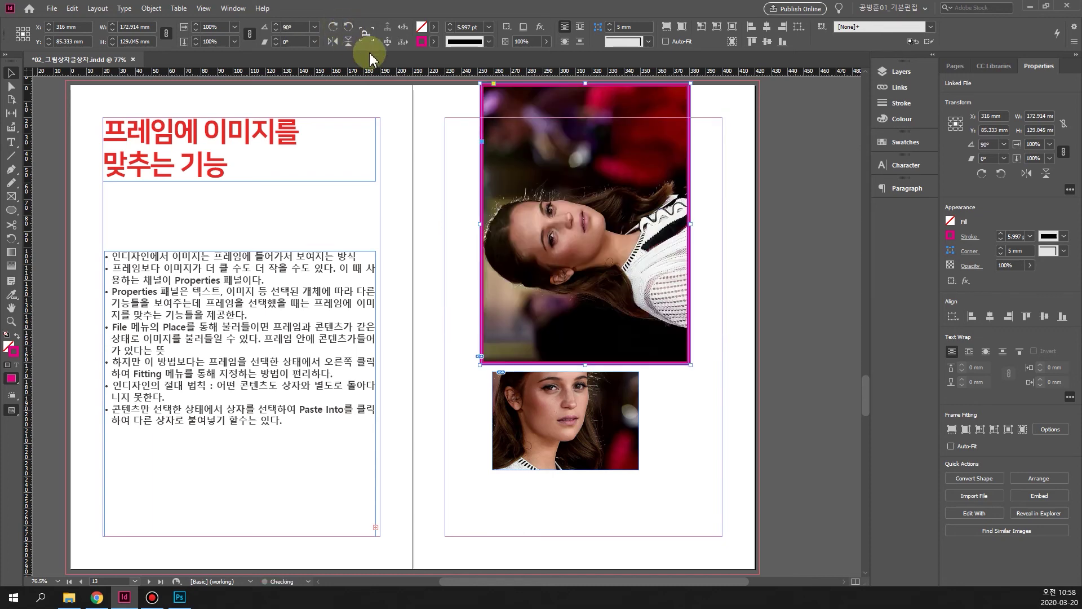
pyautogui.click(335, 27)
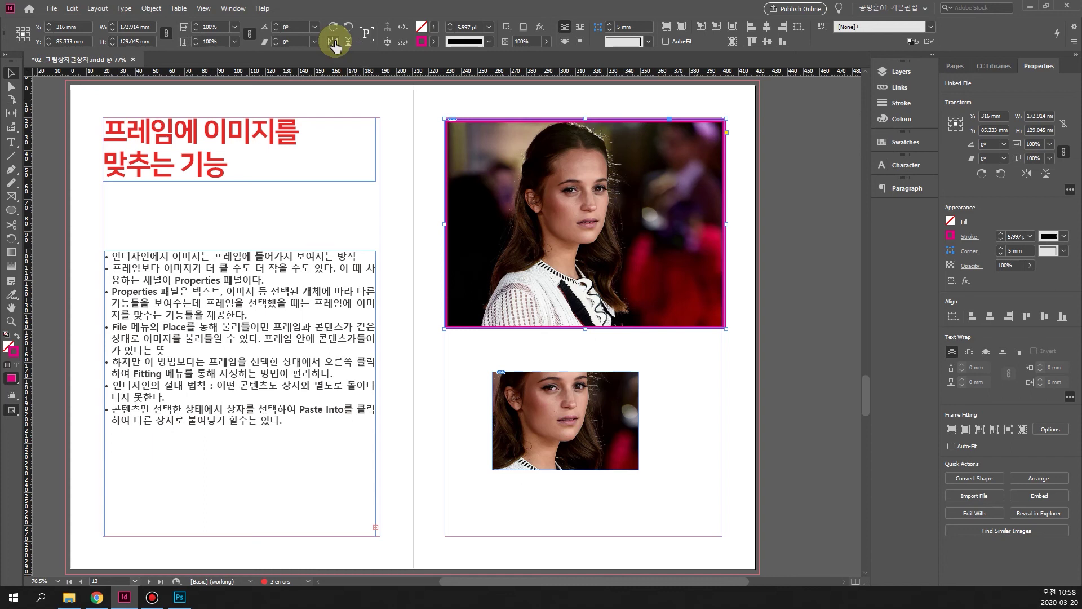
# Flip the magenta frame and its photo horizontally several times, ending in the original orientation.
pyautogui.click(334, 43)
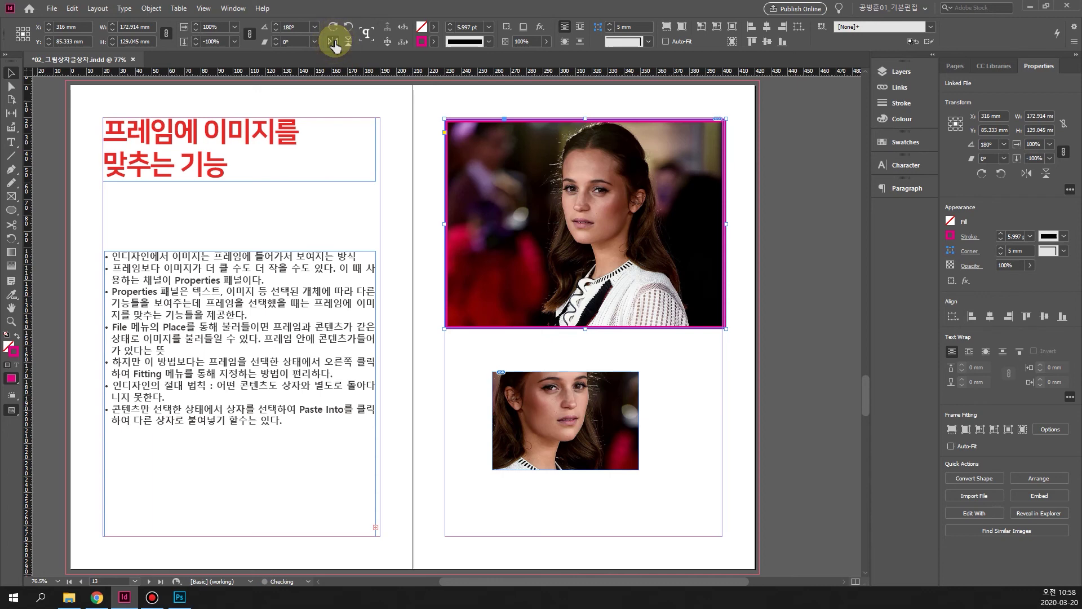
pyautogui.click(334, 42)
pyautogui.click(333, 42)
pyautogui.click(334, 42)
pyautogui.click(333, 42)
pyautogui.click(334, 42)
pyautogui.click(334, 42)
pyautogui.click(334, 42)
# Flip the magenta frame and its photo vertically several times, ending in the original orientation.
pyautogui.click(349, 44)
pyautogui.click(348, 44)
pyautogui.click(348, 44)
pyautogui.click(348, 43)
pyautogui.click(348, 43)
pyautogui.click(348, 42)
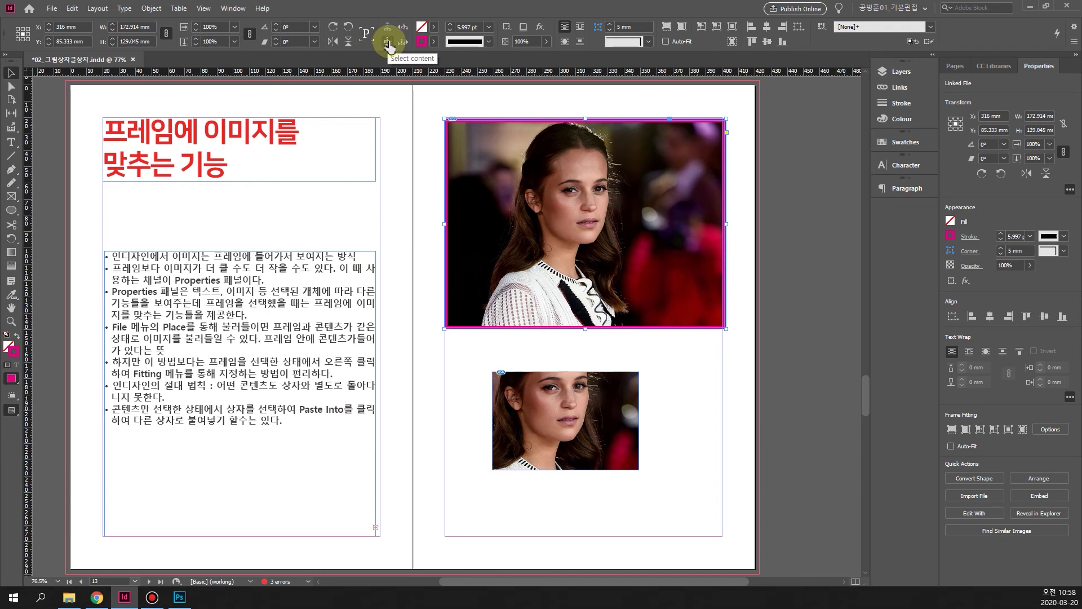
# Switch the selection from the magenta frame to its photo content and back to the container, twice.
pyautogui.click(388, 45)
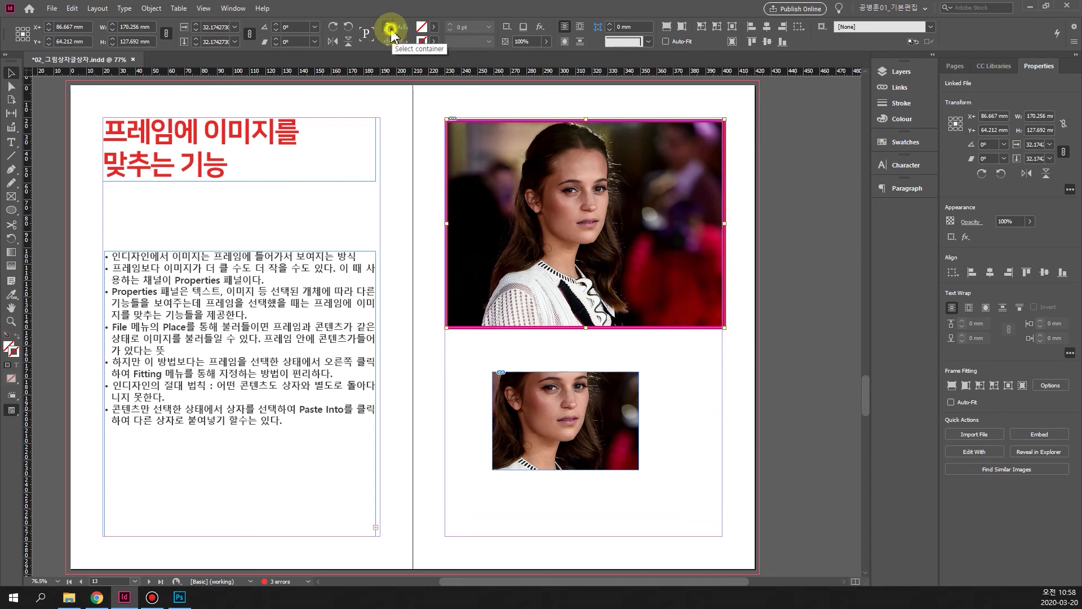
pyautogui.click(388, 31)
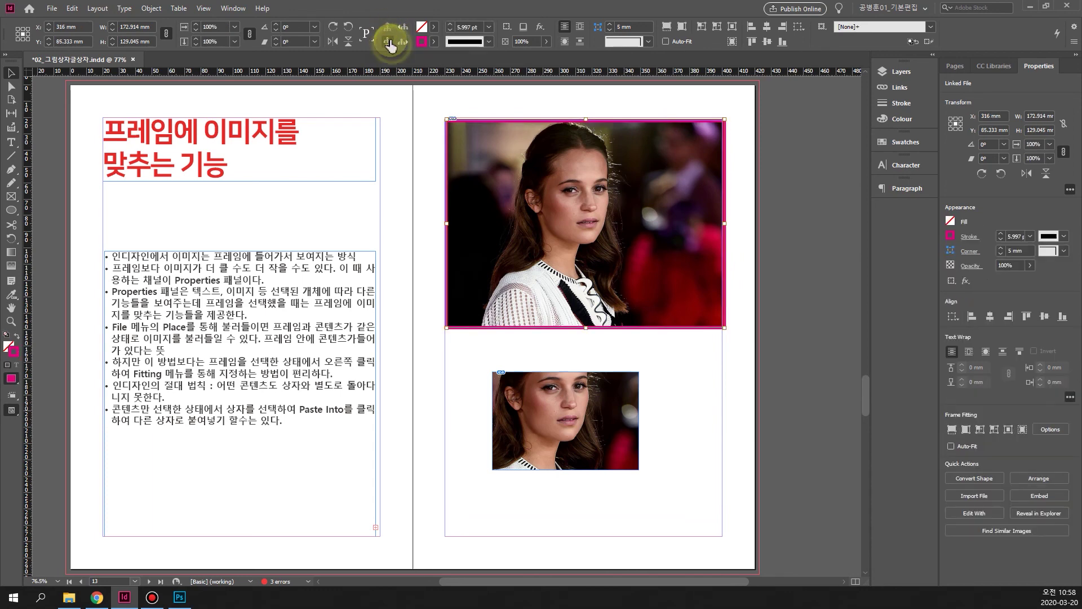
pyautogui.click(388, 42)
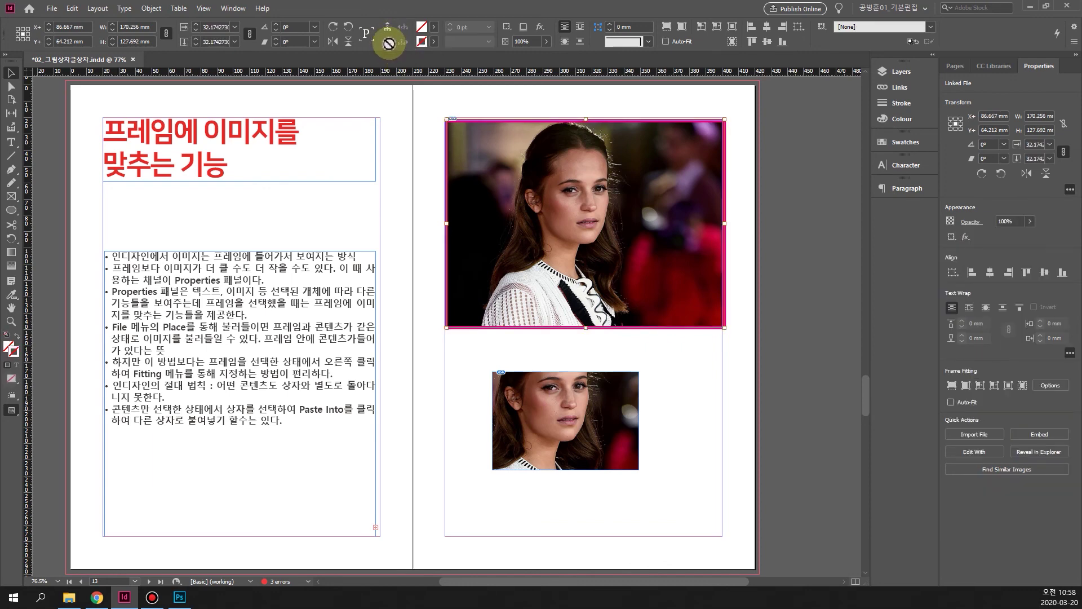
pyautogui.click(387, 28)
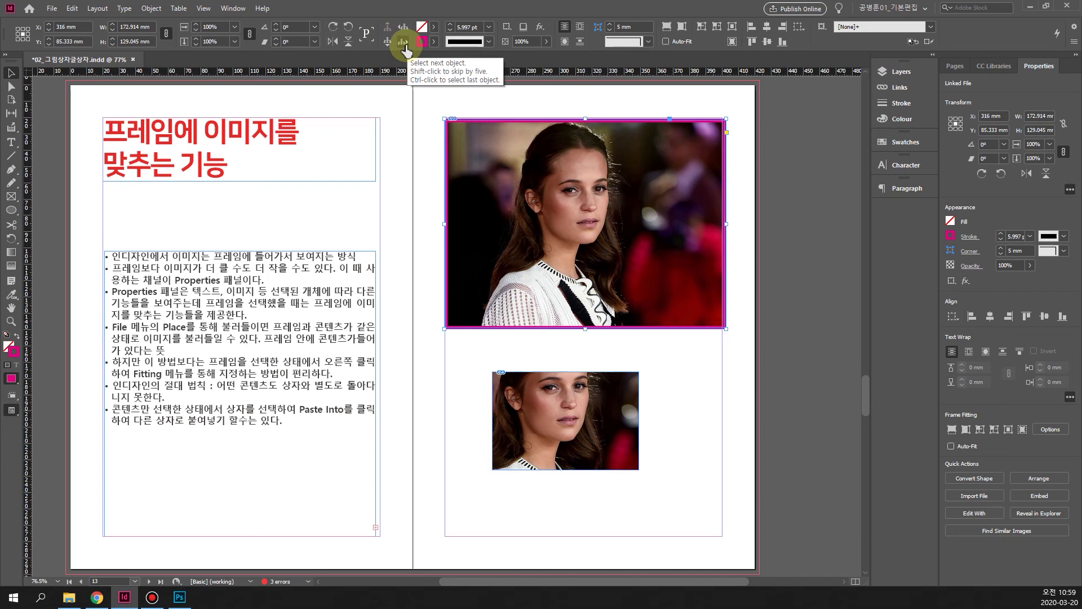
# Cycle the selection forward through the spread's objects, ending on the lower photo frame.
pyautogui.click(403, 44)
pyautogui.click(404, 44)
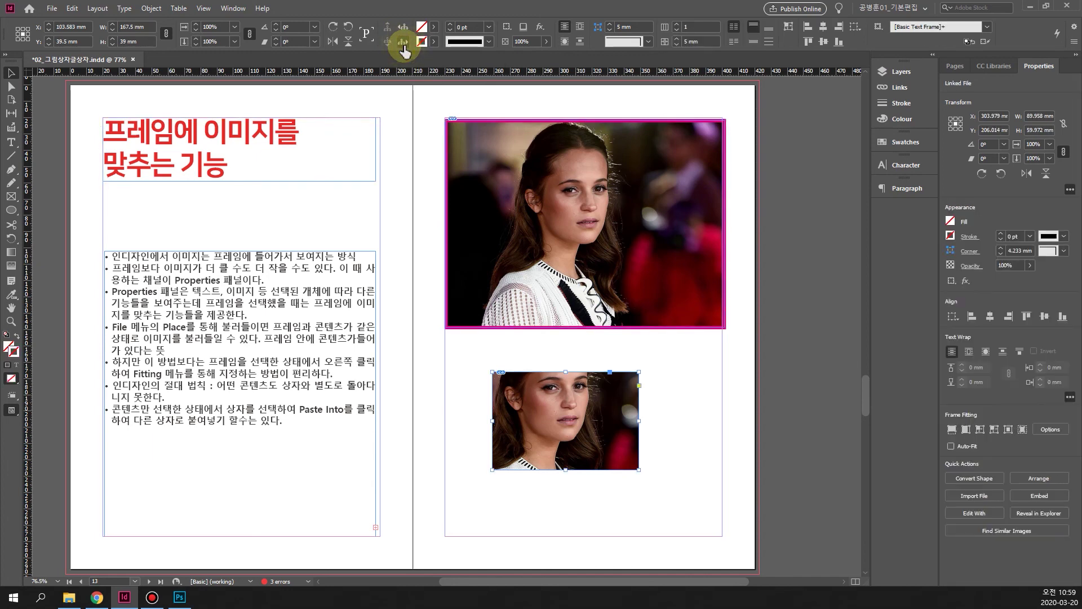
pyautogui.click(404, 44)
pyautogui.click(404, 44)
pyautogui.click(404, 45)
pyautogui.click(403, 45)
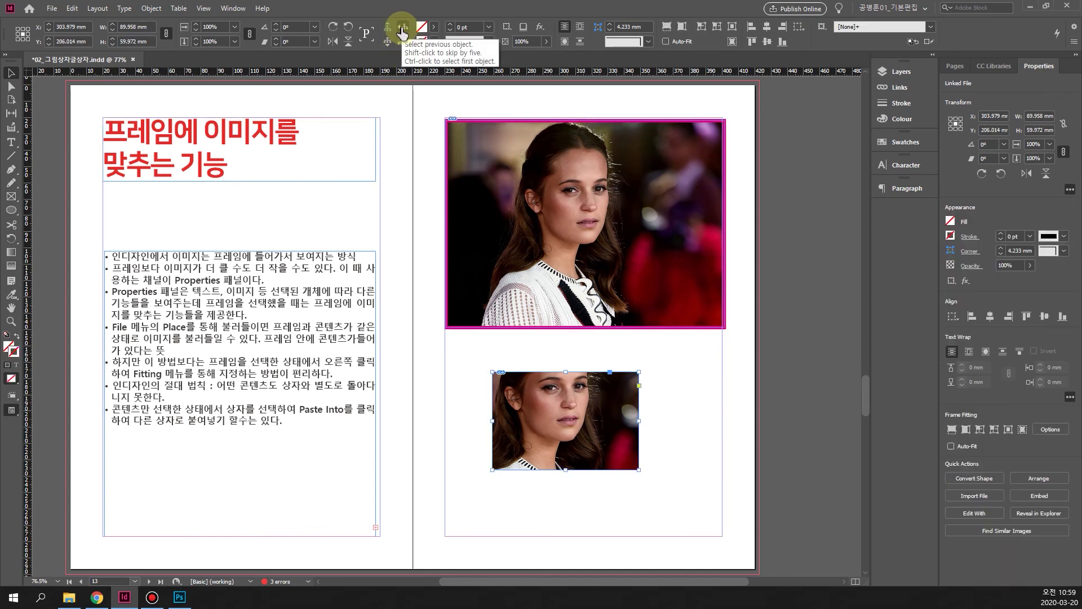
# Cycle the selection backward and forward through the spread's objects, ending on the red heading's text frame.
pyautogui.click(403, 31)
pyautogui.click(403, 31)
pyautogui.click(402, 31)
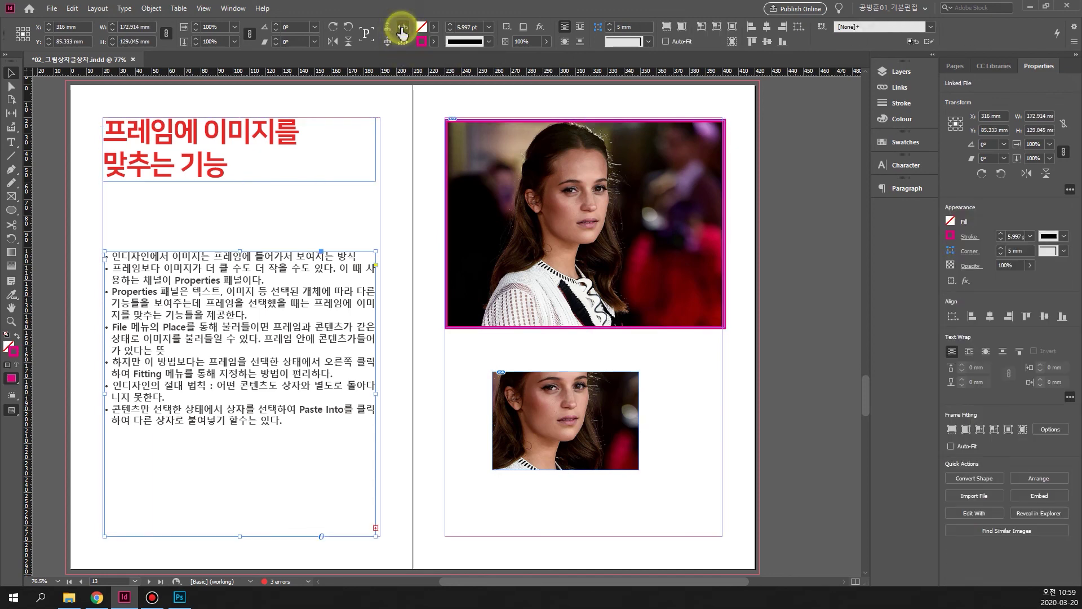
pyautogui.click(402, 35)
pyautogui.click(402, 35)
pyautogui.click(404, 45)
pyautogui.click(403, 43)
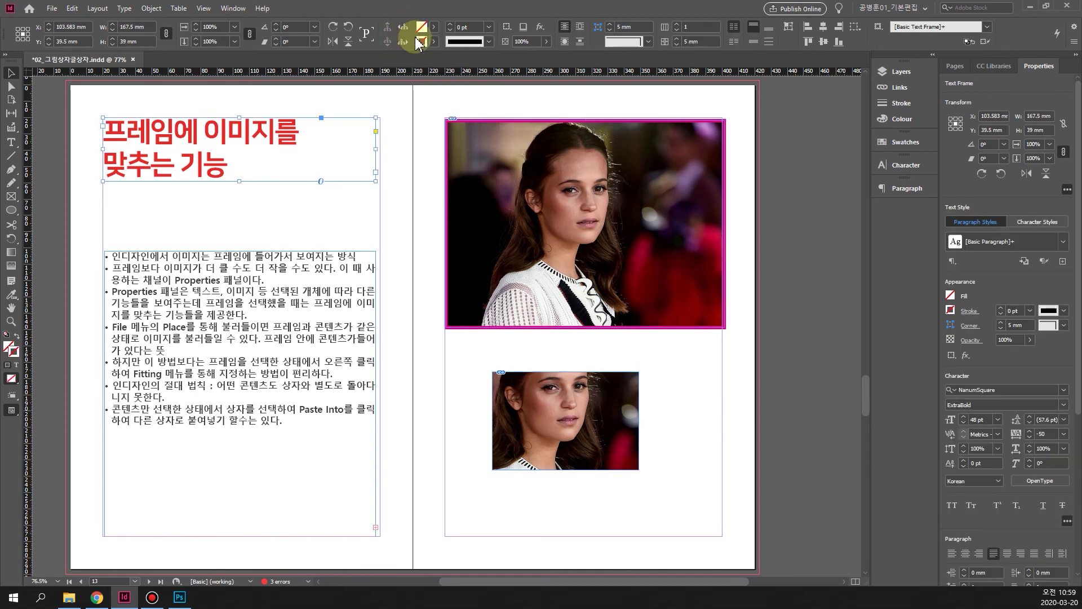